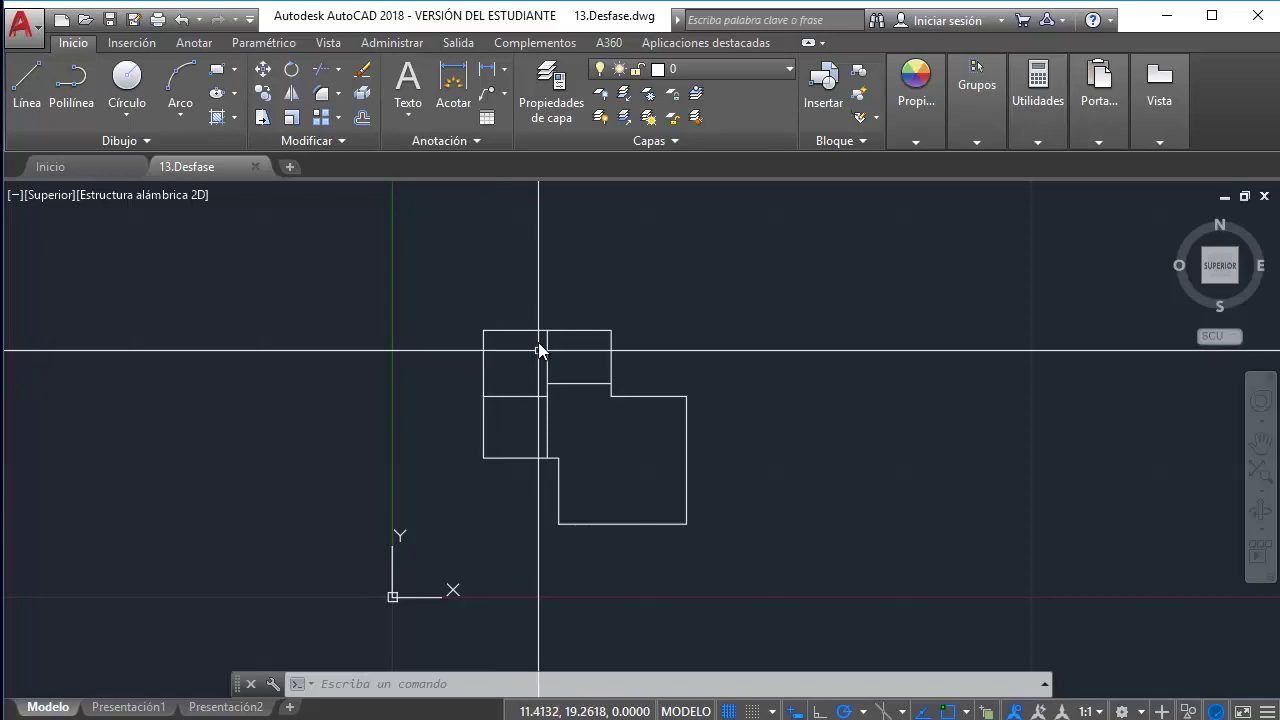
Pan and zoom so the four-room floor plan sits centred in the viewport
mouse_move(538, 351)
middle_down()
mouse_move(532, 325)
mouse_move(453, 294)
middle_up()
scroll(532, 328, up, 2)
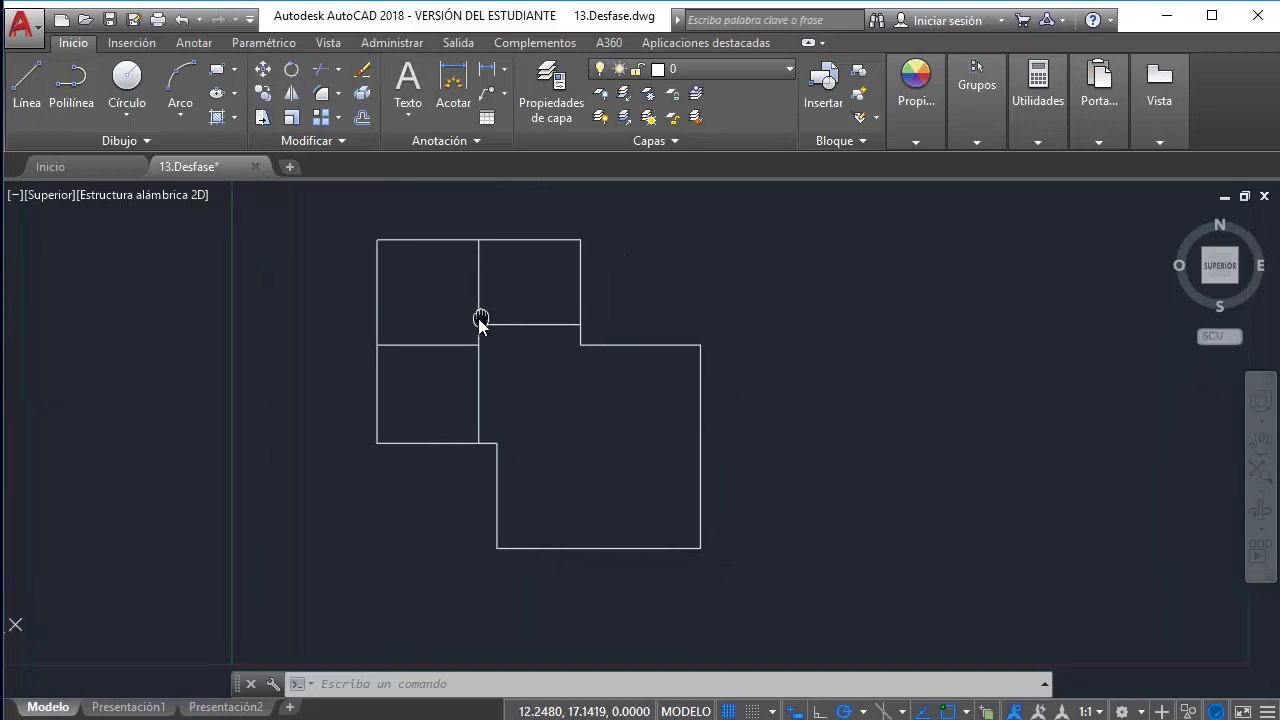
click(362, 117)
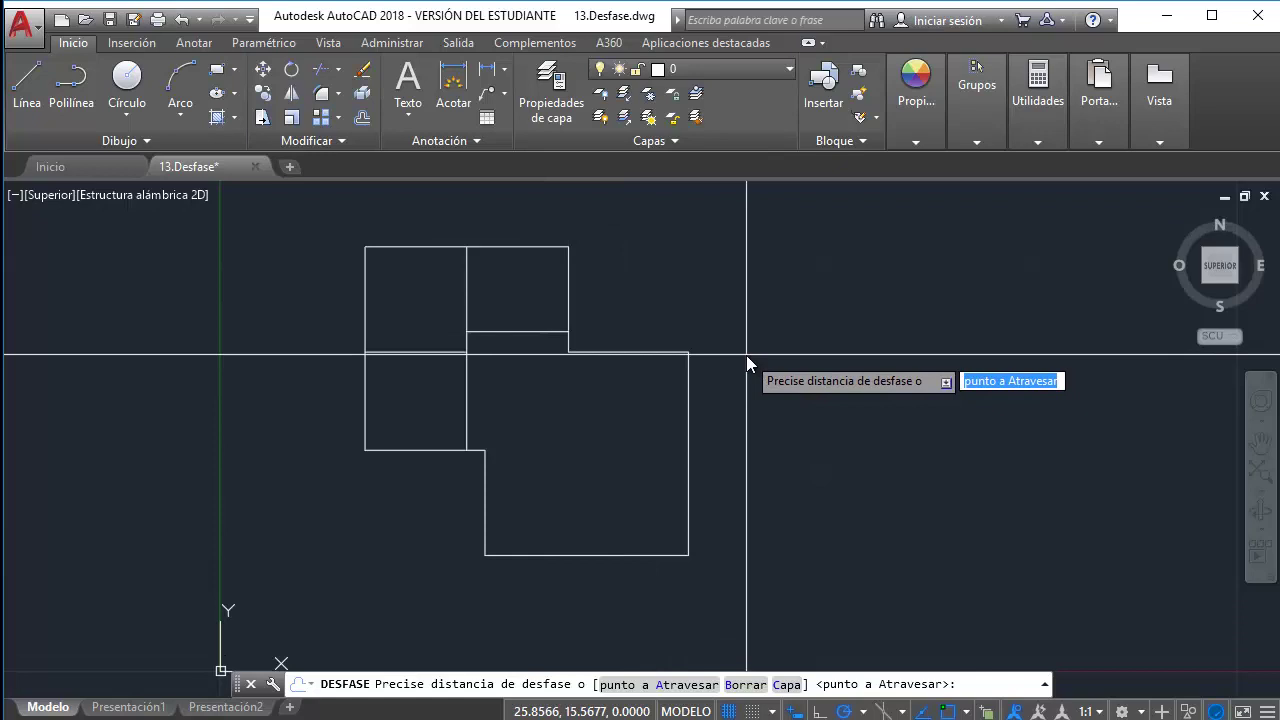
key(Return)
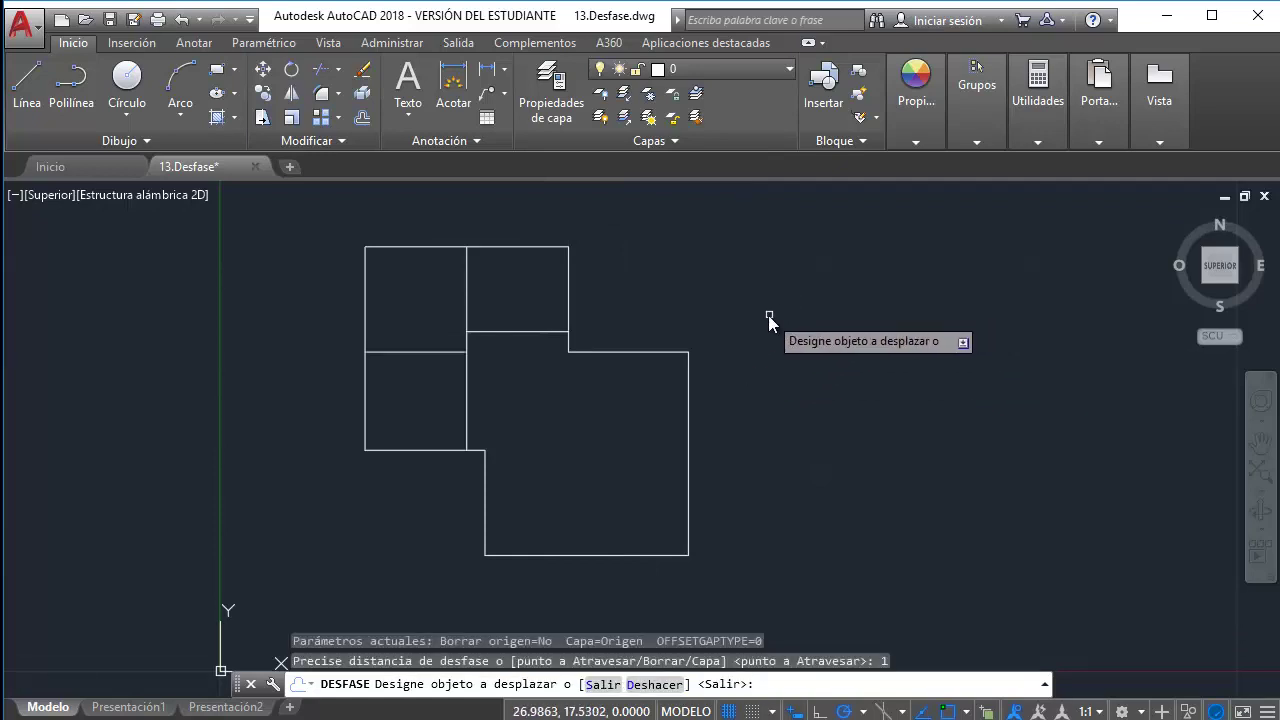
click(518, 332)
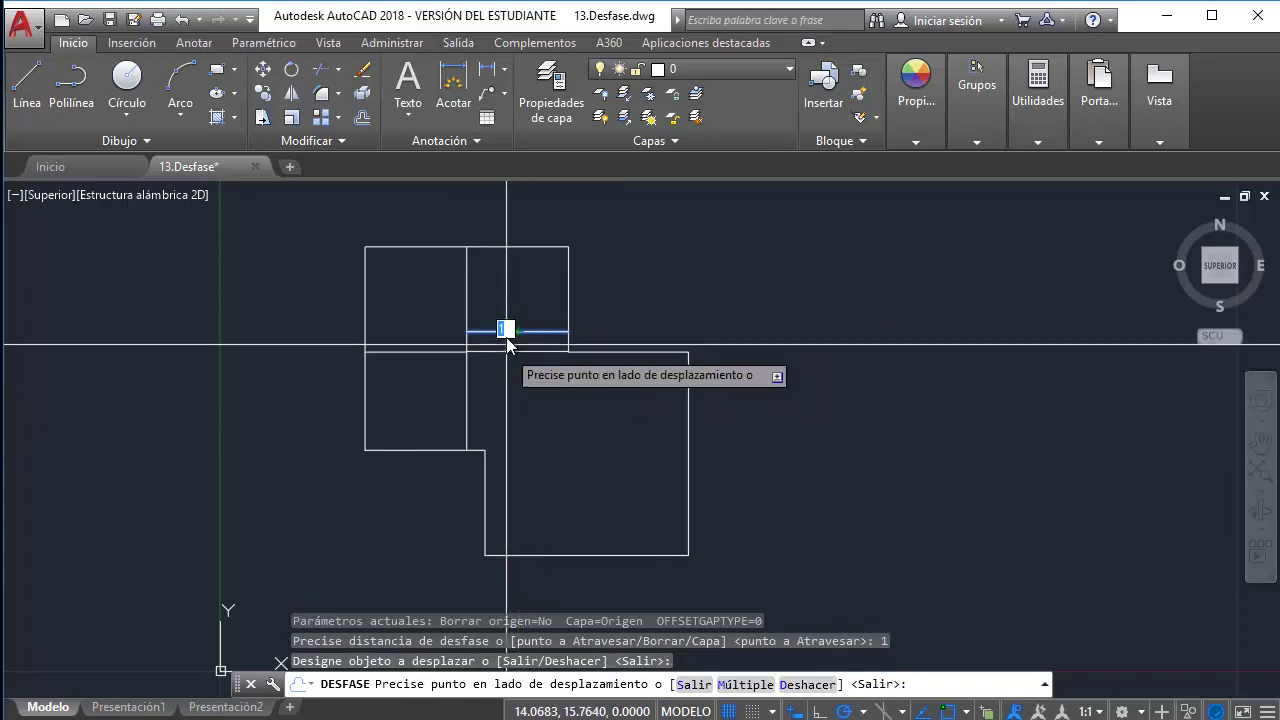
scroll(507, 336, up, 5)
scroll(507, 336, down, 2)
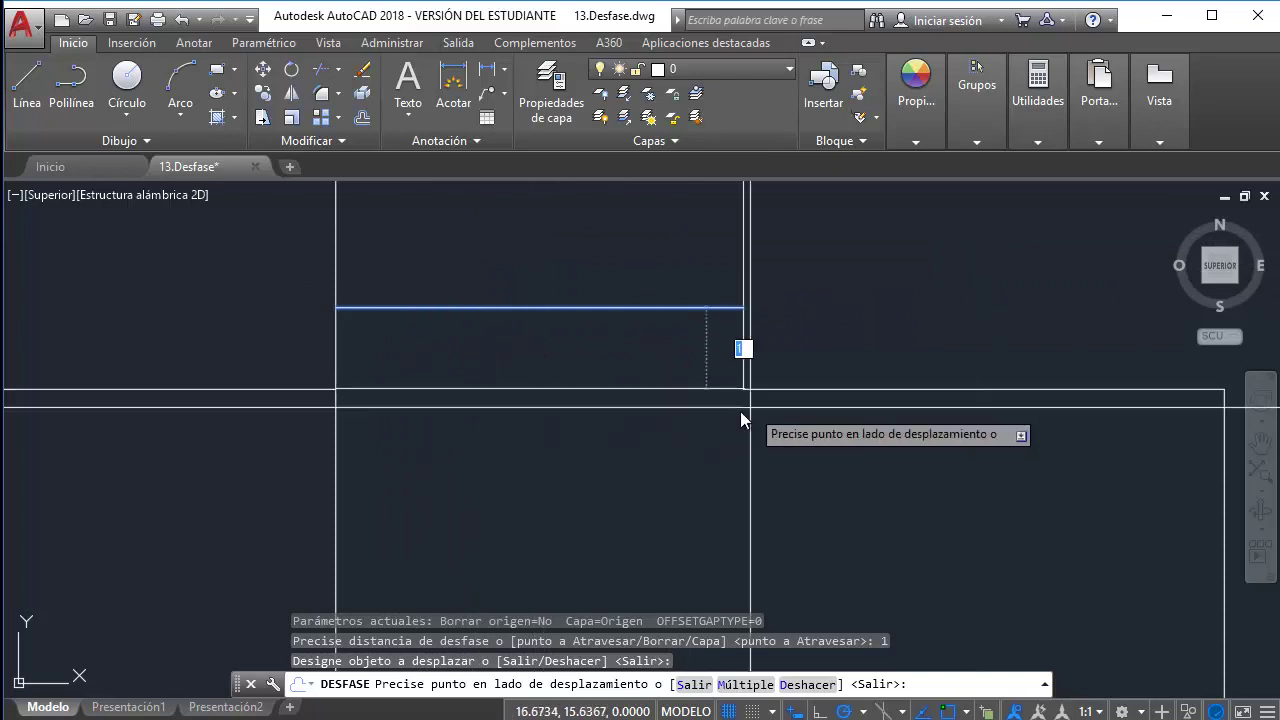
key(Escape)
mouse_move(627, 377)
middle_down()
mouse_move(771, 432)
mouse_move(679, 370)
middle_up()
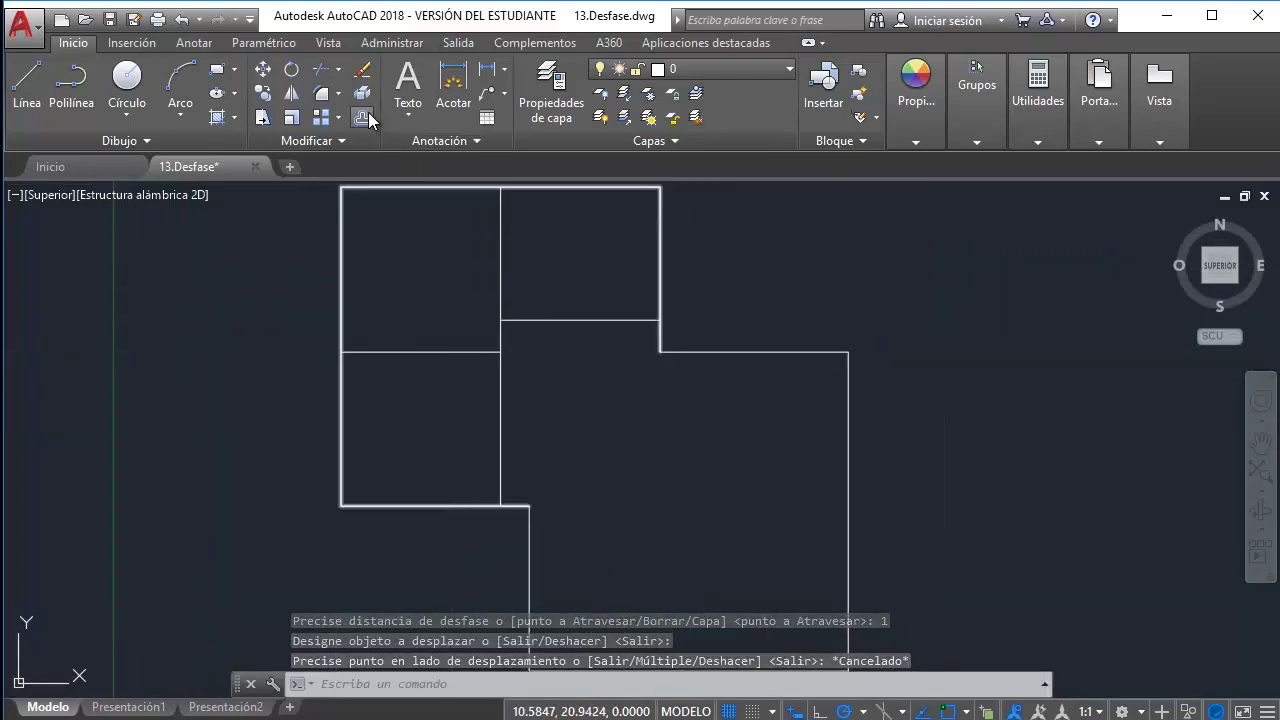
Restart Desfase (offset) with a 0.15 offset distance
key(Return)
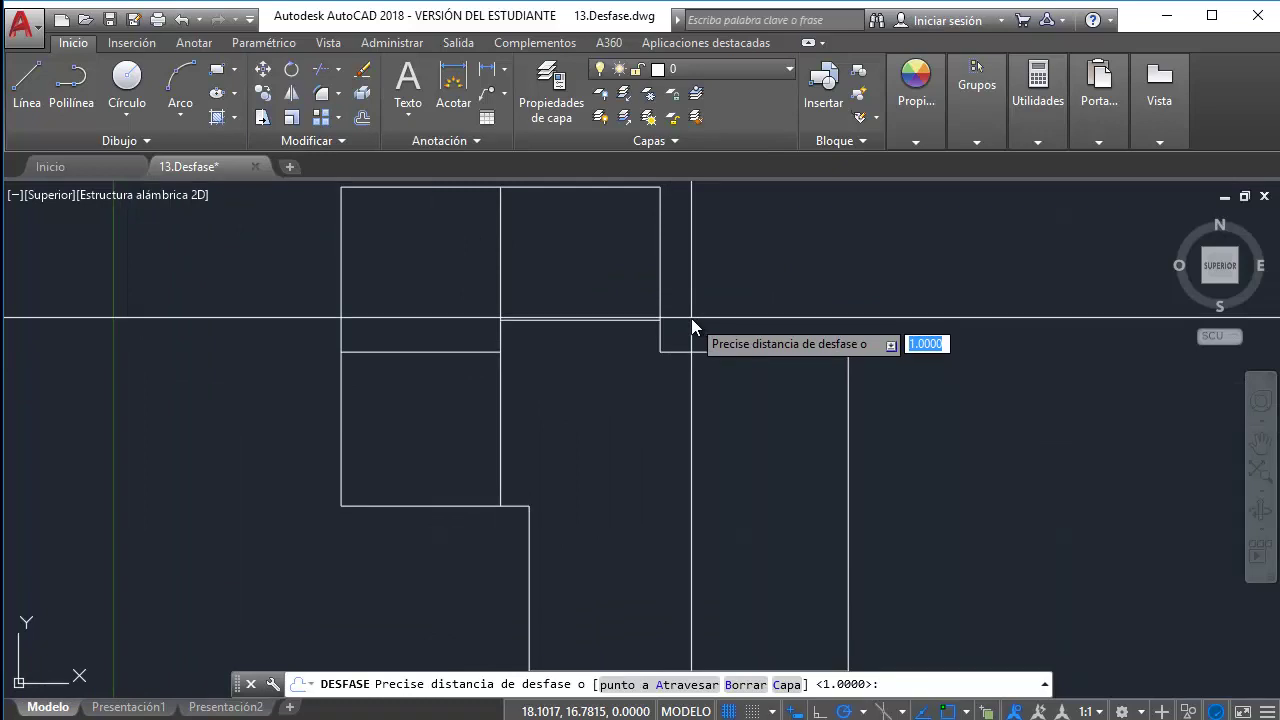
text(.15)
key(Return)
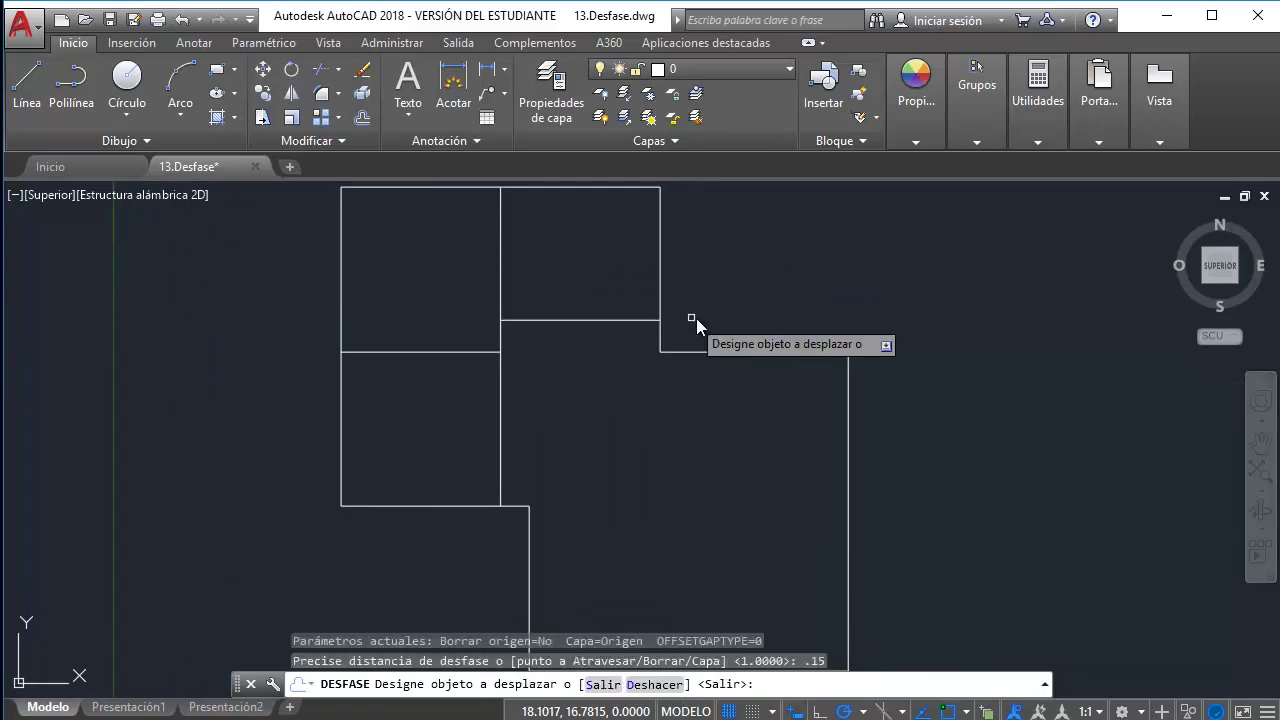
middle_drag(670, 256, 706, 300)
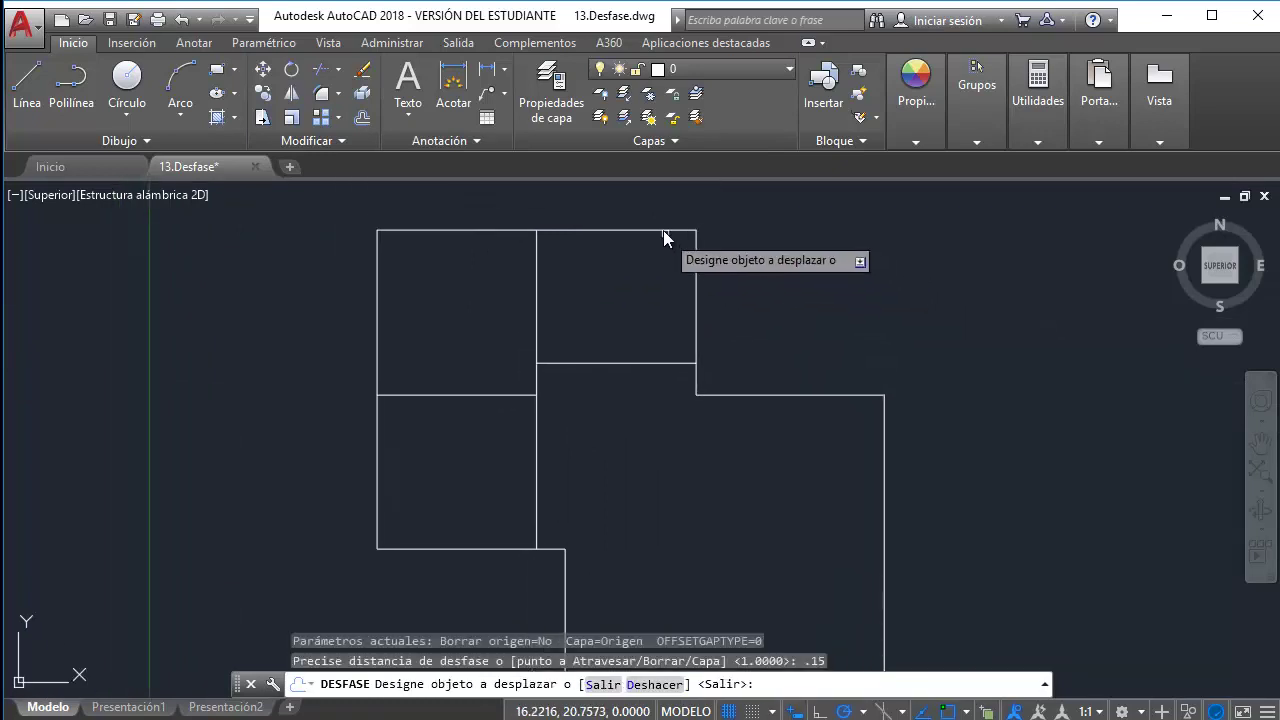
key(Escape)
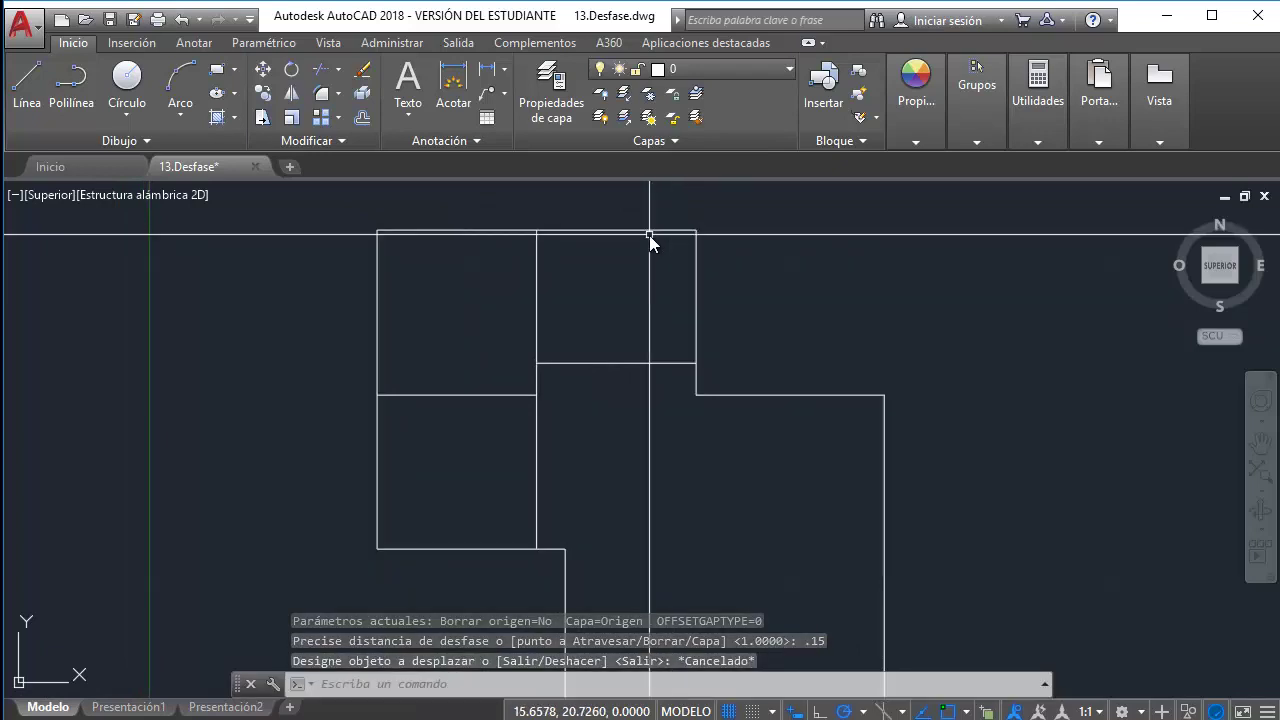
key(Return)
key(Return)
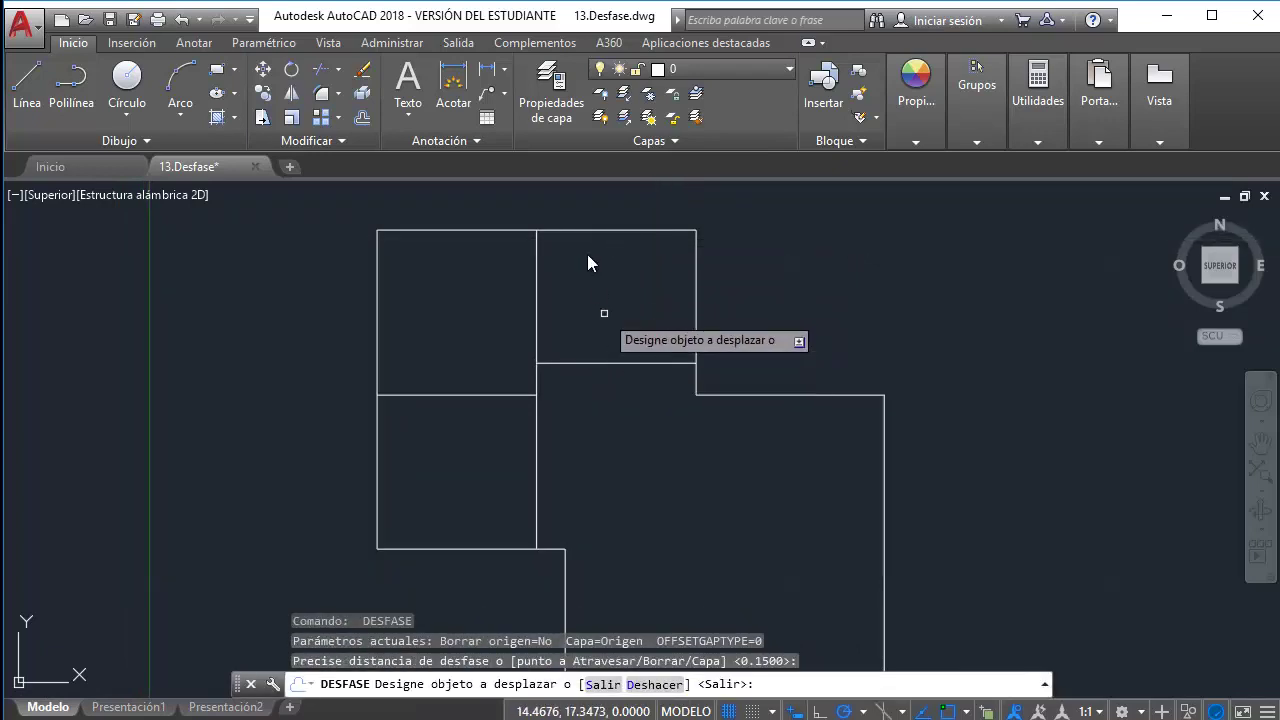
Offset the outer outline outward and the right room rectangle inward by 0.15
click(584, 231)
click(683, 277)
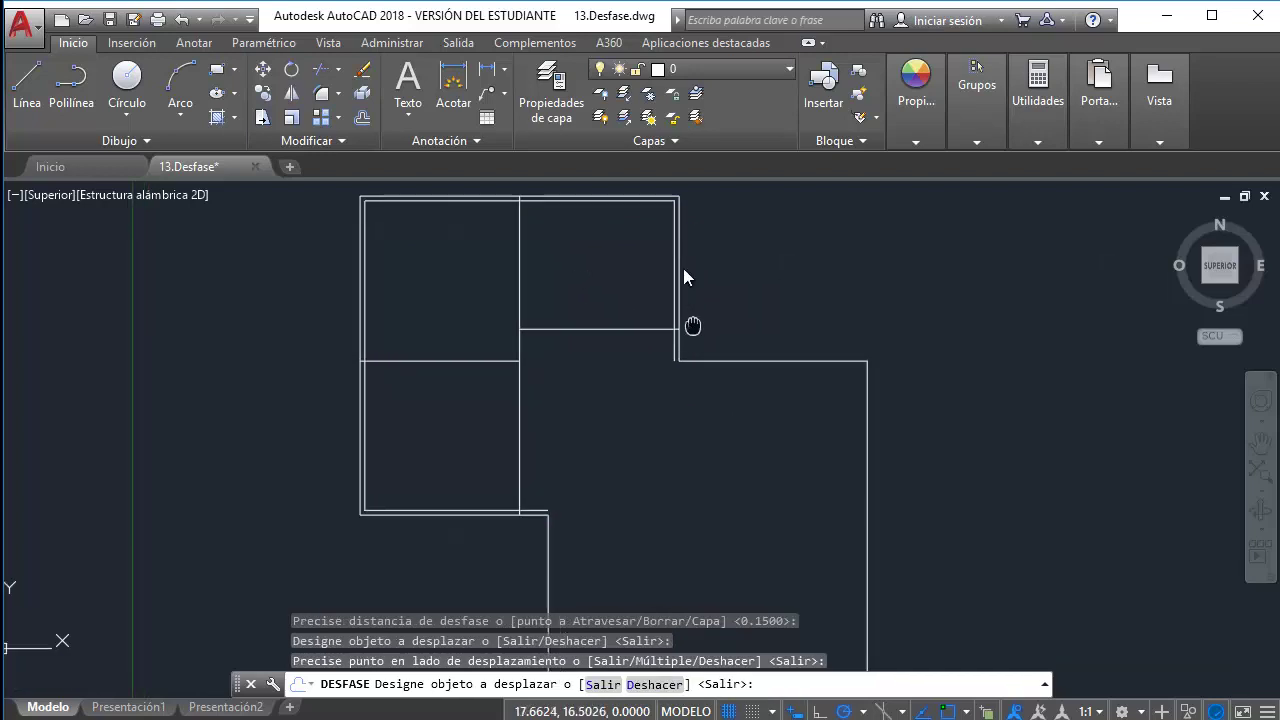
middle_drag(683, 277, 700, 249)
click(705, 262)
click(704, 302)
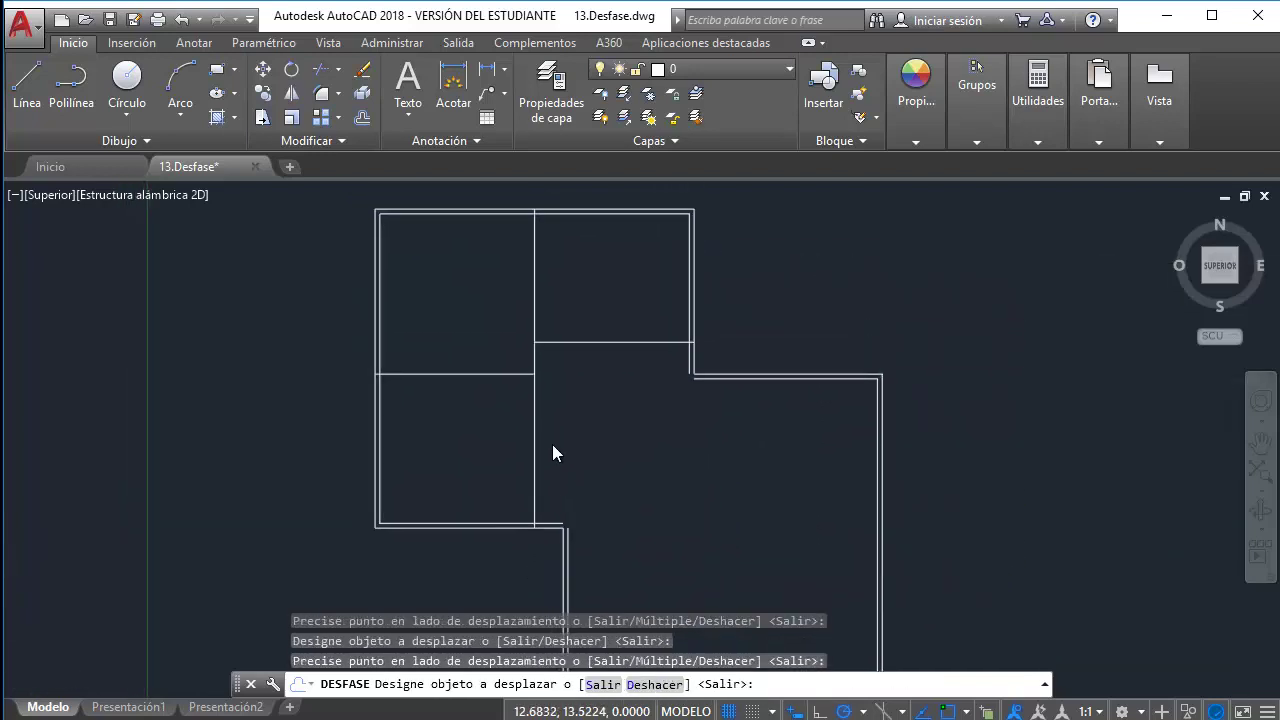
scroll(535, 406, up, 2)
Double the interior partitions: vertical line right, lower line down, upper line up
click(530, 401)
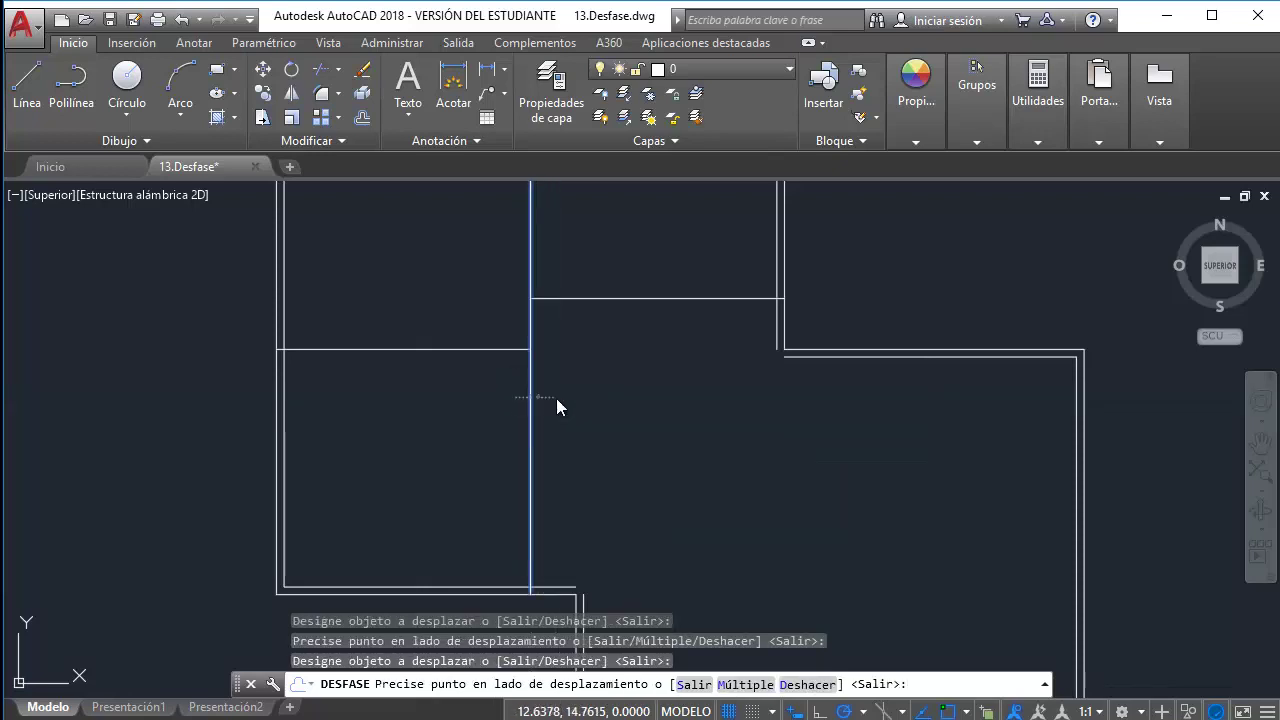
click(556, 398)
click(494, 348)
click(496, 385)
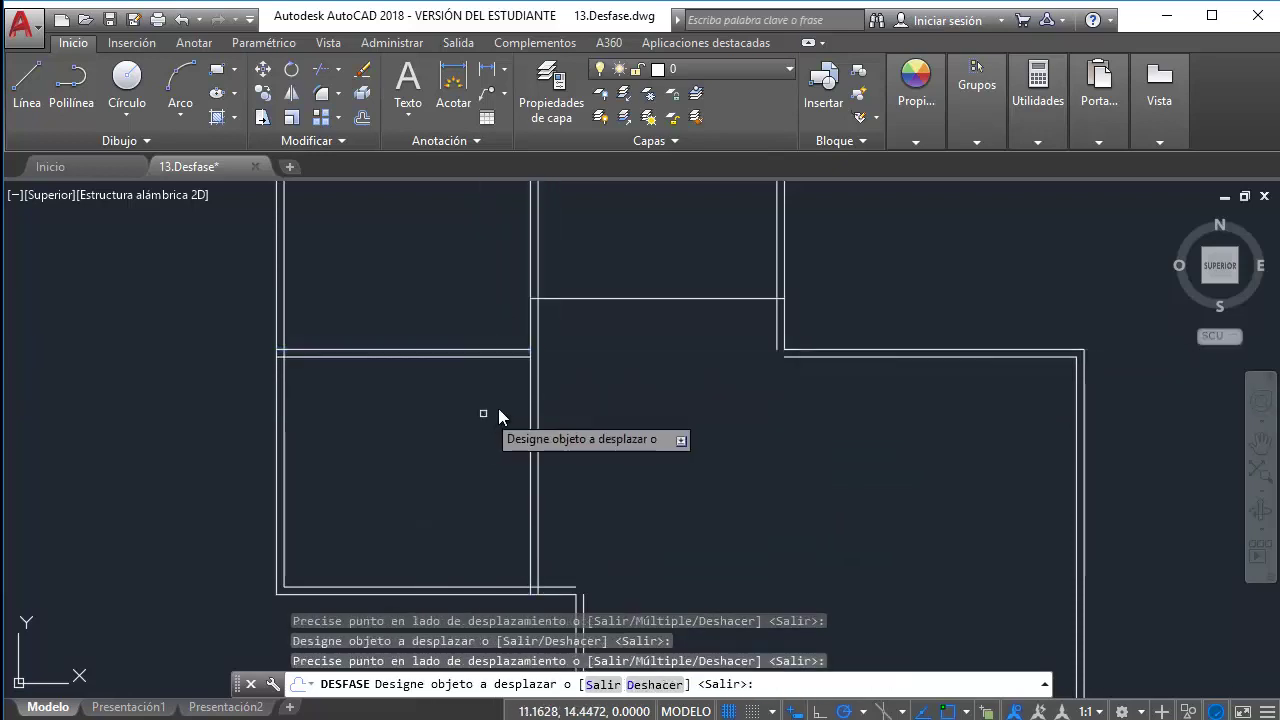
click(607, 298)
click(610, 242)
key(Escape)
mouse_move(756, 336)
middle_down()
mouse_move(646, 420)
mouse_move(651, 294)
mouse_move(657, 354)
middle_up()
scroll(648, 410, down, 2)
scroll(524, 292, up, 5)
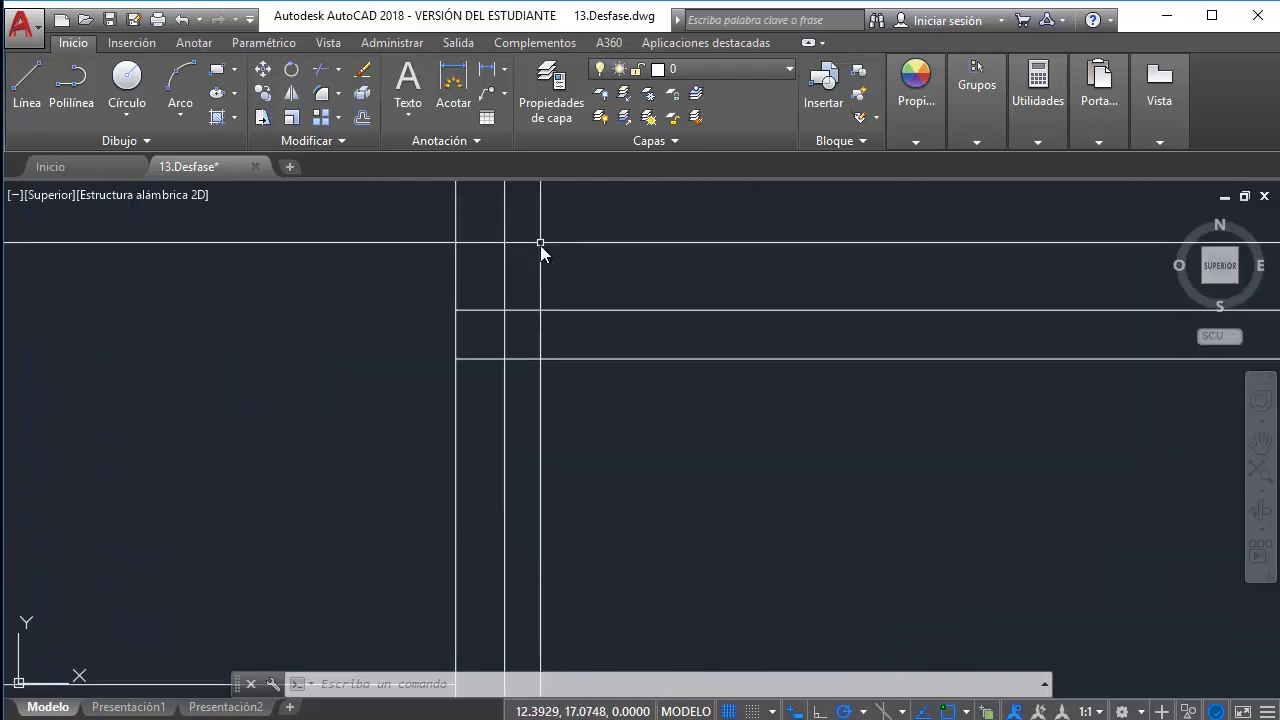
Trim the wall lines crossing the vertical wall line at the first corner
click(521, 300)
click(458, 318)
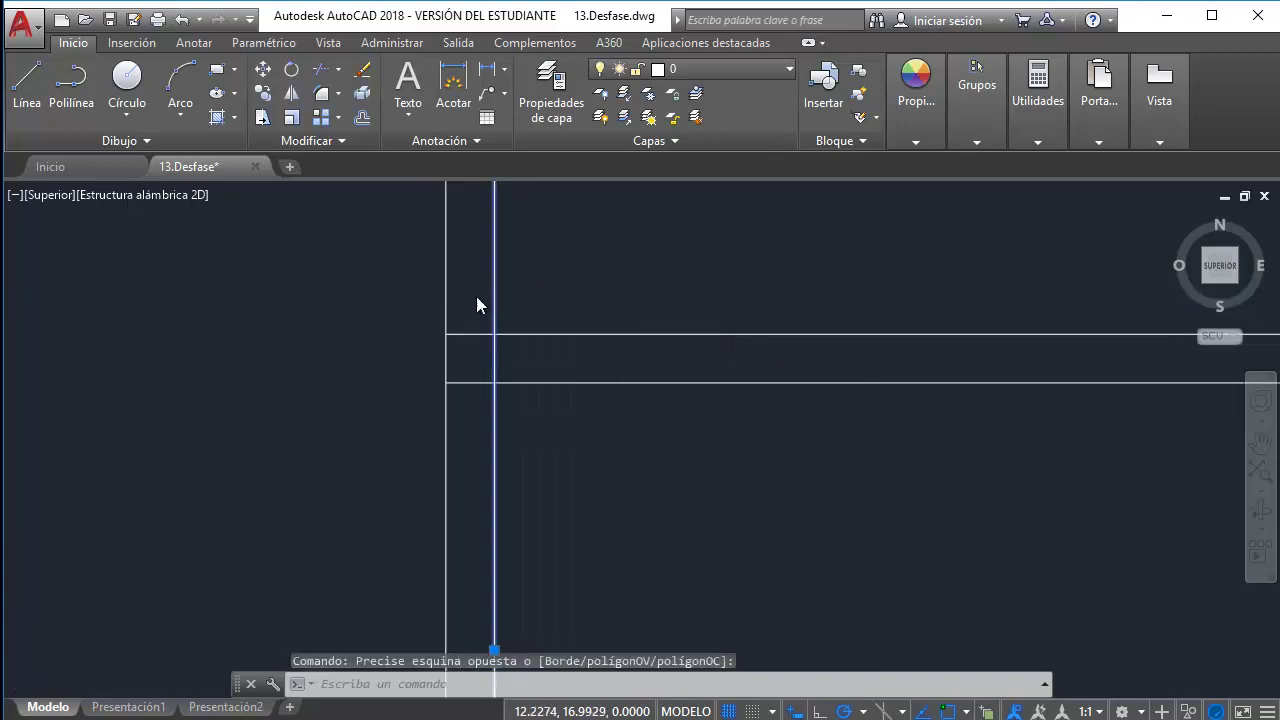
scroll(478, 292, down, 3)
key(Return)
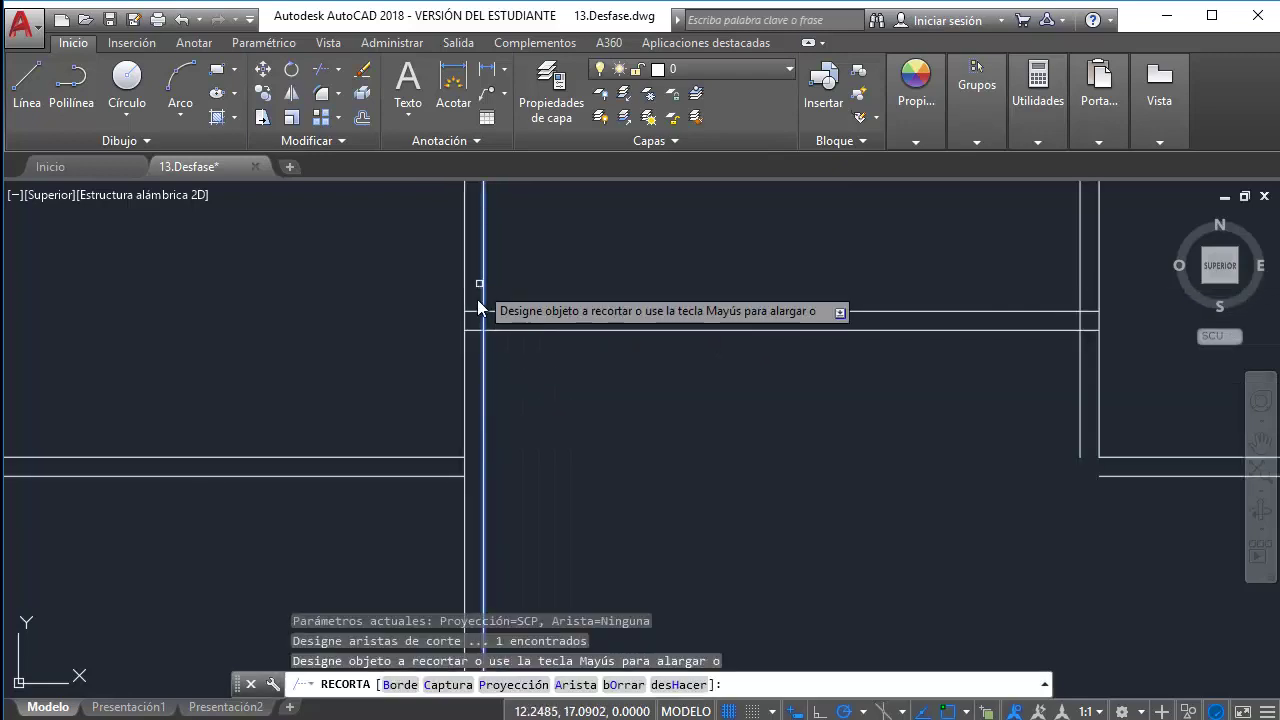
scroll(476, 296, up, 3)
click(476, 294)
click(460, 420)
key(Escape)
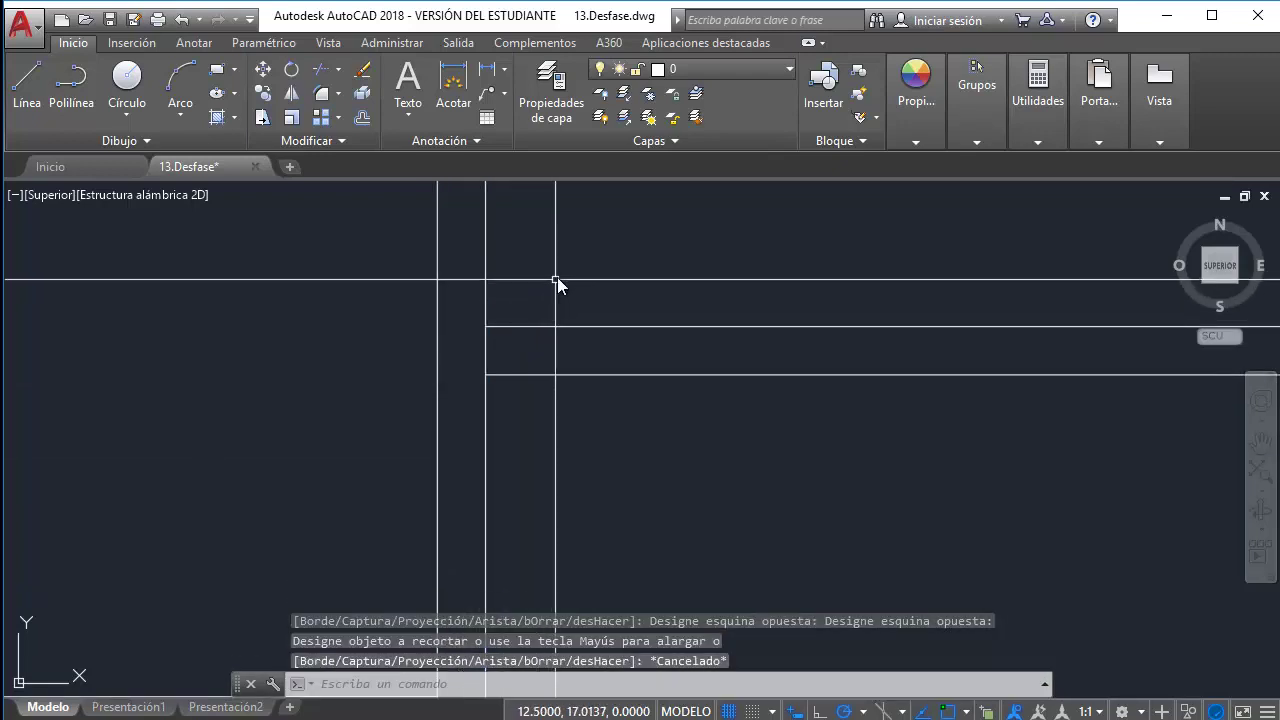
Trim the vertical piece lying between the two horizontal wall lines
click(557, 280)
click(528, 421)
key(Return)
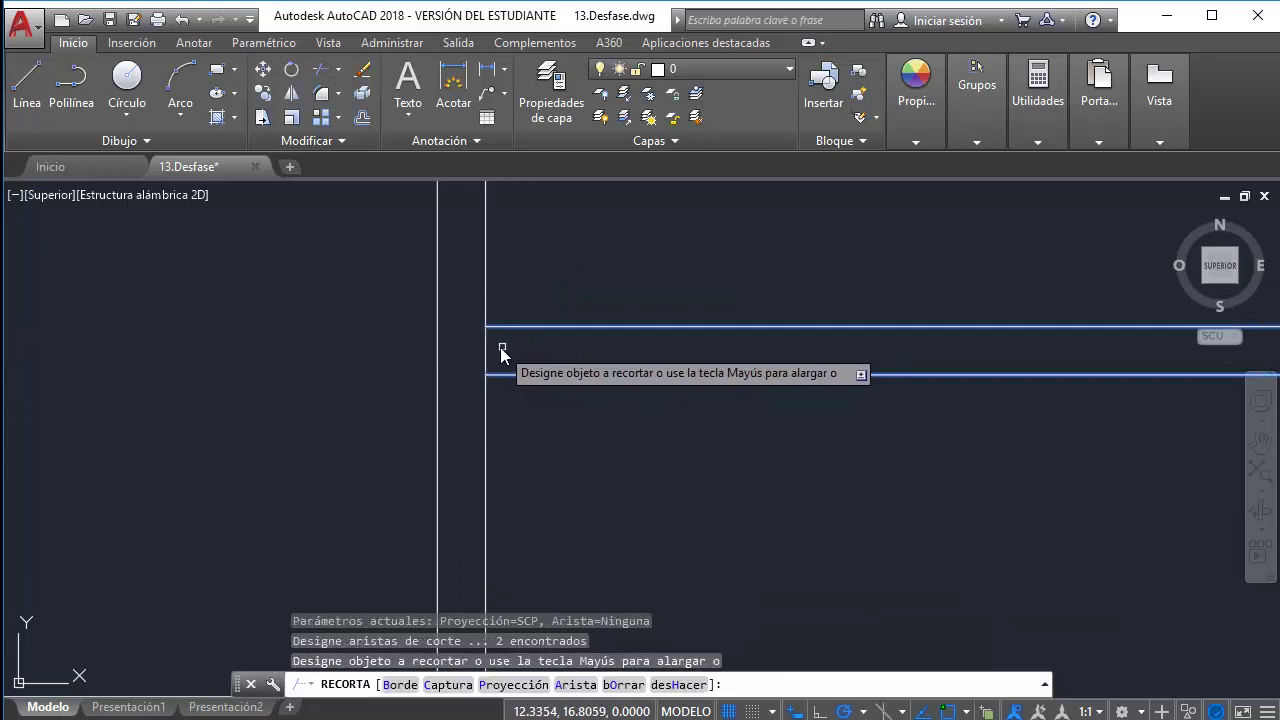
click(485, 347)
key(Escape)
scroll(580, 300, down, 2)
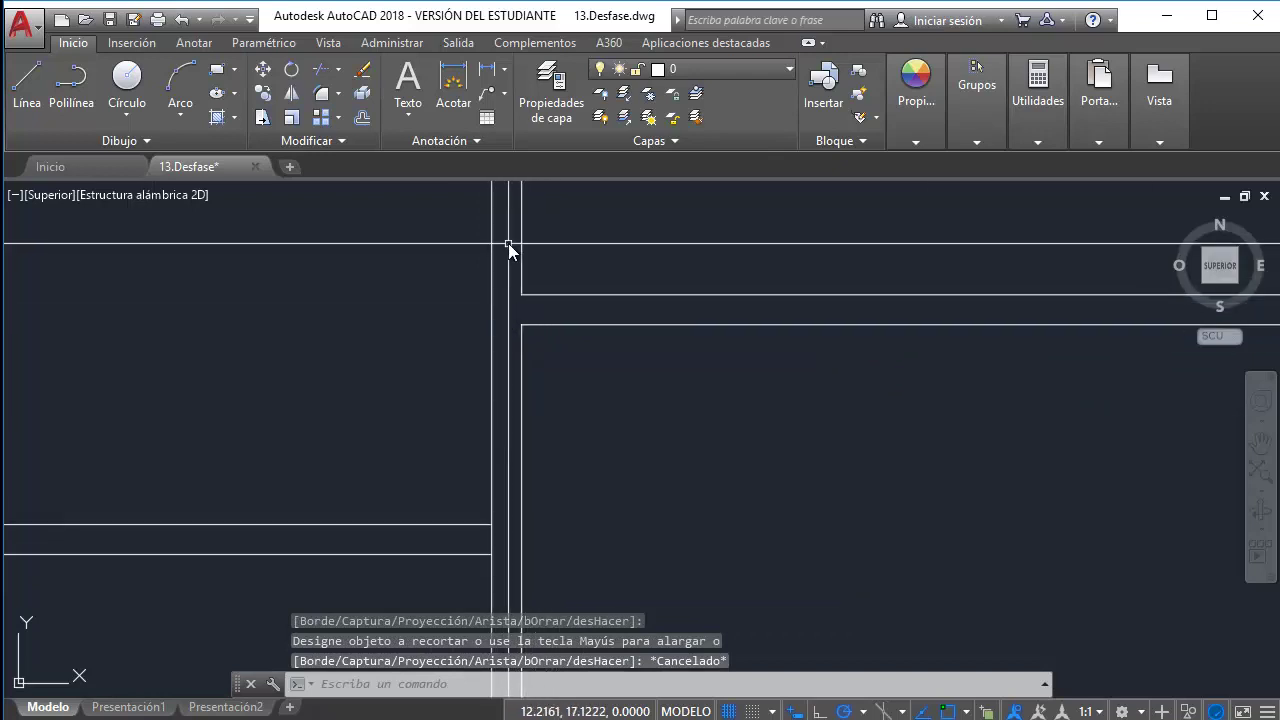
At the next junction, trim the vertical segment between its two horizontal wall lines
middle_drag(508, 440, 504, 315)
click(504, 315)
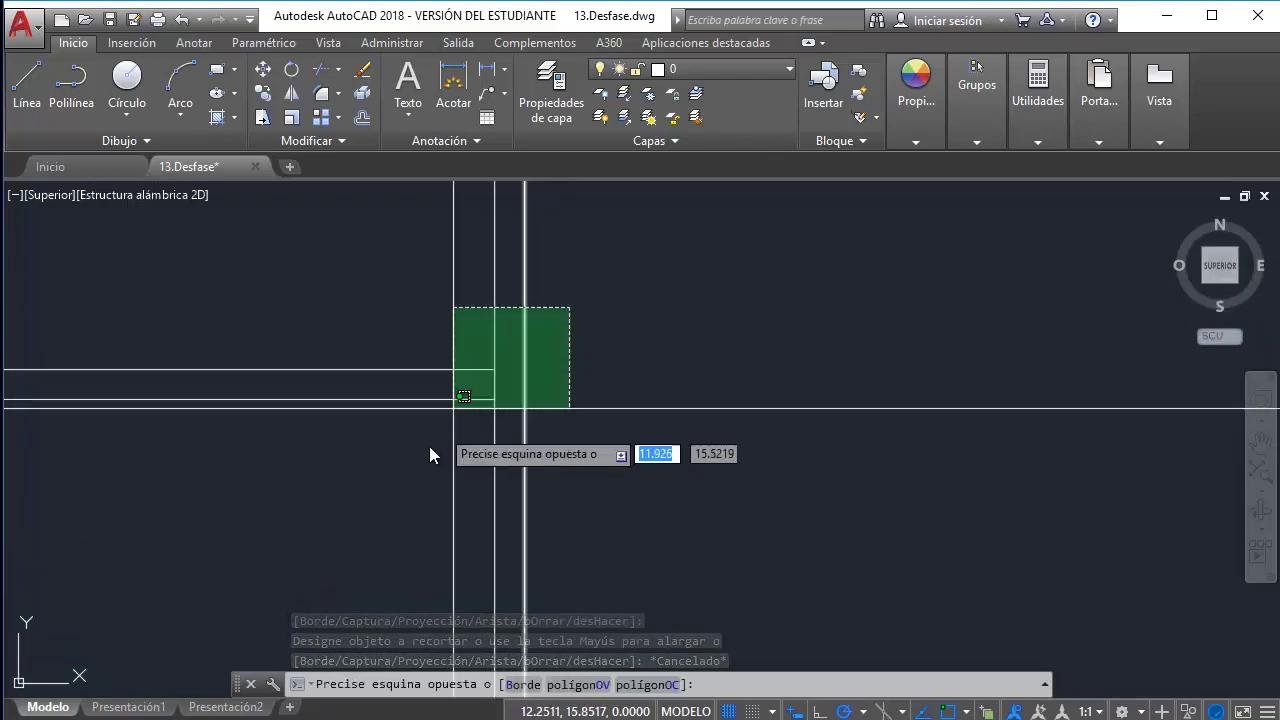
click(427, 462)
scroll(462, 412, up, 2)
key(space)
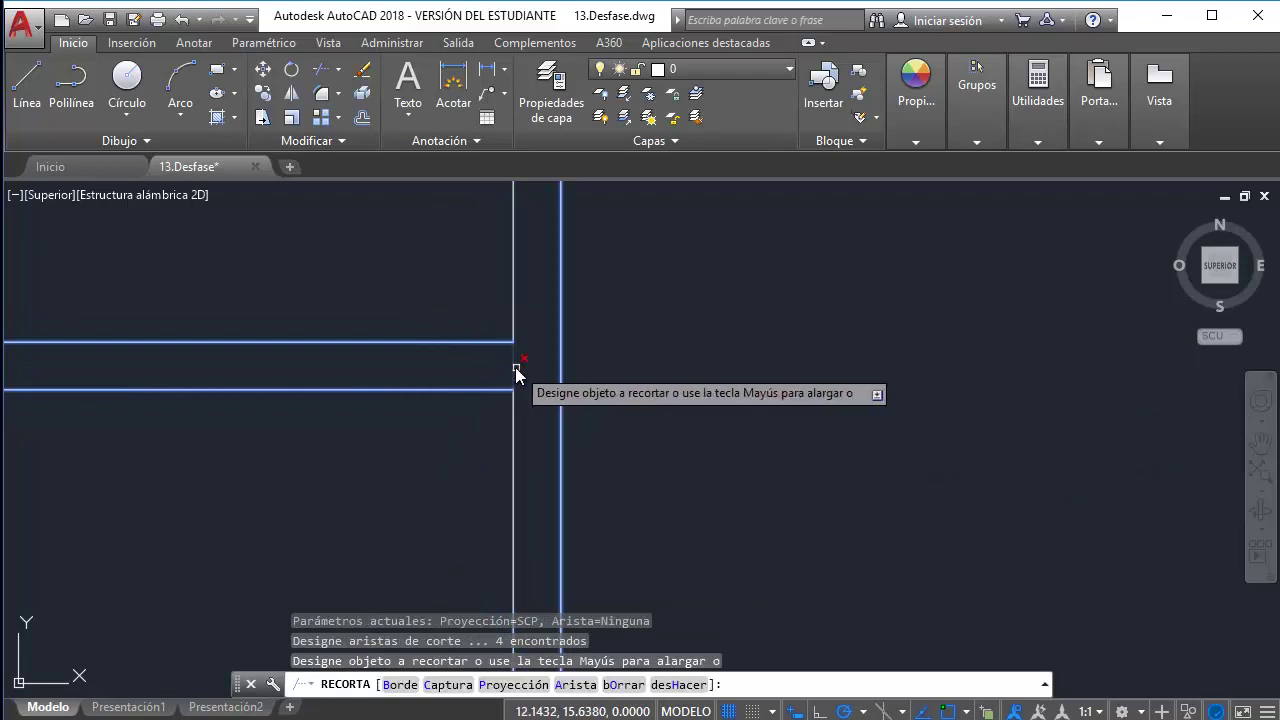
click(515, 367)
key(Escape)
scroll(666, 343, down, 2)
scroll(651, 349, up, 3)
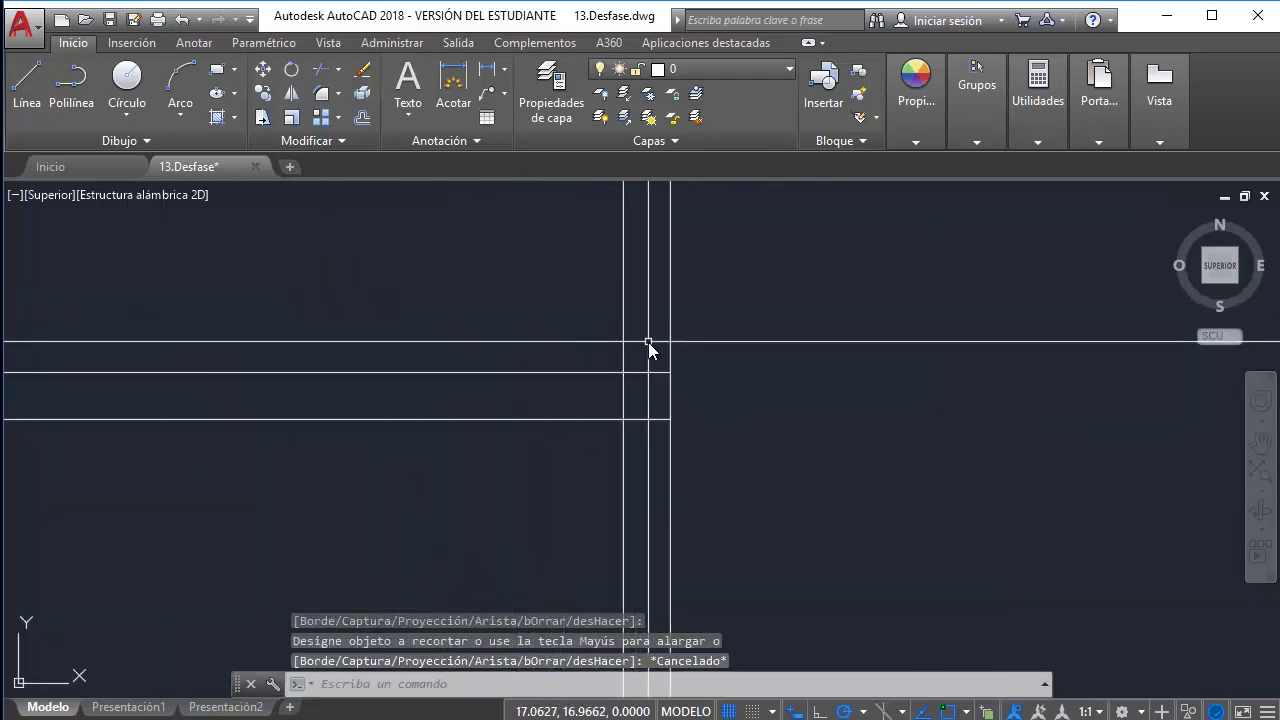
Try trimming the horizontal stubs right of a vertical wall line, then cancel
click(624, 430)
key(space)
click(660, 357)
click(633, 469)
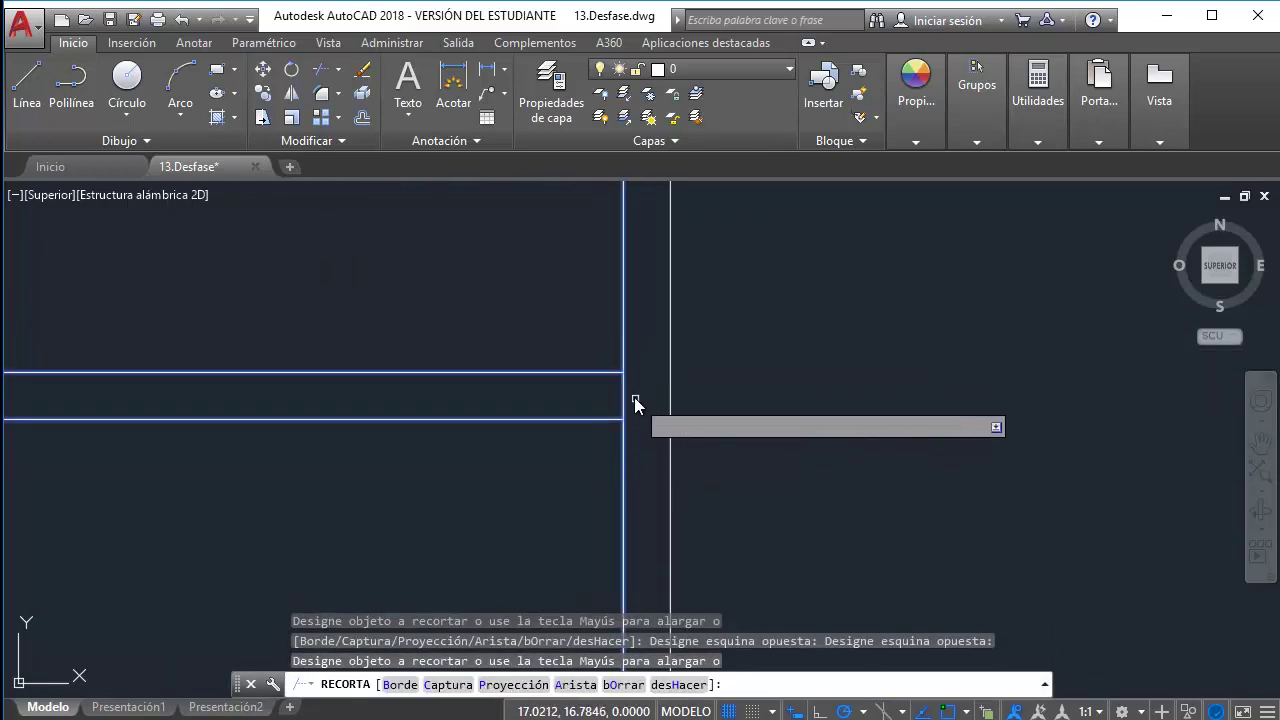
key(Escape)
scroll(575, 416, down, 3)
scroll(544, 390, up, 3)
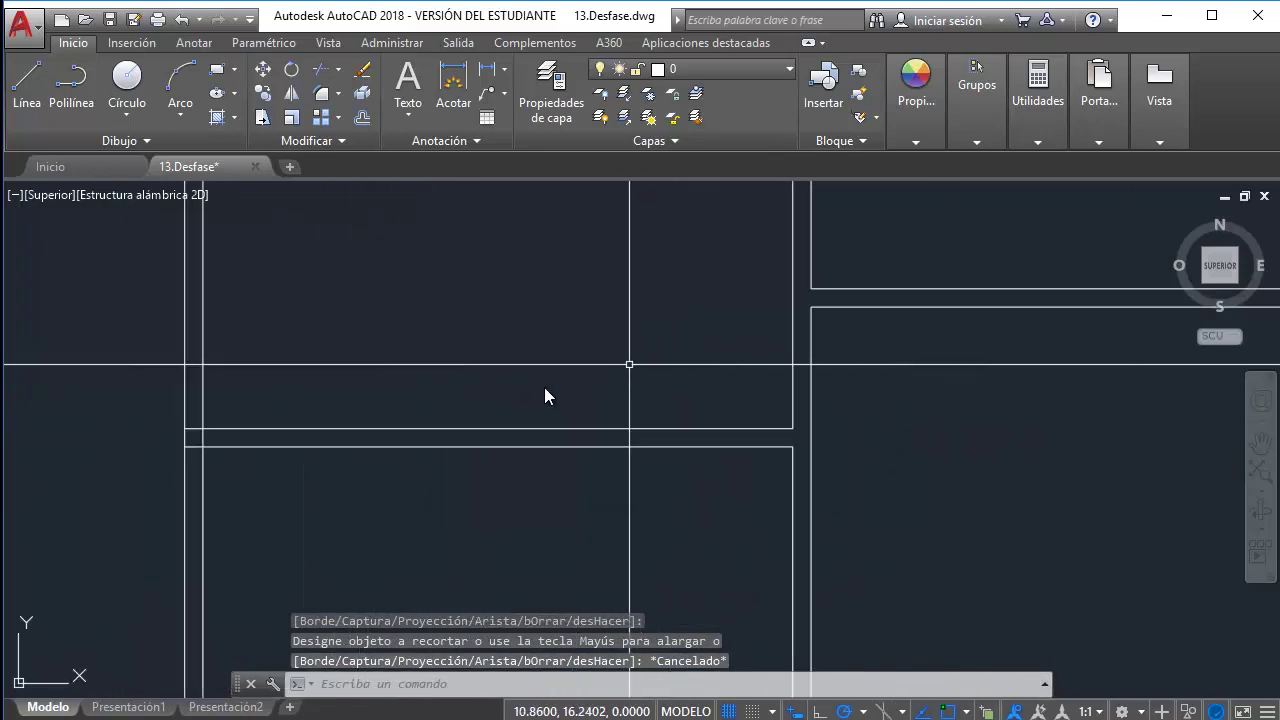
Trim the stubs between the vertical walls and the remaining short stub at that junction
click(802, 380)
click(448, 516)
scroll(500, 440, up, 3)
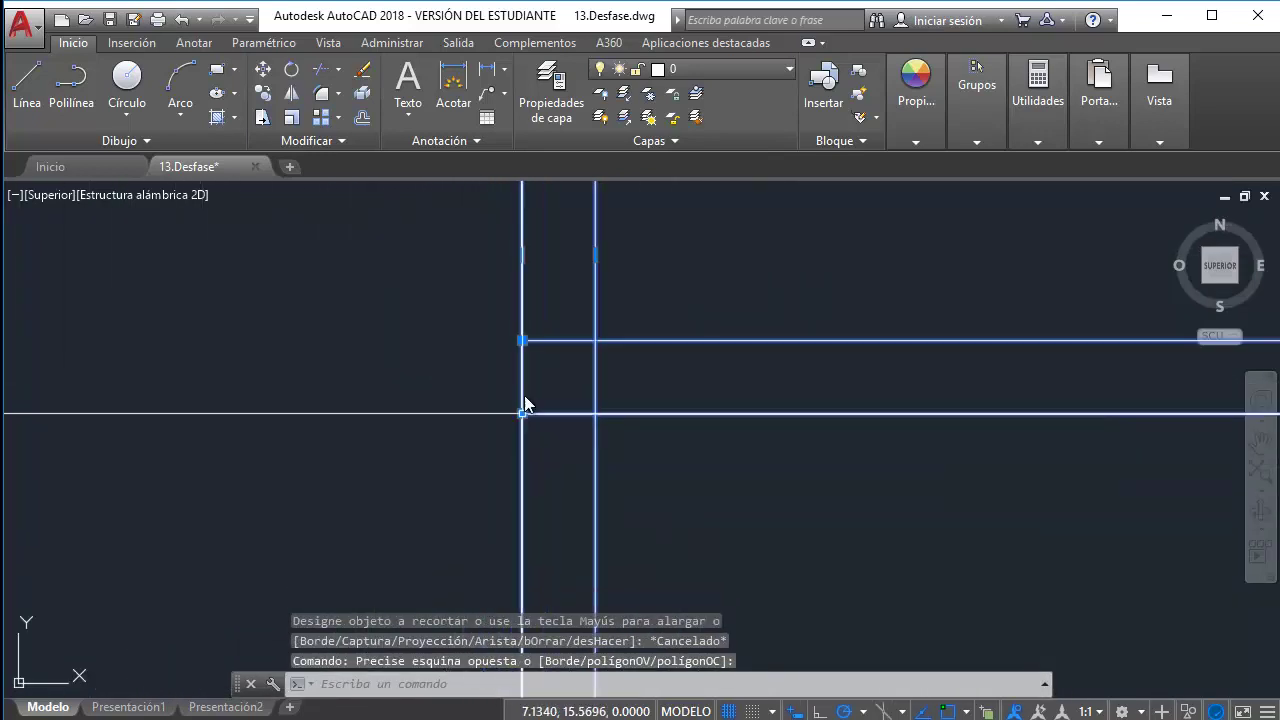
key(space)
click(577, 302)
click(557, 408)
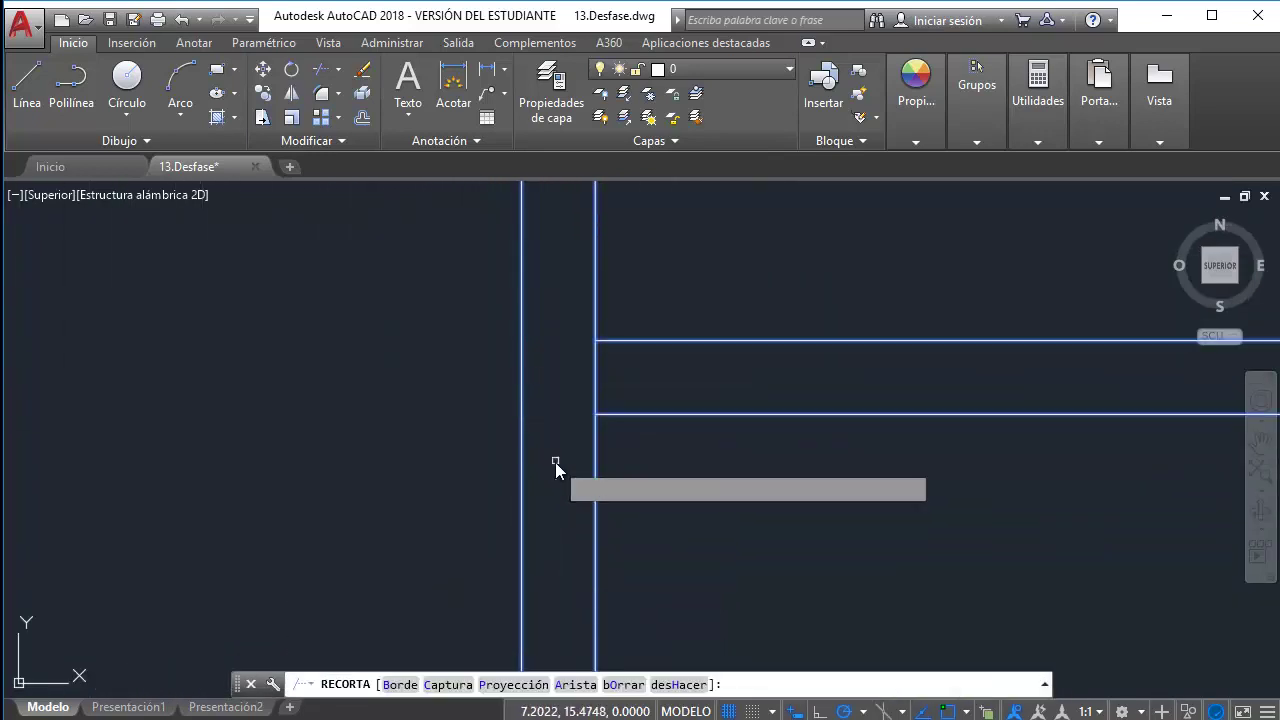
click(590, 365)
click(602, 379)
scroll(688, 357, down, 2)
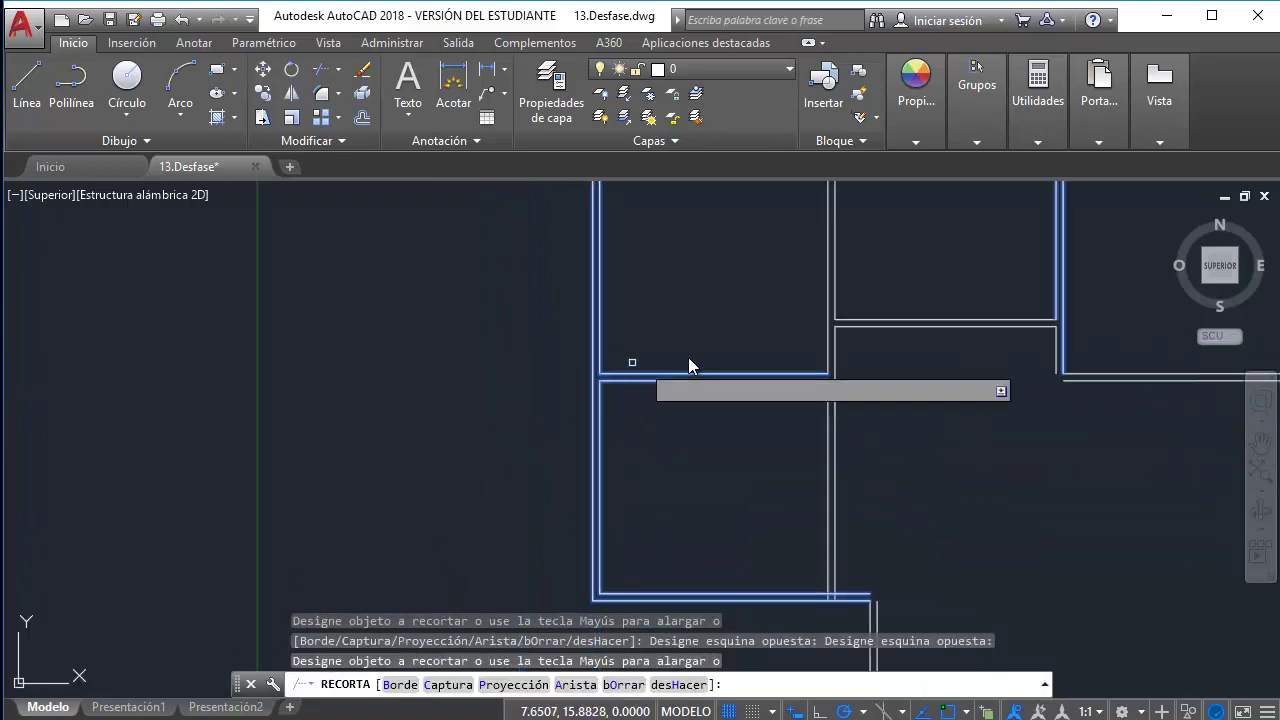
scroll(885, 393, down, 2)
key(Escape)
scroll(880, 440, up, 2)
scroll(830, 495, up, 2)
Use TR against two vertical lines and one horizontal line to clean the next junction
click(777, 487)
click(686, 543)
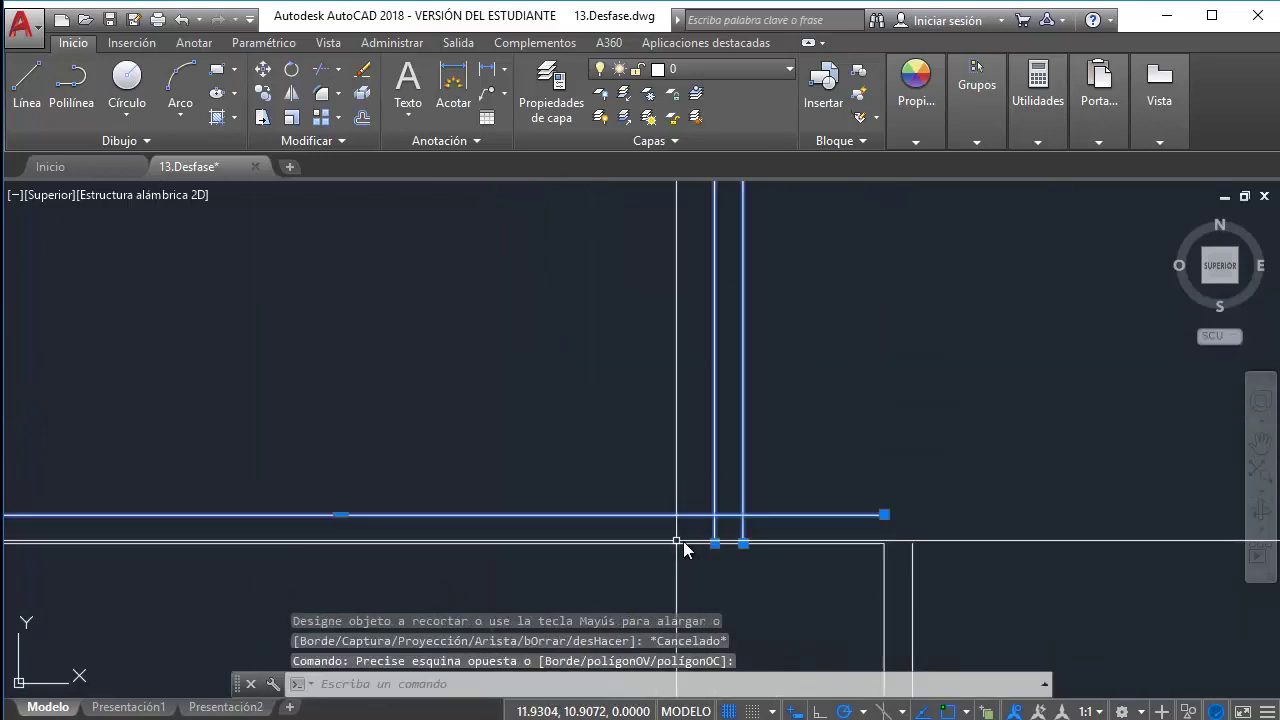
scroll(720, 535, up, 1)
text(tr)
key(Return)
mouse_move(729, 523)
mouse_down()
mouse_move(722, 496)
mouse_move(722, 518)
mouse_up()
scroll(728, 518, down, 1)
key(Escape)
scroll(728, 518, down, 2)
scroll(1007, 447, up, 2)
Trim the excess line ends at another room corner using three corner lines as edges
middle_drag(1007, 447, 920, 543)
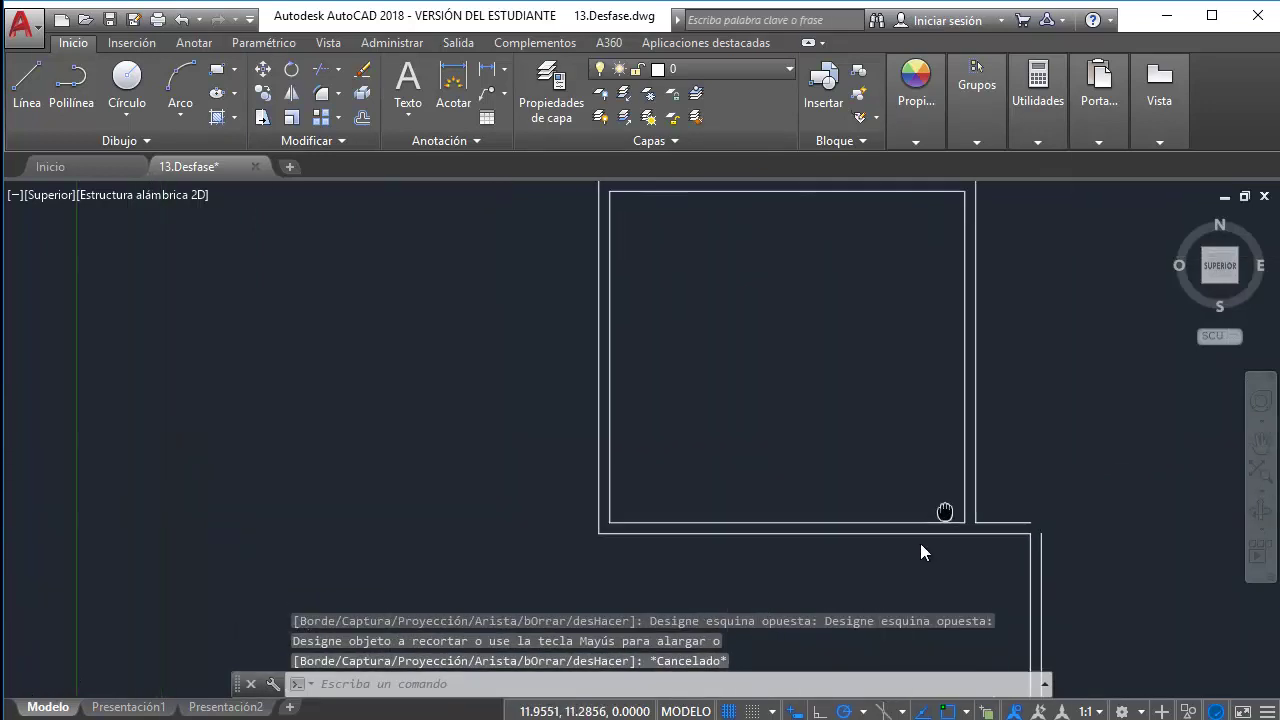
scroll(1006, 399, down, 2)
scroll(1006, 399, down, 1)
scroll(914, 449, up, 2)
scroll(866, 334, up, 2)
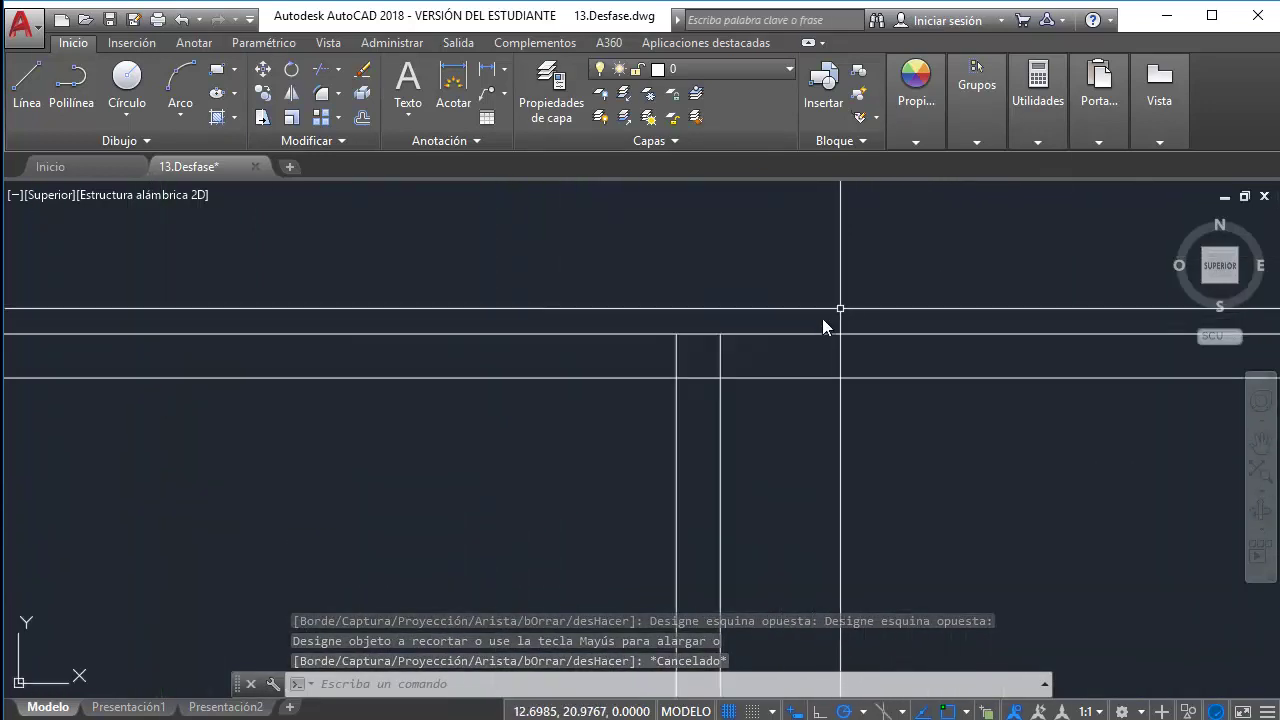
scroll(826, 323, up, 1)
click(728, 369)
click(653, 362)
text(tr)
key(Return)
mouse_move(837, 354)
mouse_down()
mouse_move(663, 357)
mouse_move(711, 414)
mouse_up()
key(Escape)
Select the corner's horizontal wall line and start stretching its end, then cancel
scroll(700, 300, down, 3)
scroll(826, 480, up, 2)
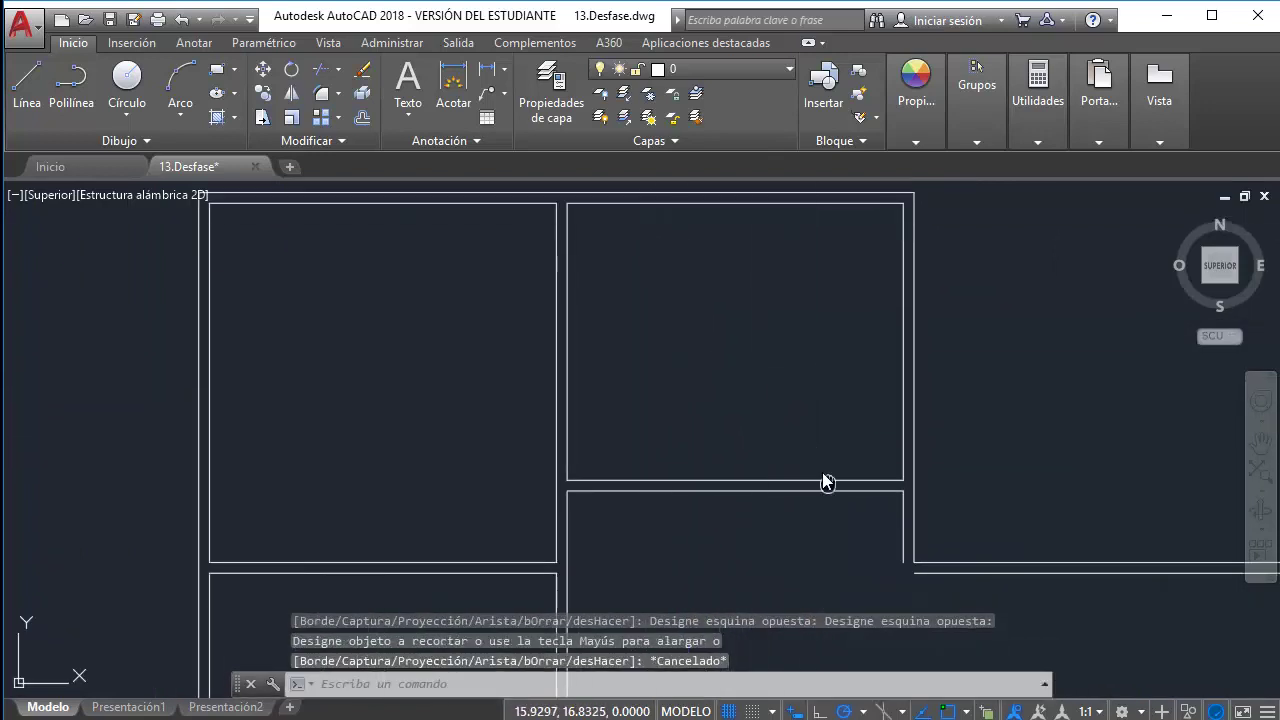
scroll(783, 316, up, 2)
scroll(783, 316, up, 2)
drag(829, 371, 792, 401)
click(800, 381)
key(Escape)
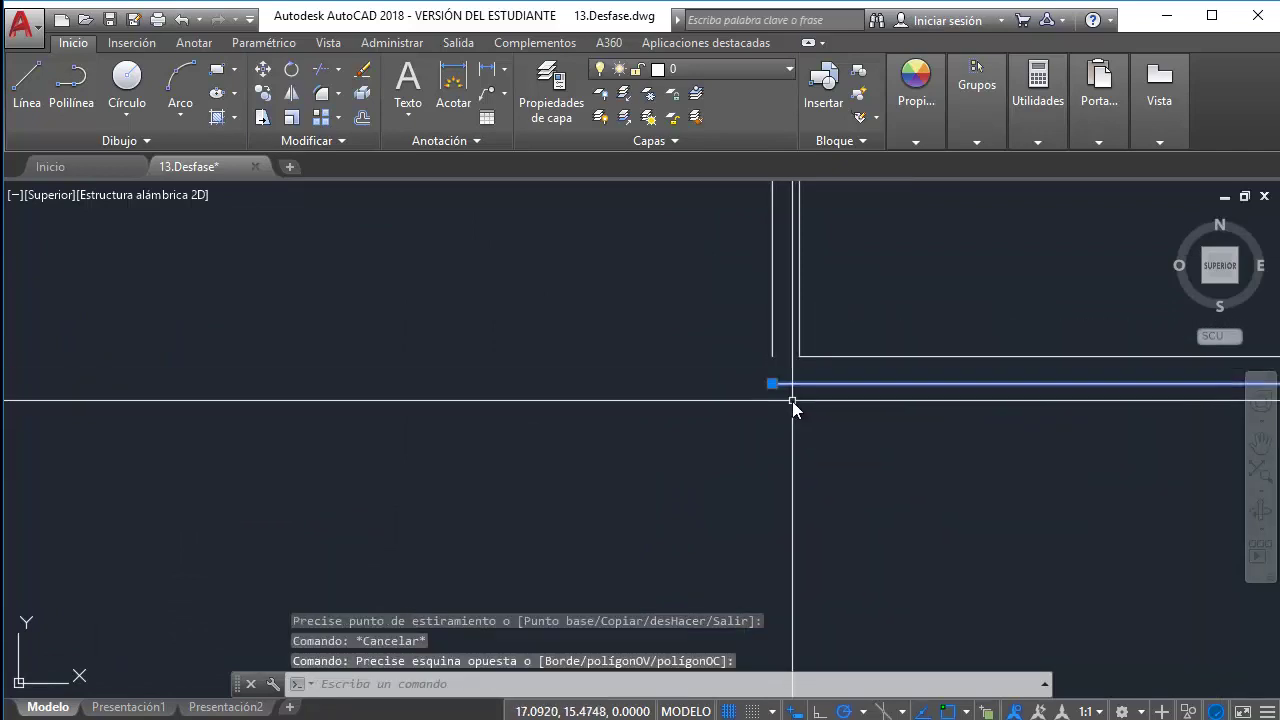
Pan to another corner and grip-stretch the short horizontal wall line to the corner
text(al)
key(Return)
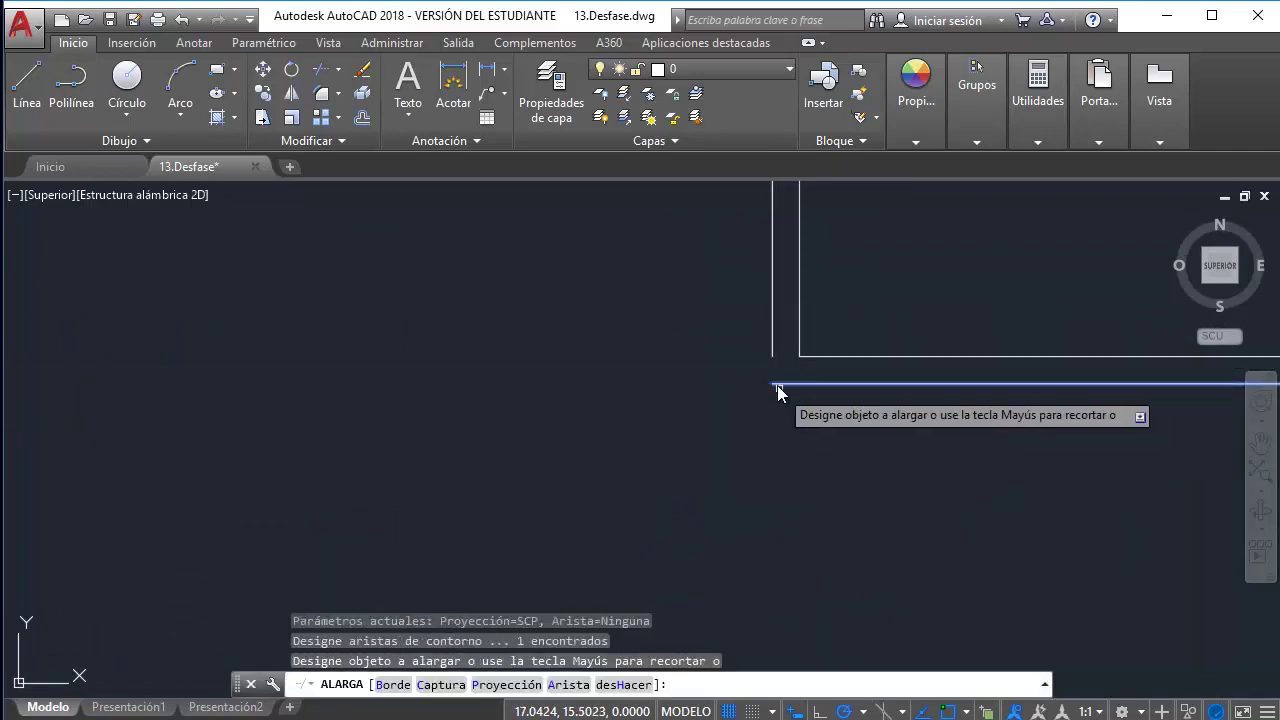
key(Escape)
scroll(876, 321, down, 3)
middle_drag(868, 357, 668, 291)
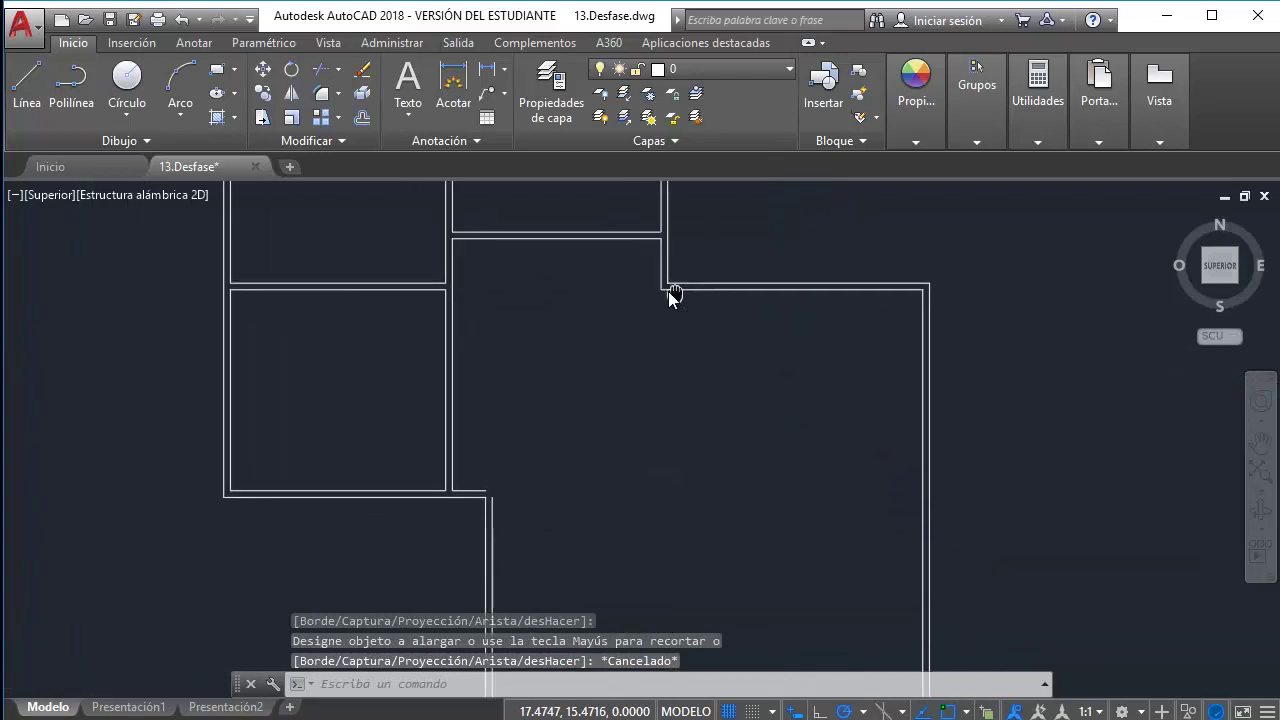
scroll(497, 480, up, 3)
scroll(503, 434, up, 2)
click(571, 357)
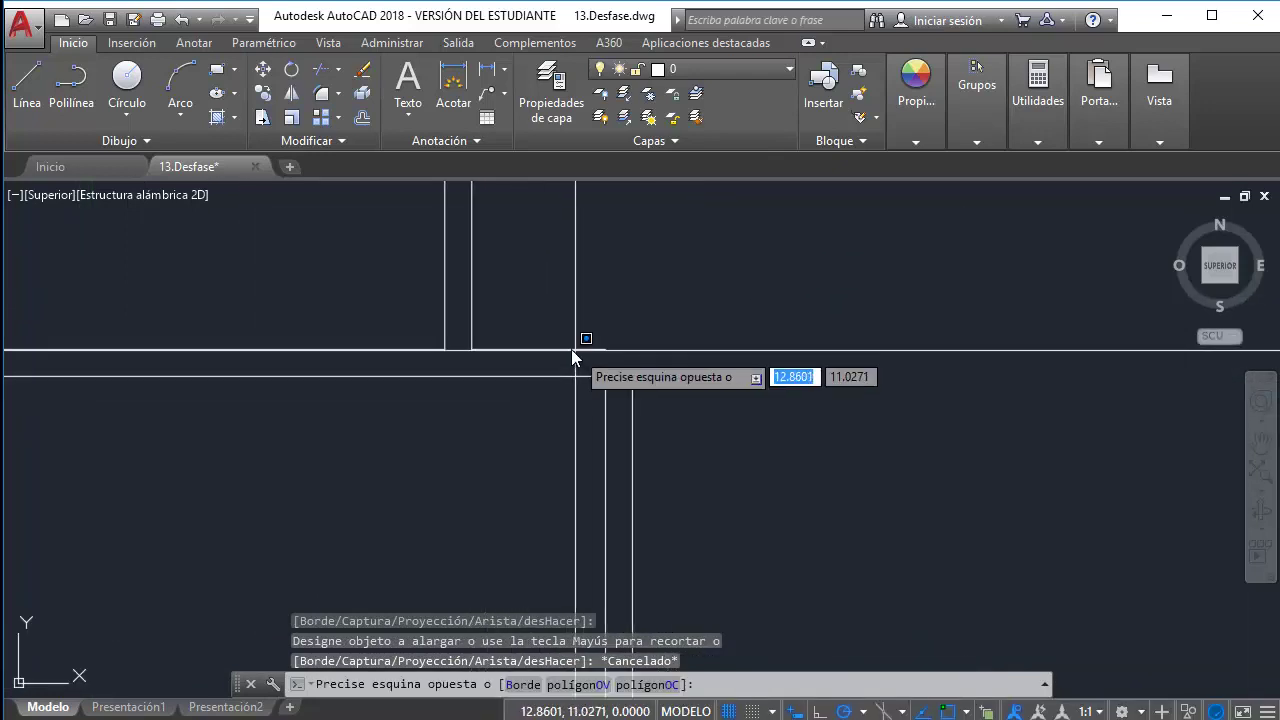
click(597, 348)
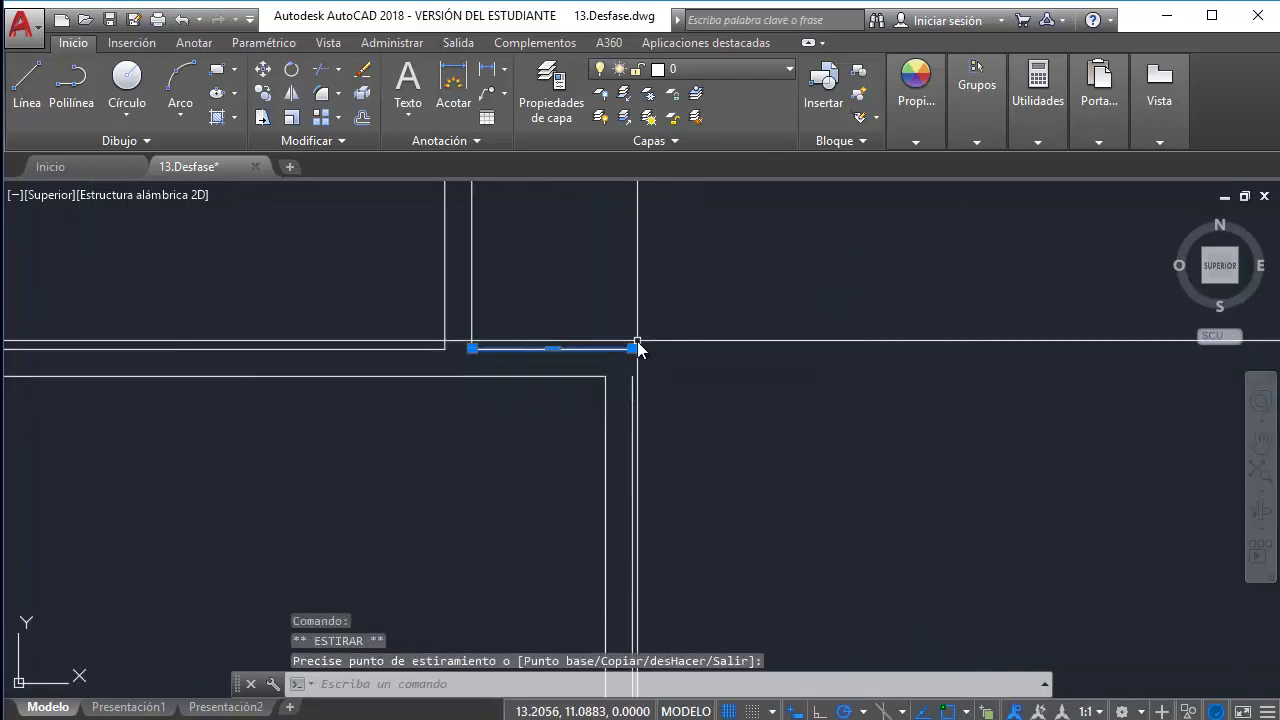
click(636, 340)
Extend the vertical wall line up with ALARGA to meet the horizontal line
text(al)
key(Return)
click(632, 385)
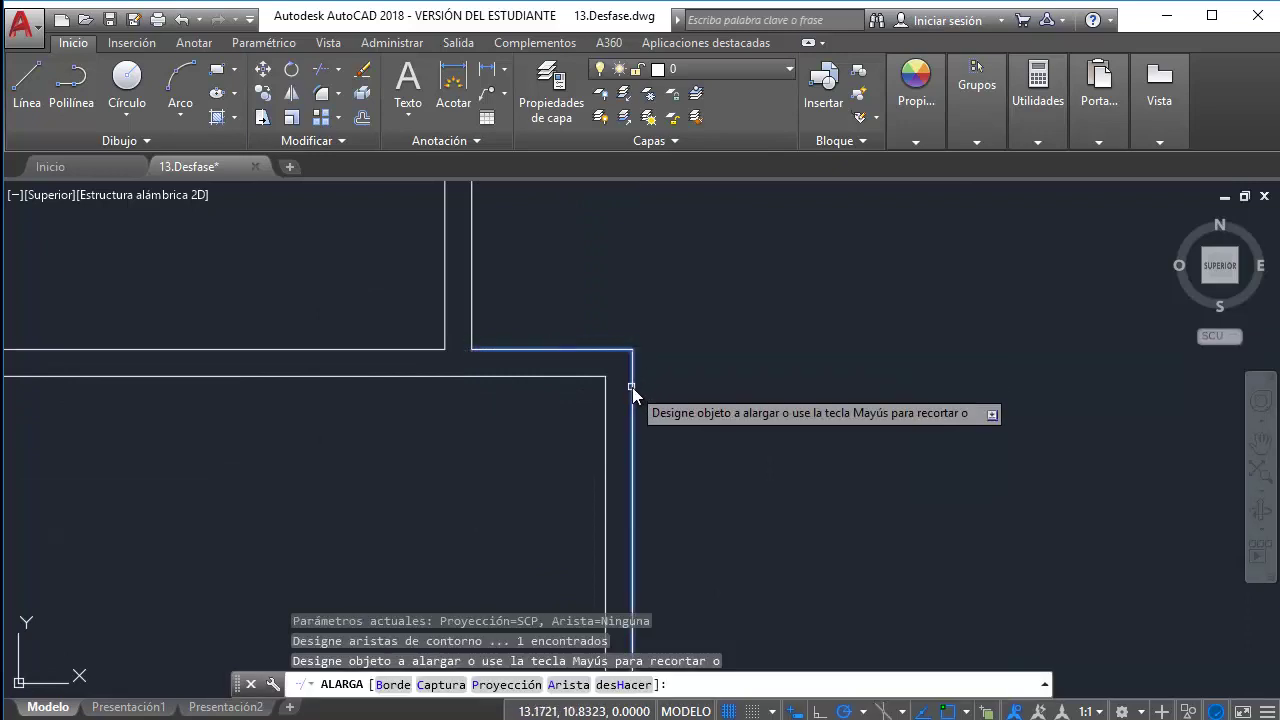
key(Escape)
scroll(760, 340, down, 2)
scroll(766, 365, down, 2)
scroll(694, 464, down, 1)
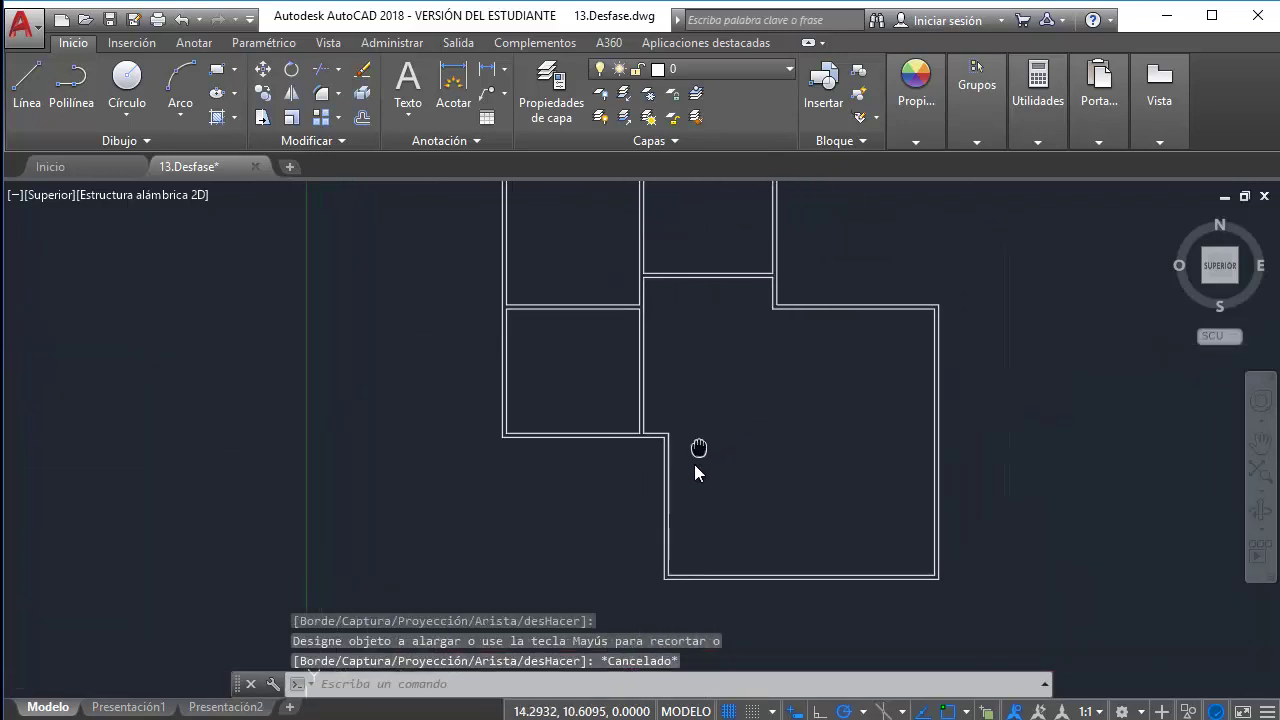
scroll(629, 306, up, 4)
scroll(626, 343, up, 3)
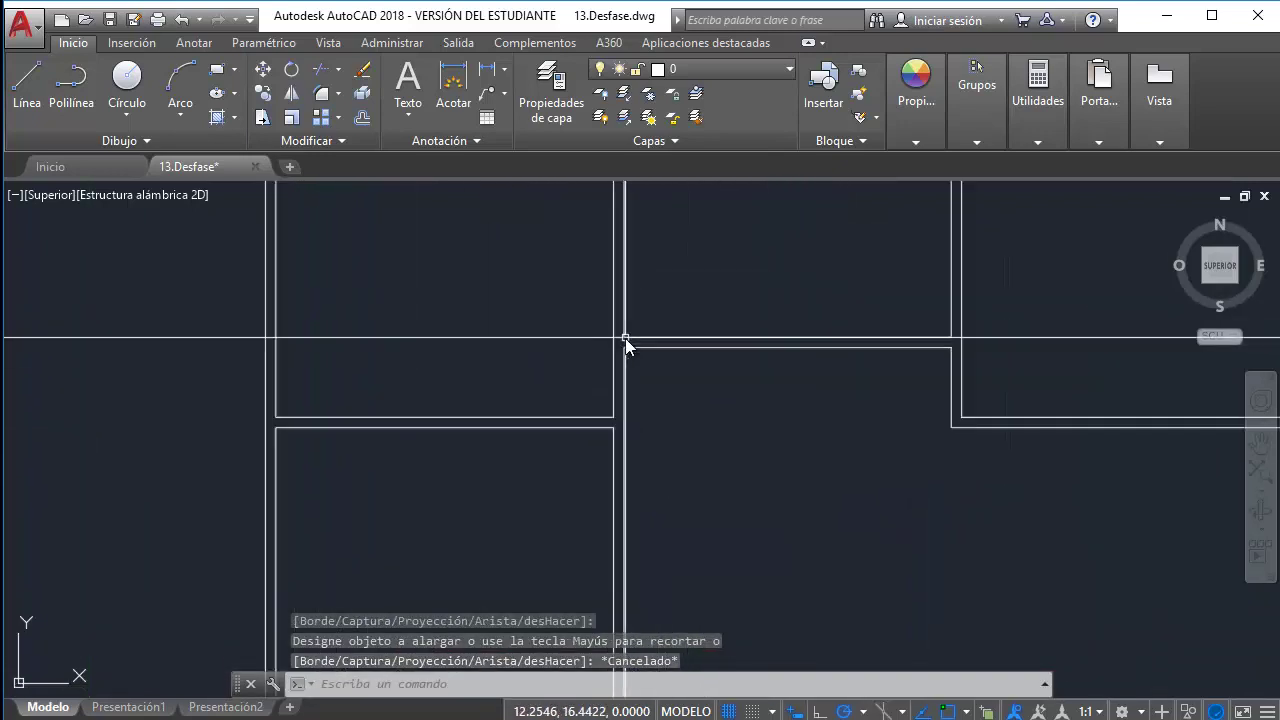
scroll(637, 366, up, 3)
Grip-stretch the lower horizontal wall line's end out to the vertical wall
drag(637, 366, 629, 428)
click(590, 401)
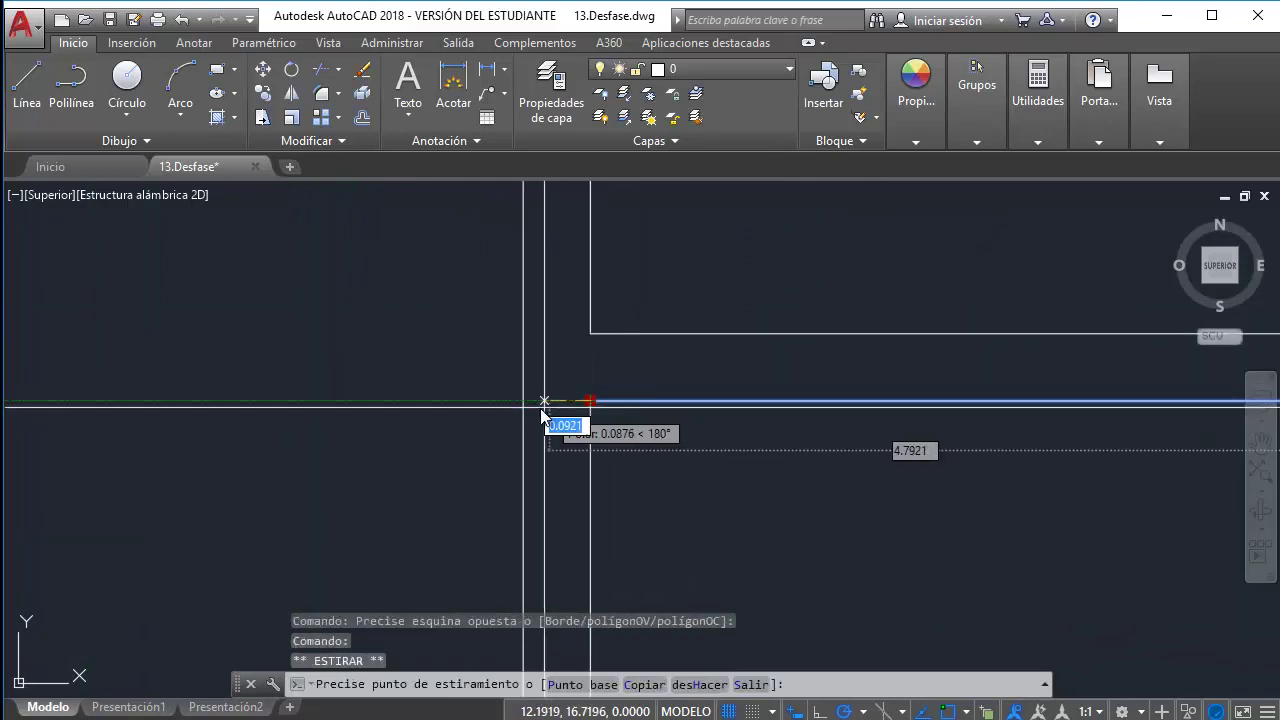
click(528, 406)
scroll(604, 470, down, 2)
key(Escape)
scroll(606, 471, up, 2)
click(606, 488)
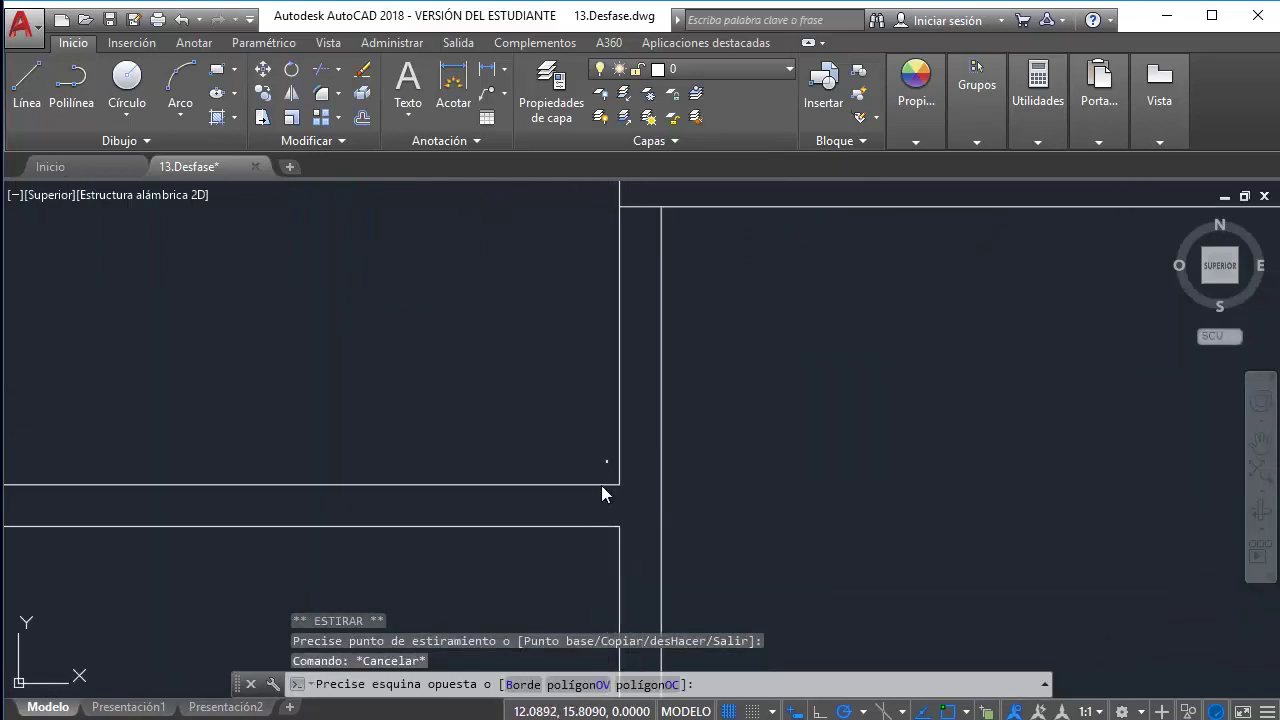
click(615, 497)
click(617, 486)
click(663, 485)
scroll(663, 485, down, 2)
key(Escape)
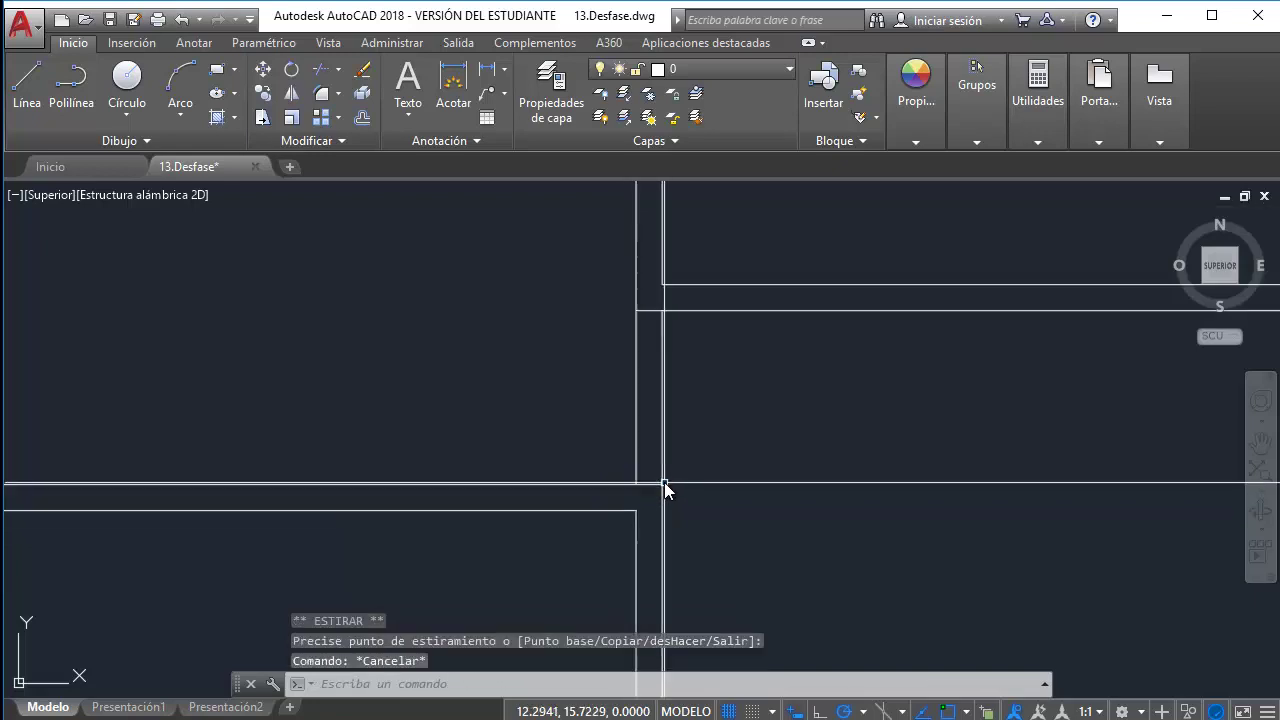
Trim the wall line crossing between the upper and lower horizontal wall lines
middle_drag(664, 482, 659, 339)
click(686, 309)
click(646, 380)
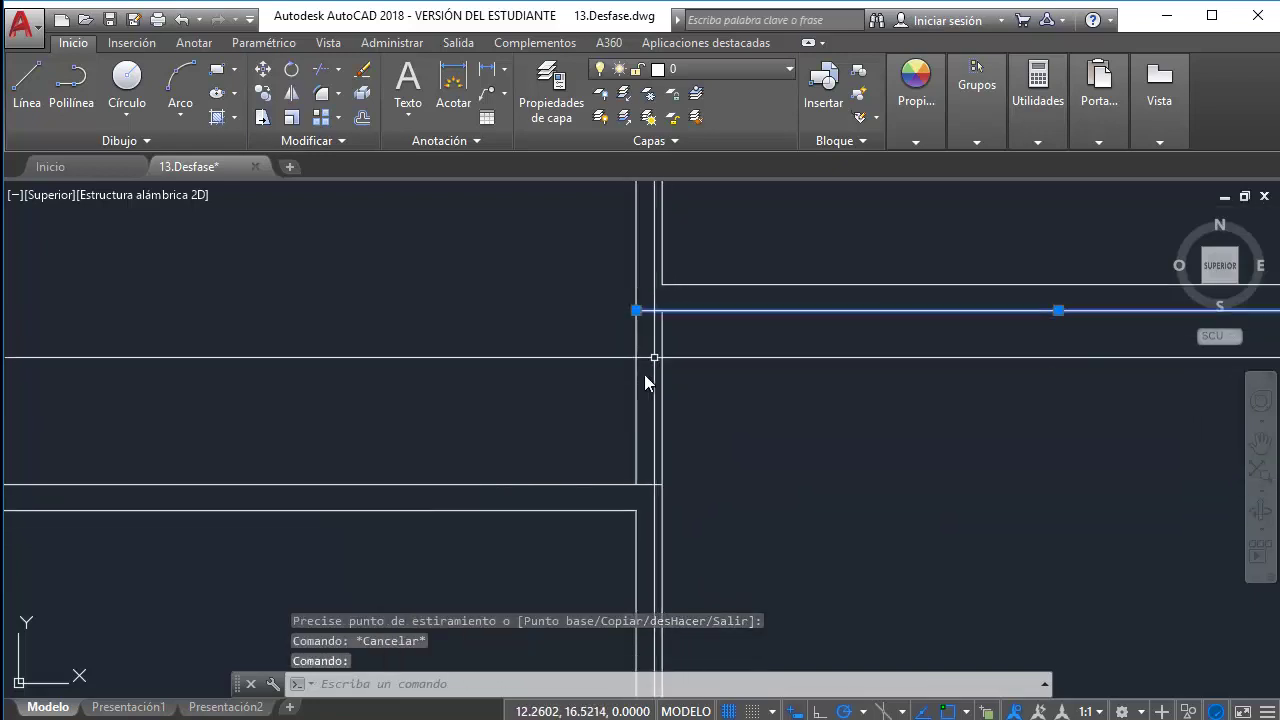
click(604, 489)
text(R)
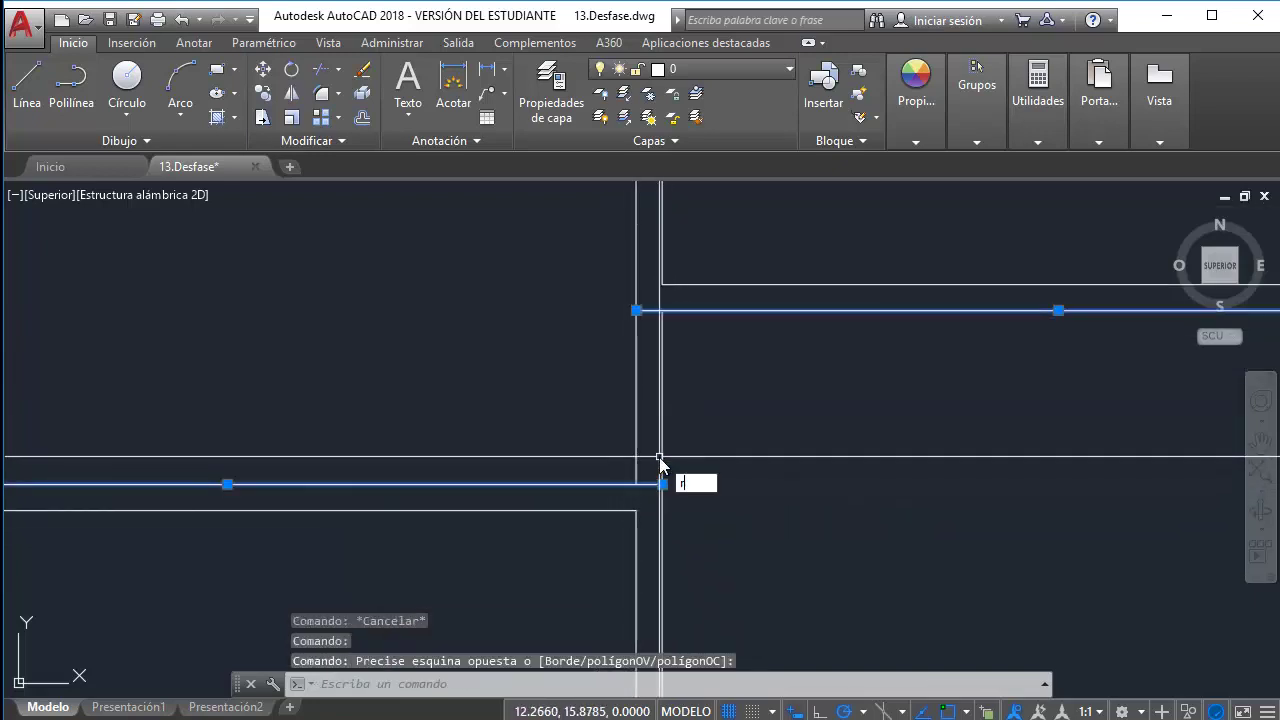
text(r)
key(Return)
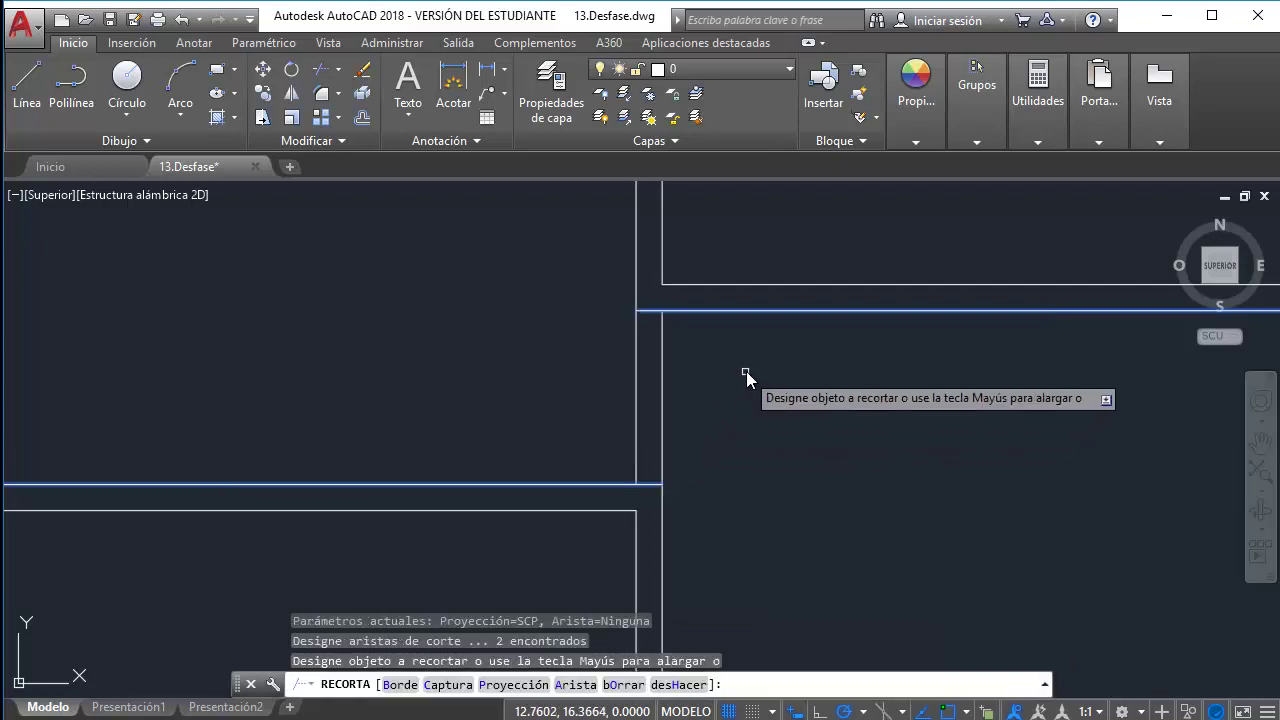
click(746, 371)
scroll(530, 409, down, 2)
key(Escape)
At the right-hand corner, stretch the vertical wall line's top end up to the inner corner
mouse_move(620, 432)
middle_down()
mouse_move(628, 345)
mouse_move(630, 437)
middle_up()
mouse_move(563, 414)
middle_down()
mouse_move(886, 408)
mouse_move(959, 391)
middle_up()
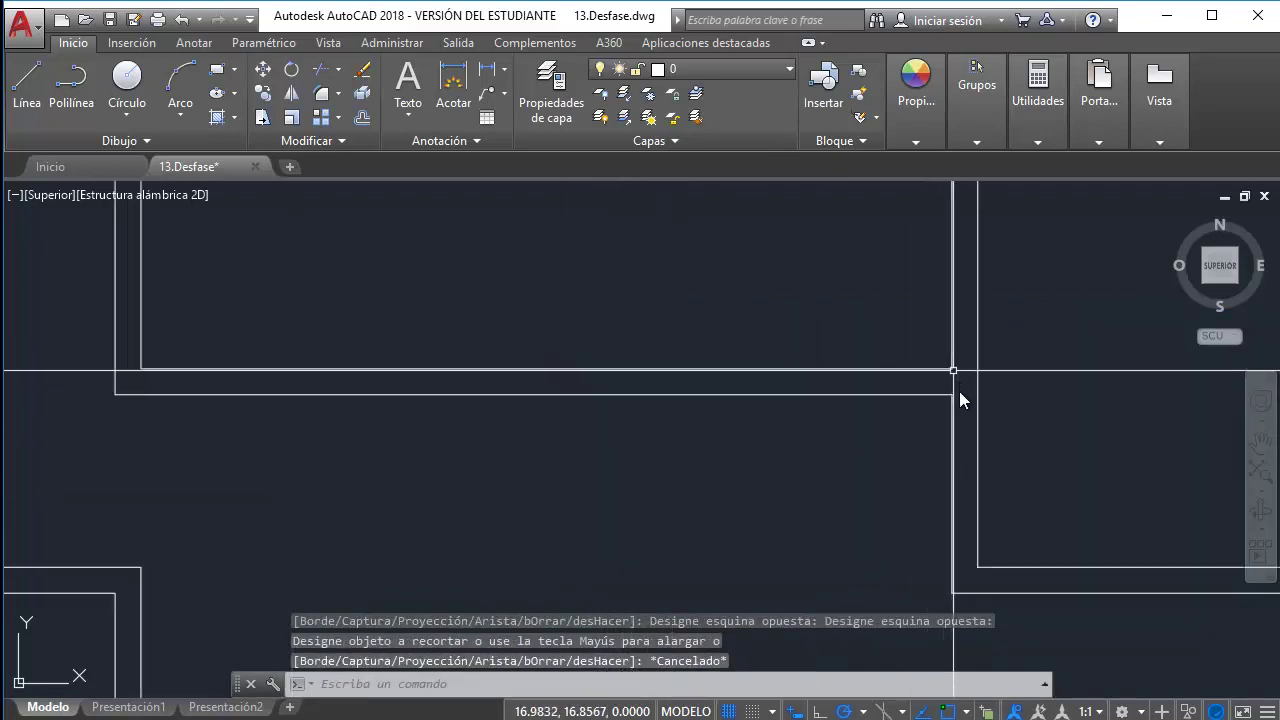
click(955, 395)
click(937, 434)
click(950, 405)
click(952, 395)
click(952, 369)
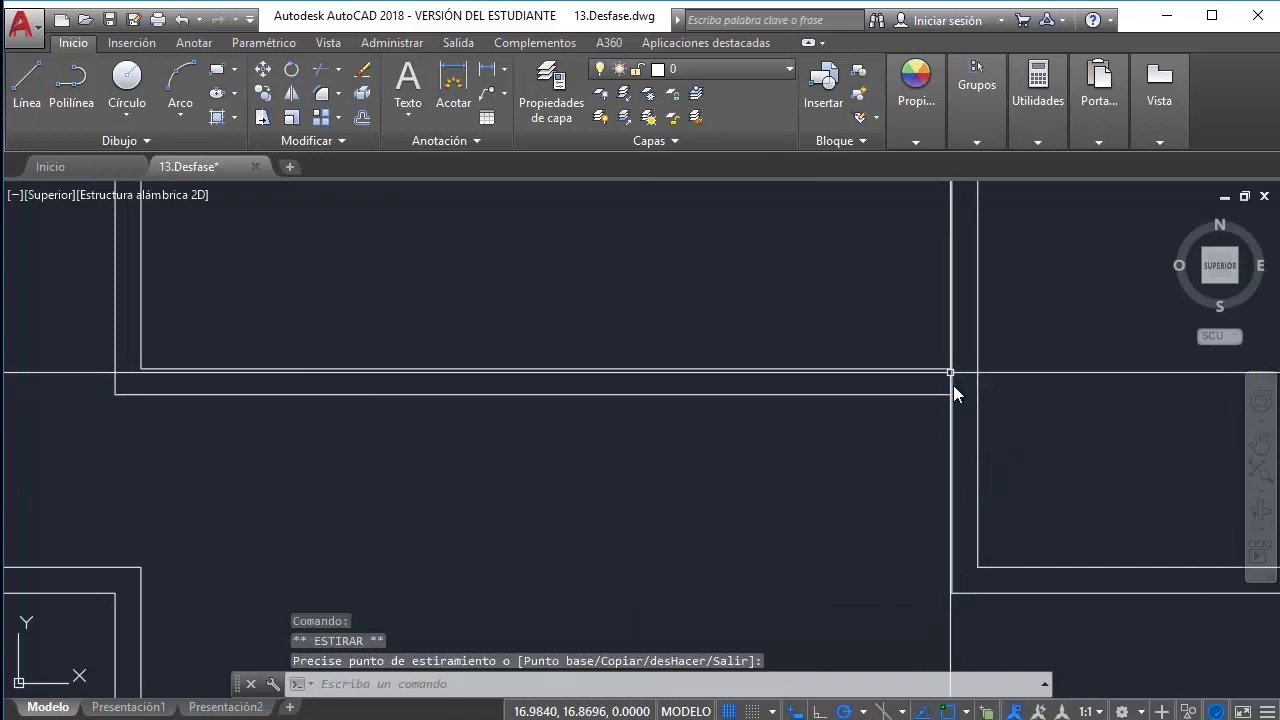
key(Escape)
click(952, 452)
click(944, 435)
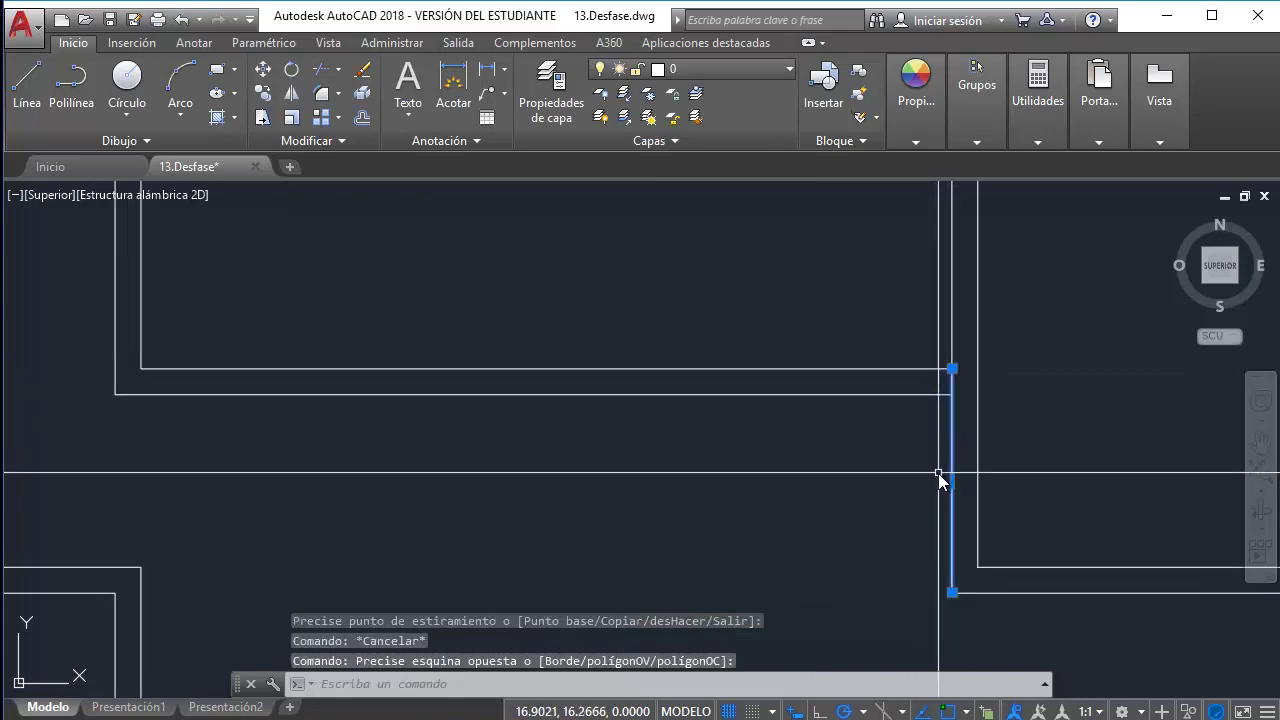
text(c)
key(Return)
Copy the vertical wall line 0.9 to the left as a cap line
key(Escape)
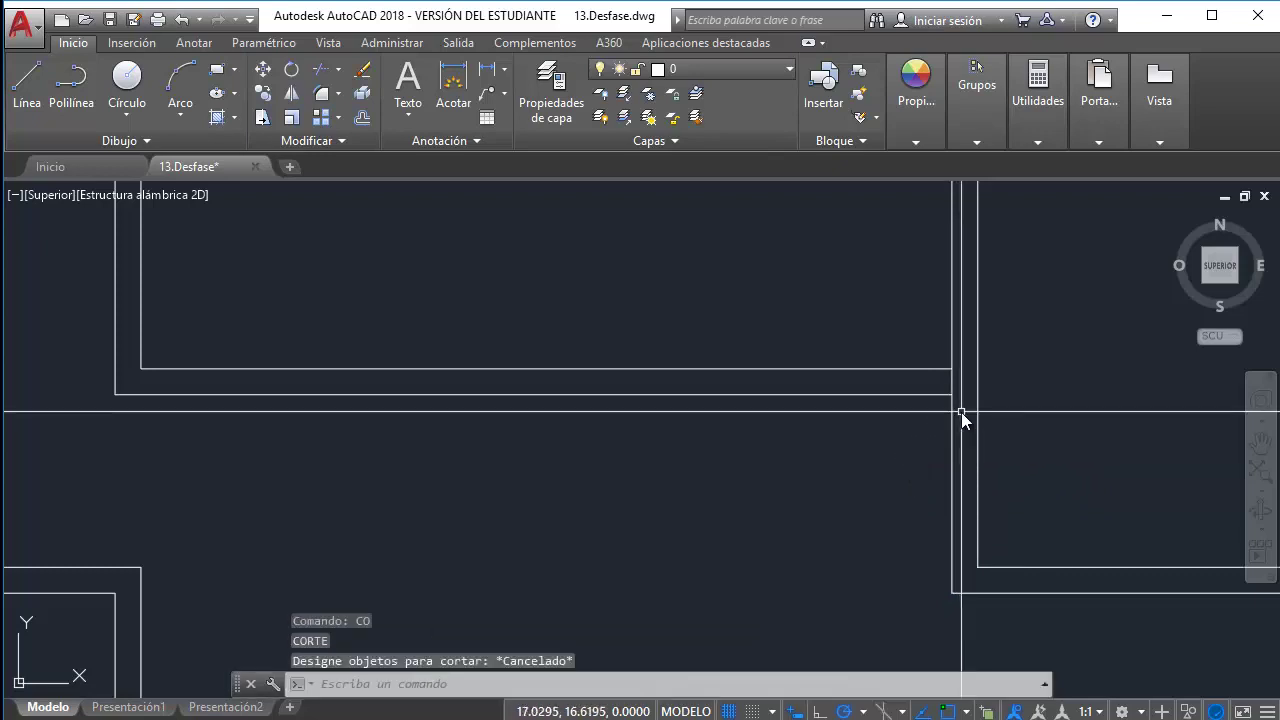
text(co)
key(Return)
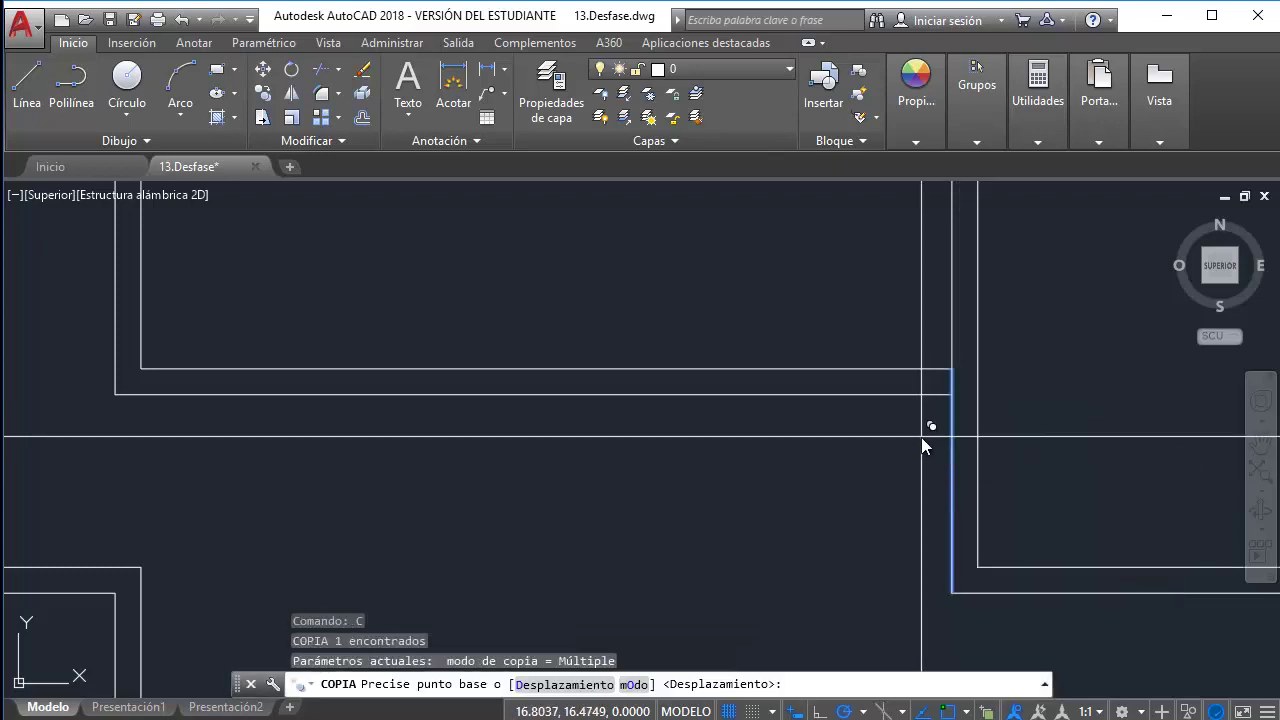
click(922, 438)
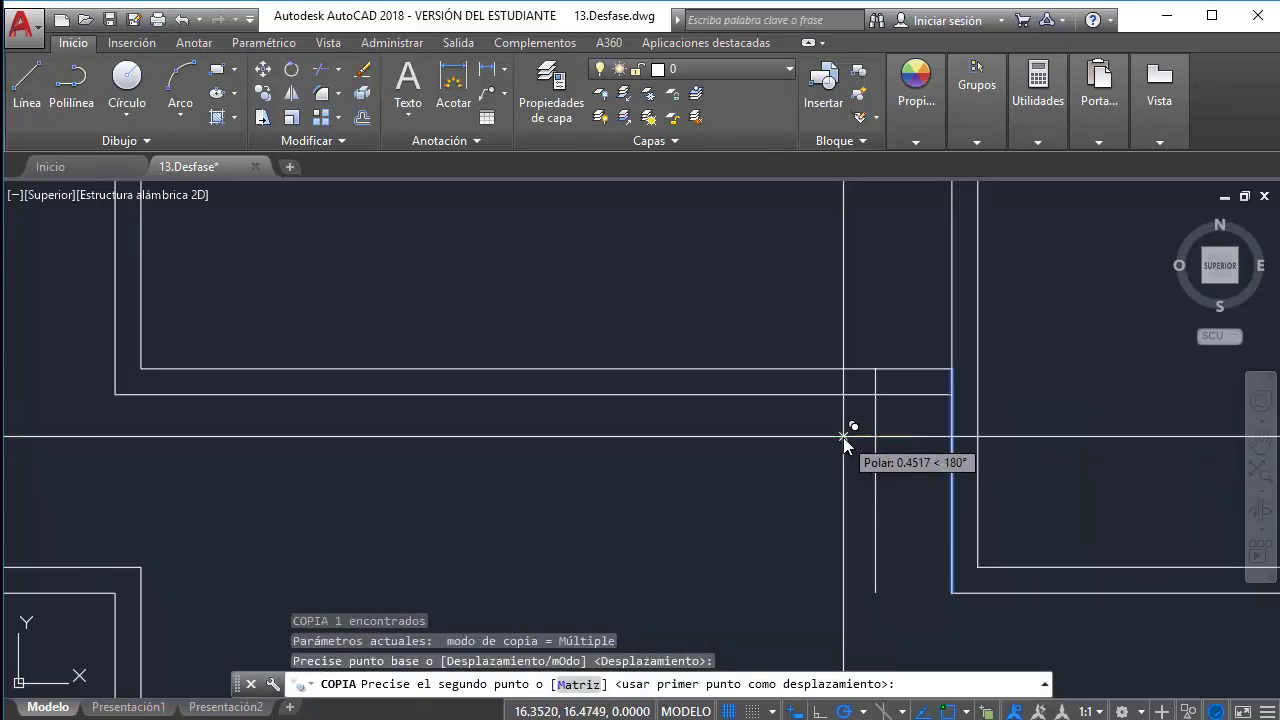
text(.)
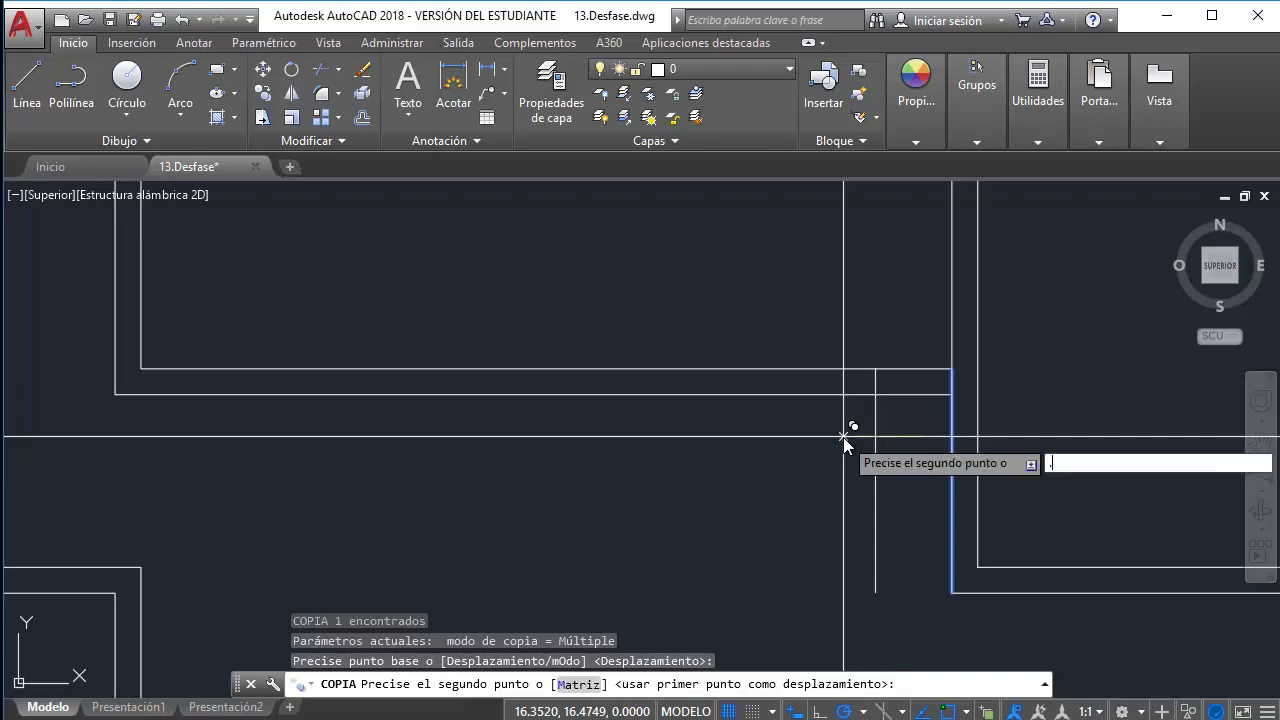
text(9)
key(Return)
key(Escape)
Trim the vertical line below the walls and the lower wall line back to the cap
click(858, 341)
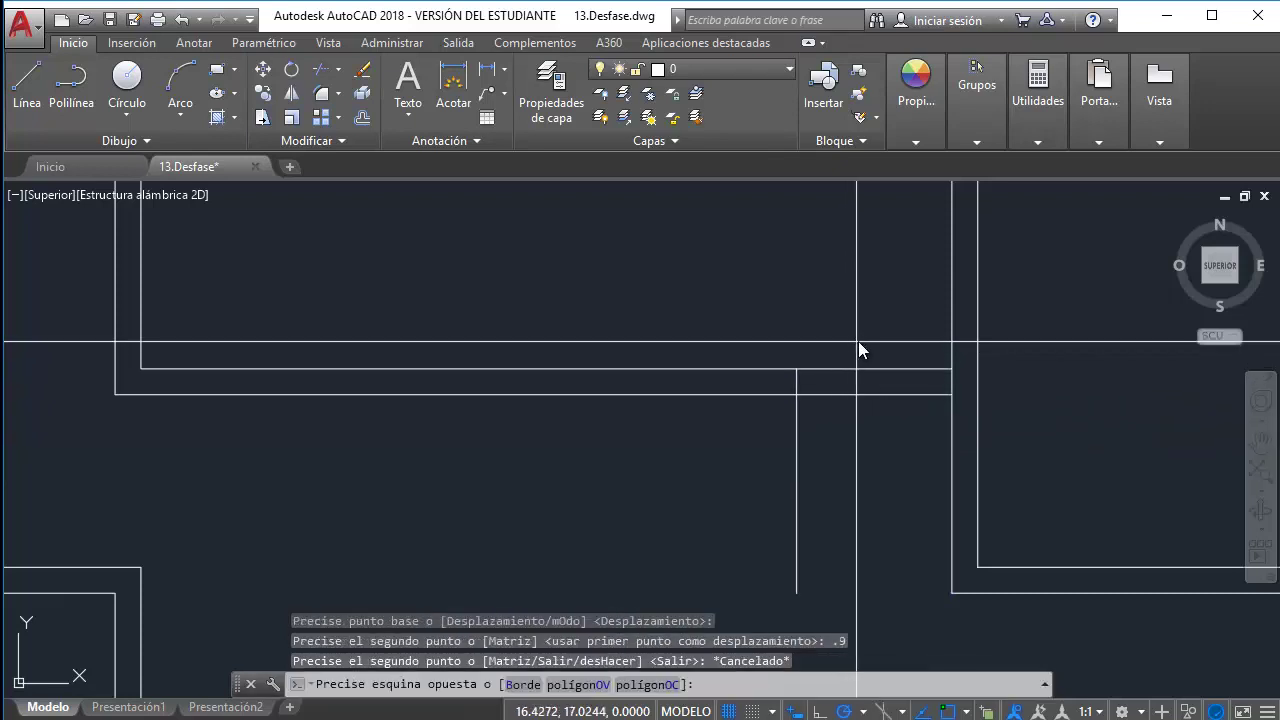
click(756, 447)
text(r)
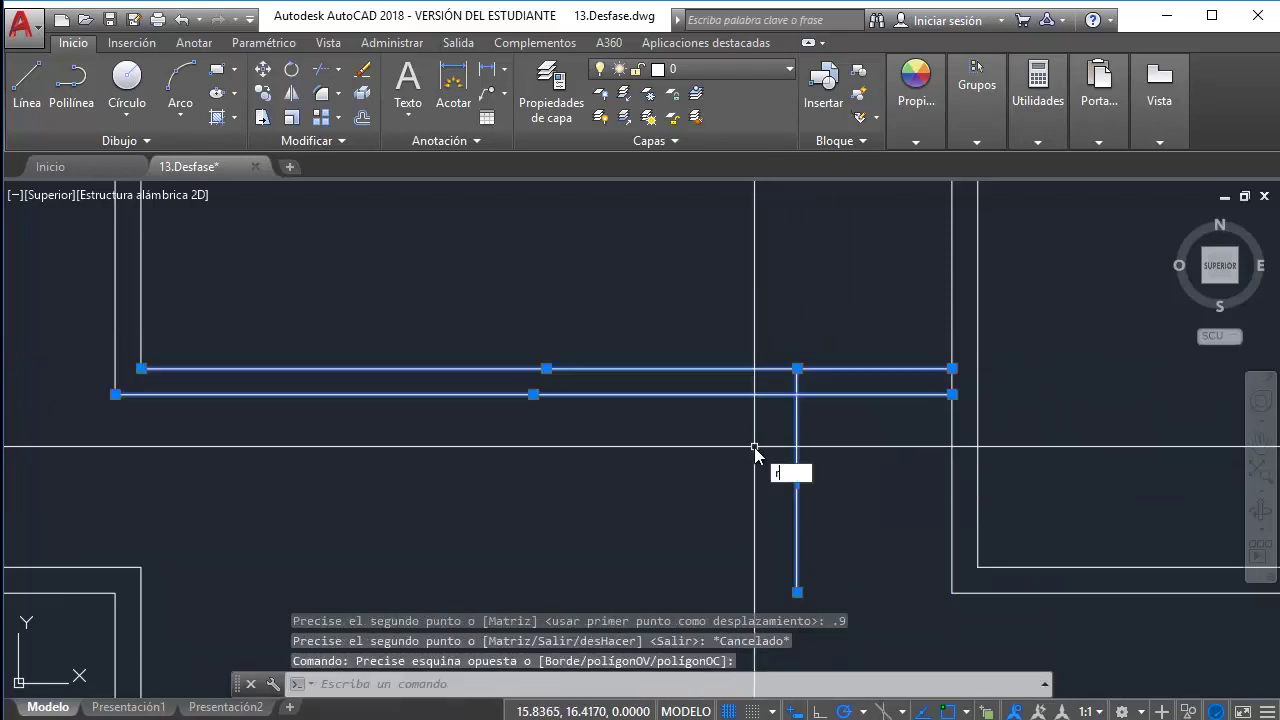
key(Return)
click(797, 434)
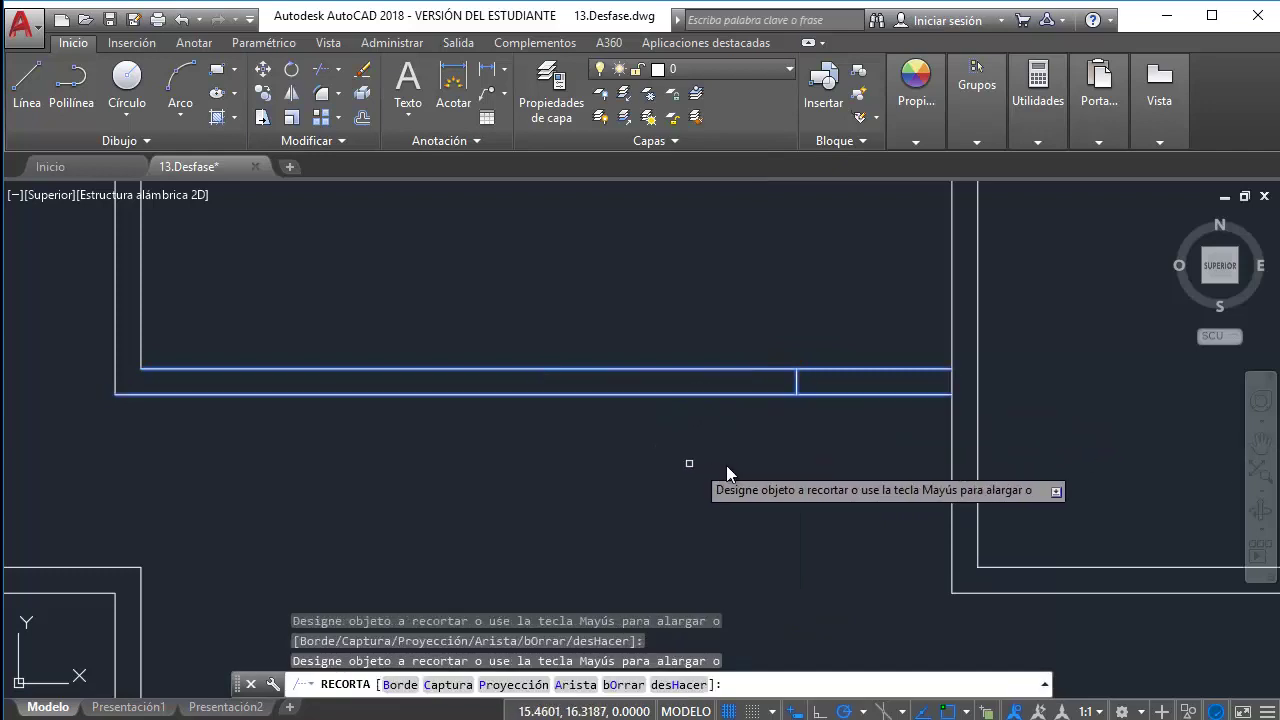
click(876, 395)
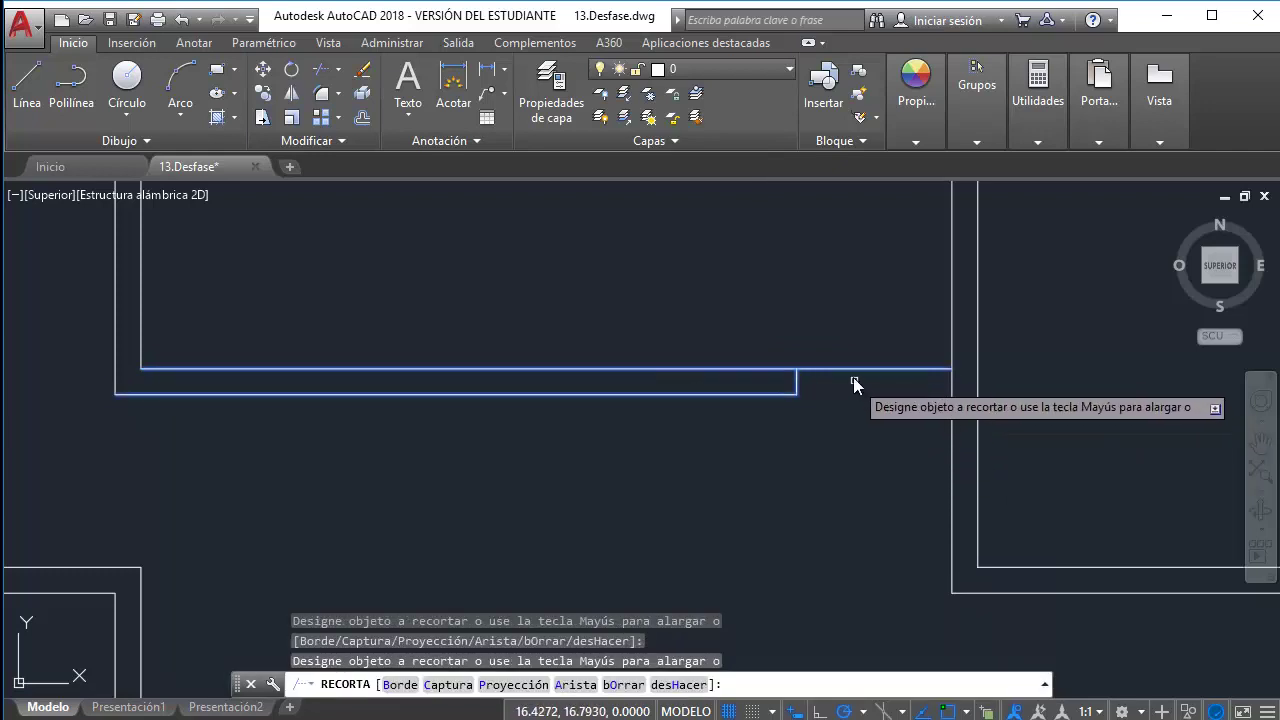
key(Escape)
Copy the room's inner horizontal wall line 0.9 downward
scroll(849, 440, down, 5)
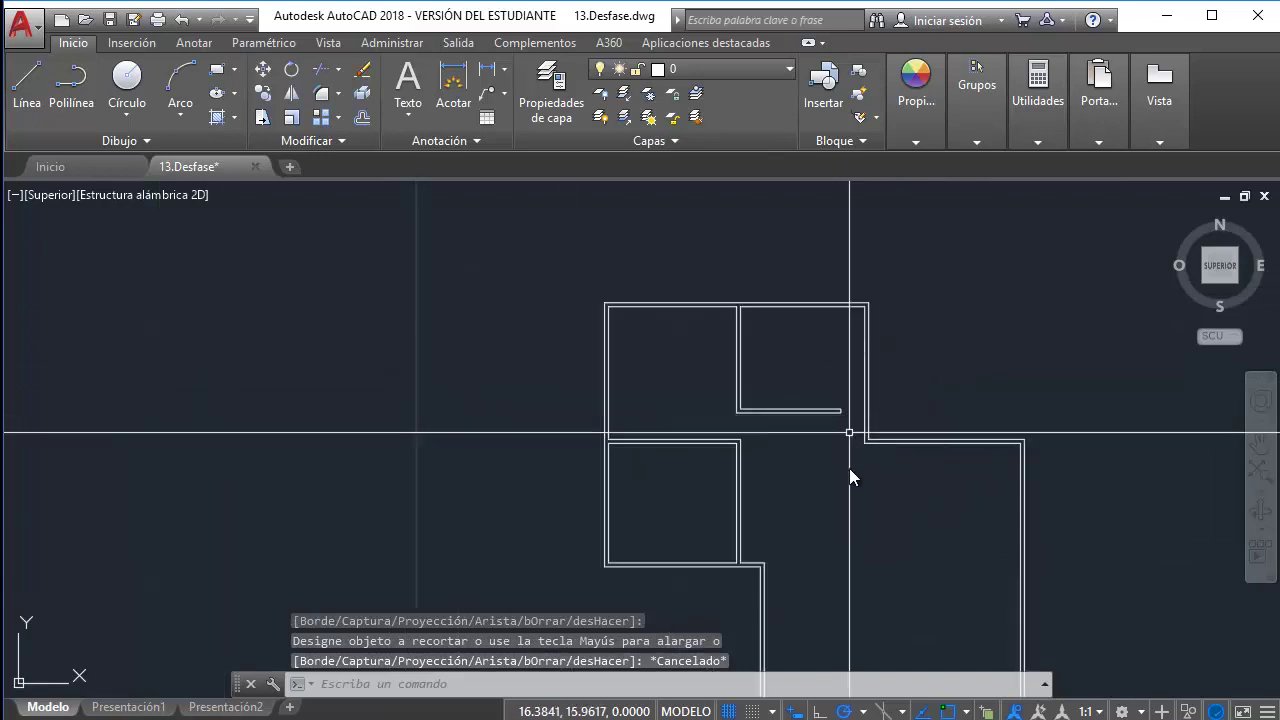
scroll(735, 558, up, 4)
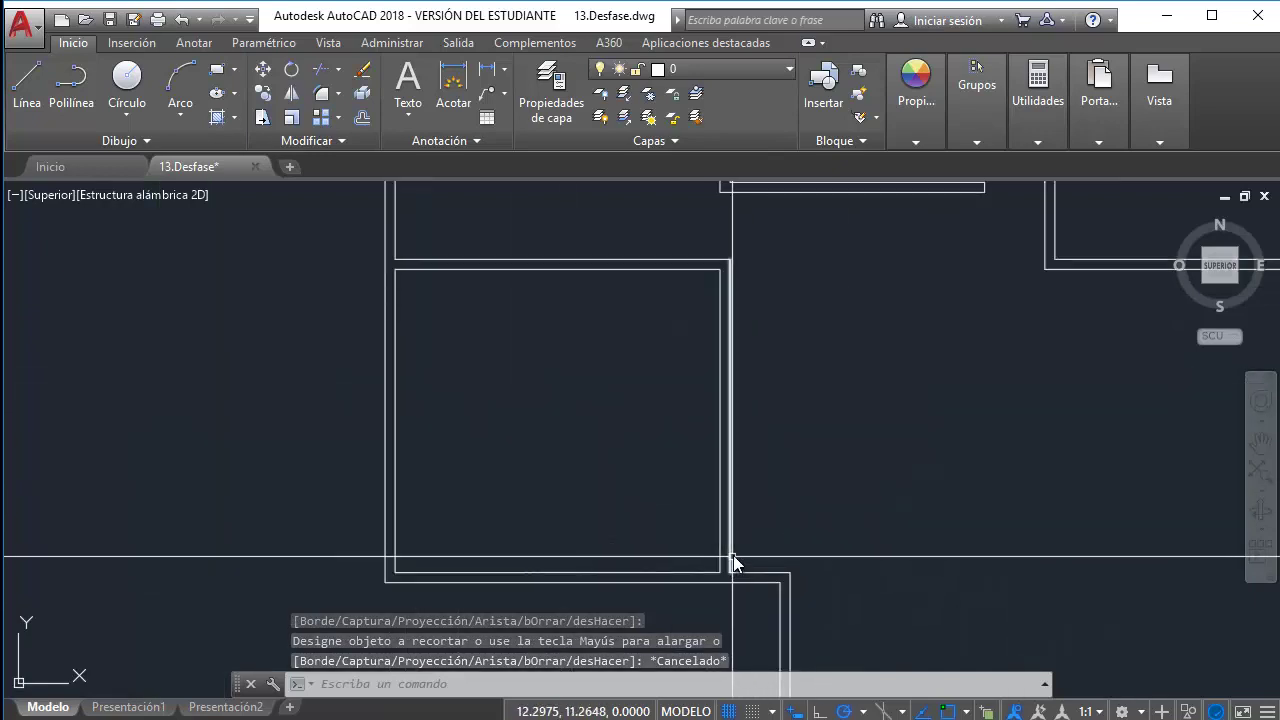
scroll(733, 563, up, 2)
scroll(697, 440, down, 2)
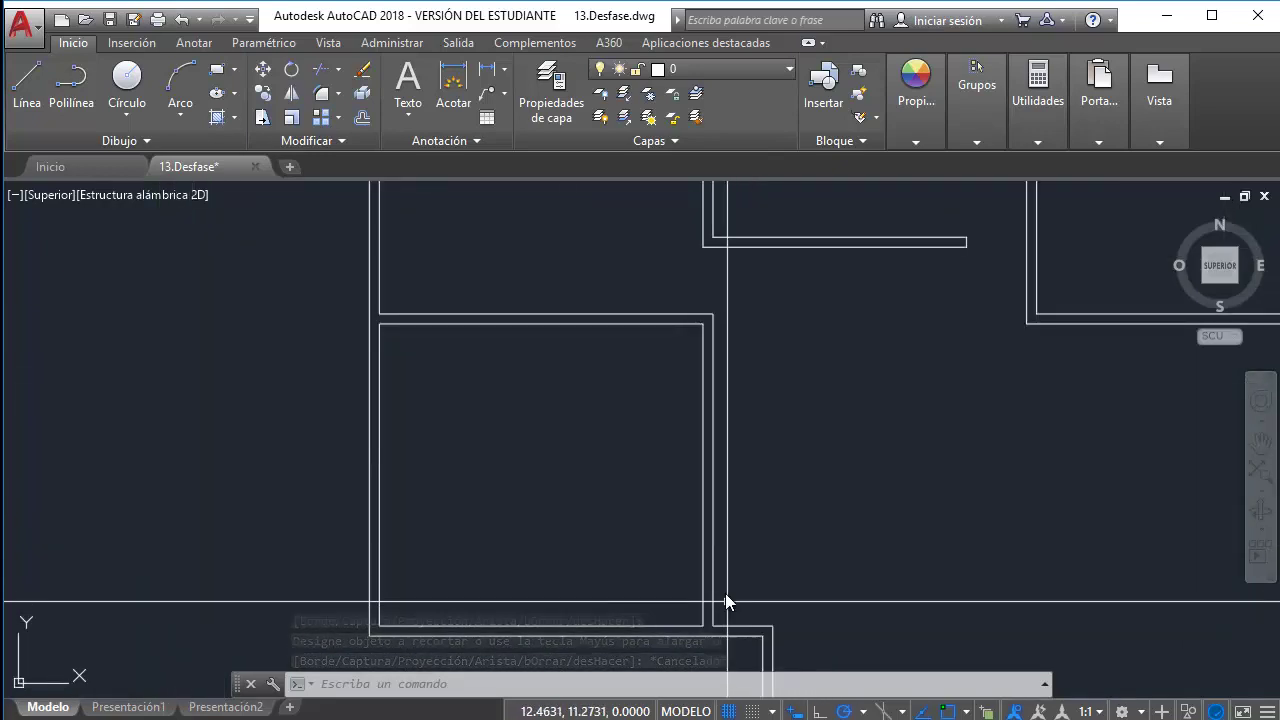
click(681, 317)
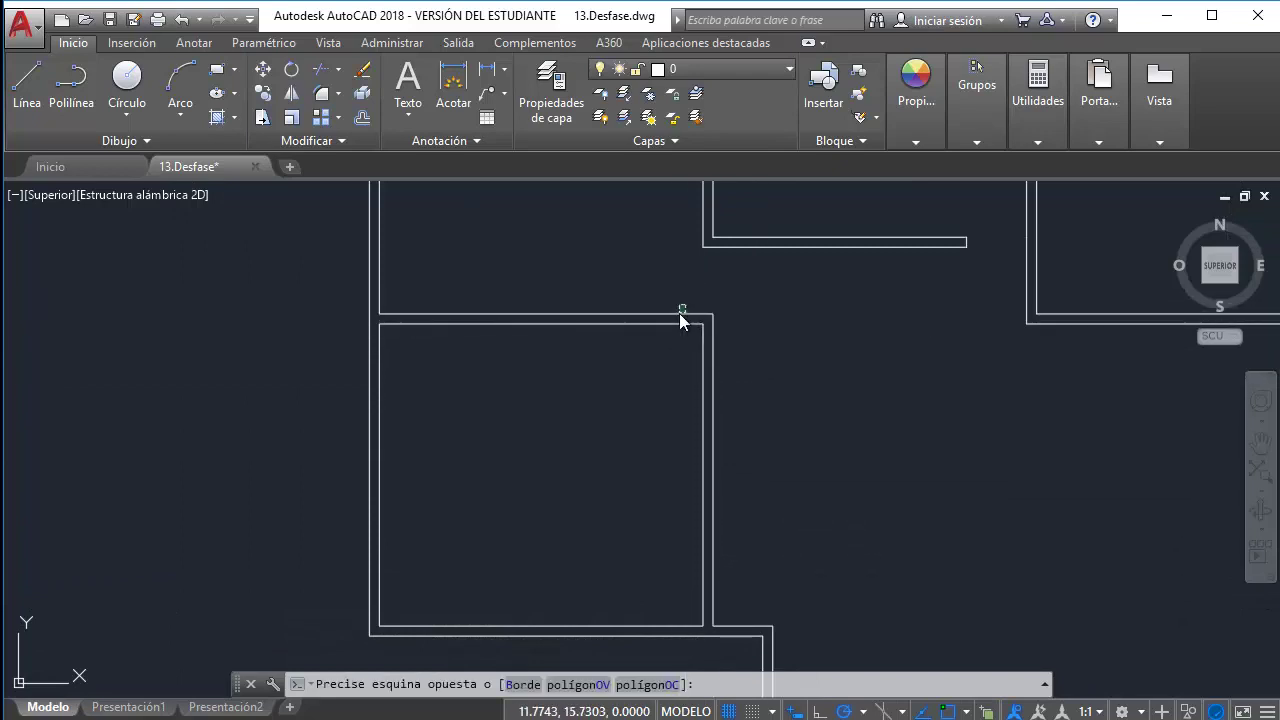
click(679, 330)
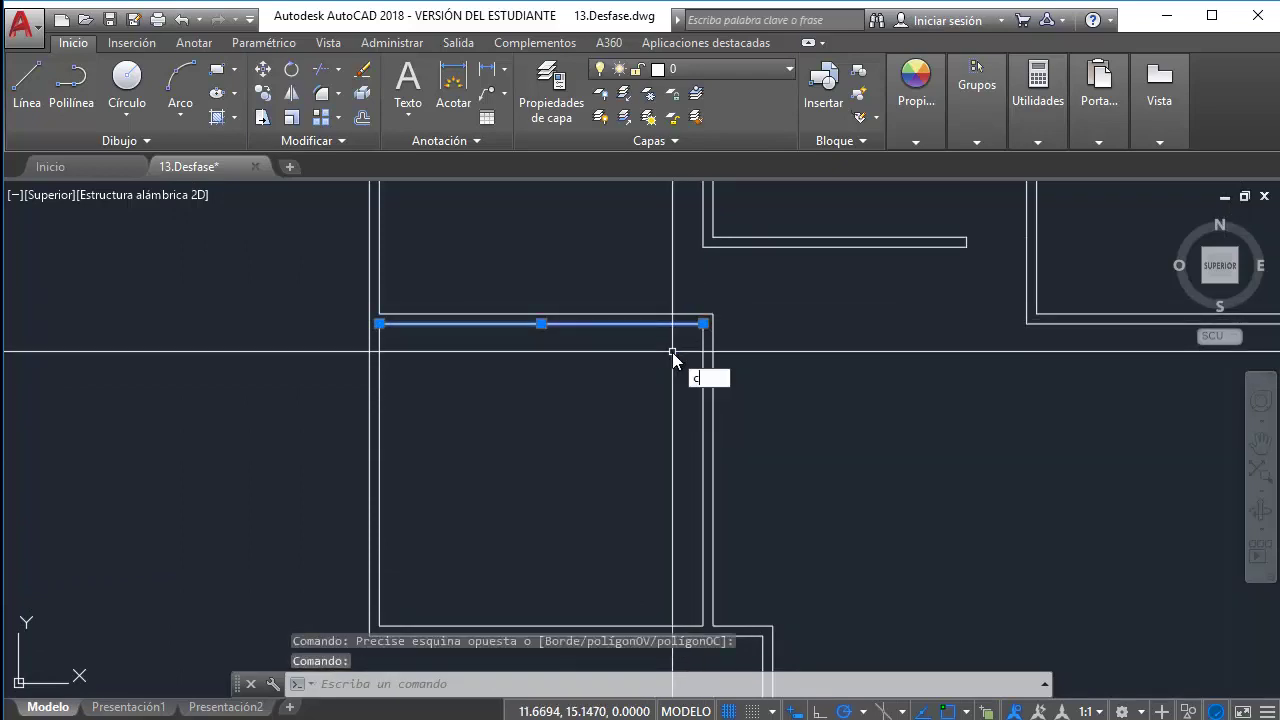
text(co)
key(Return)
scroll(672, 352, up, 2)
click(687, 335)
text(.9)
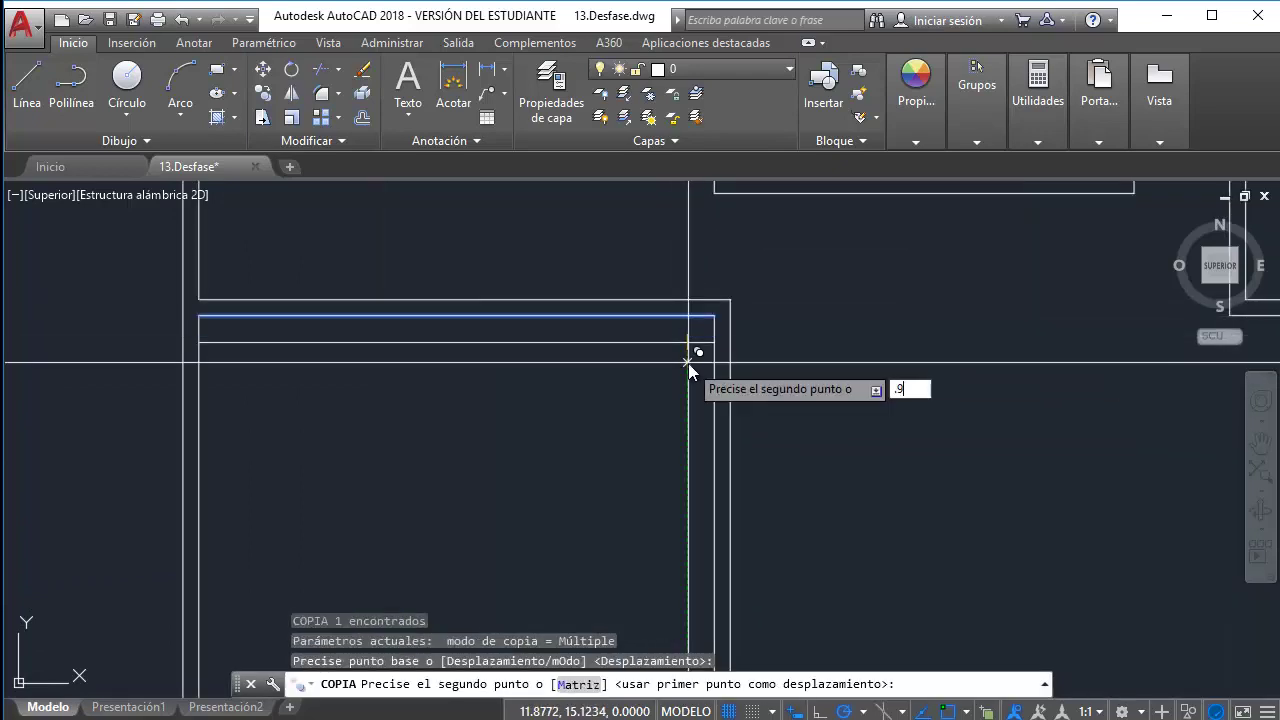
key(Return)
key(Escape)
Trim the crossed wall segments against the vertical wall line
click(688, 402)
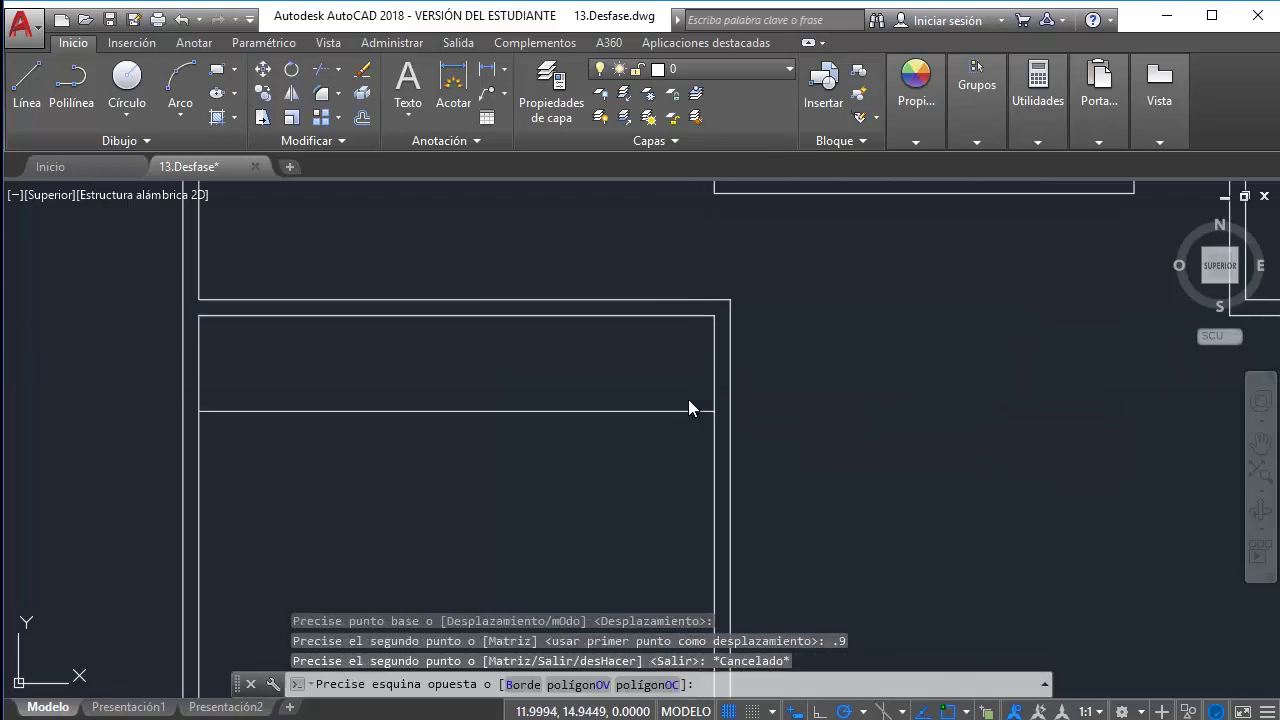
key(Escape)
click(748, 395)
click(716, 408)
text(al)
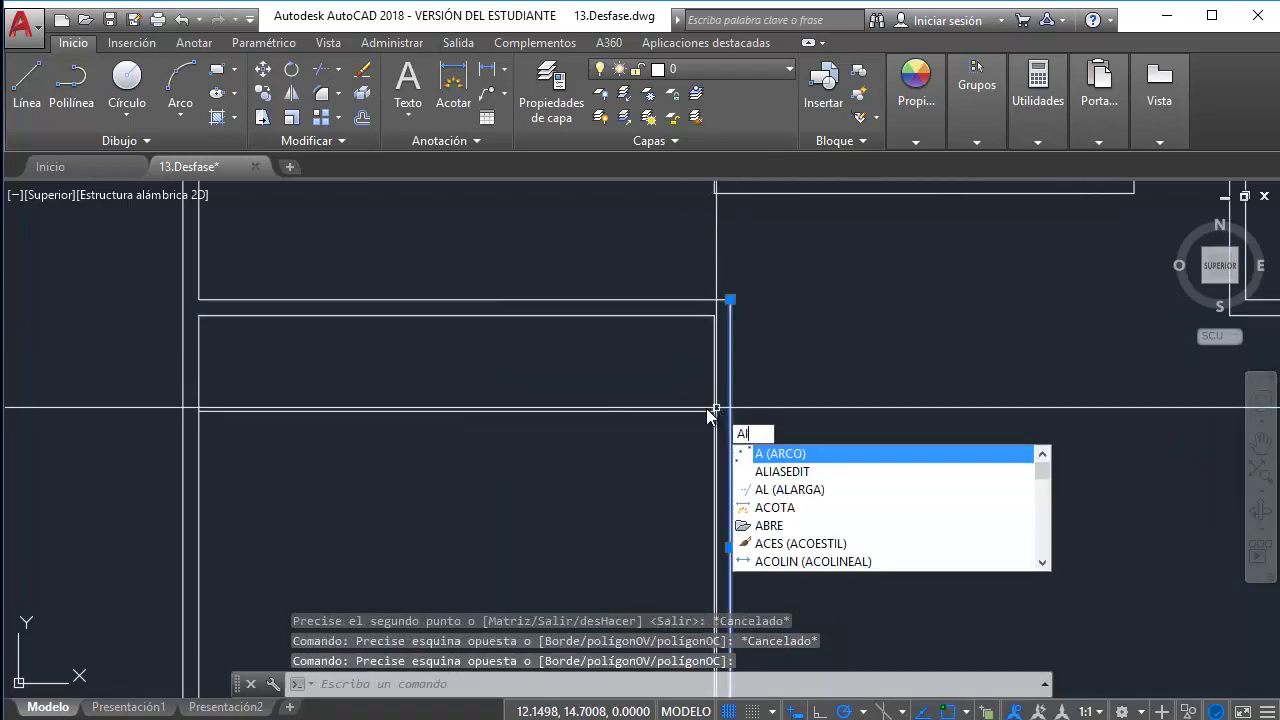
key(Return)
key(Escape)
scroll(738, 397, up, 10)
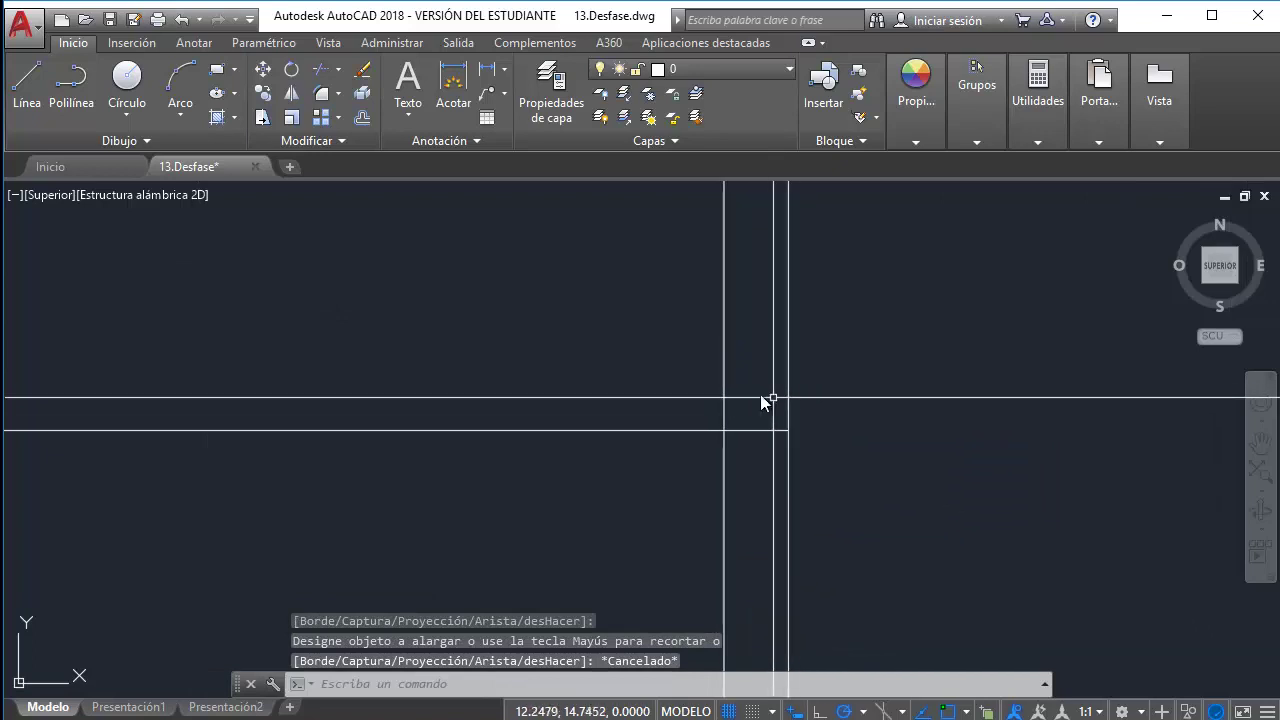
click(695, 402)
text(re)
key(Return)
click(688, 382)
click(633, 488)
key(Escape)
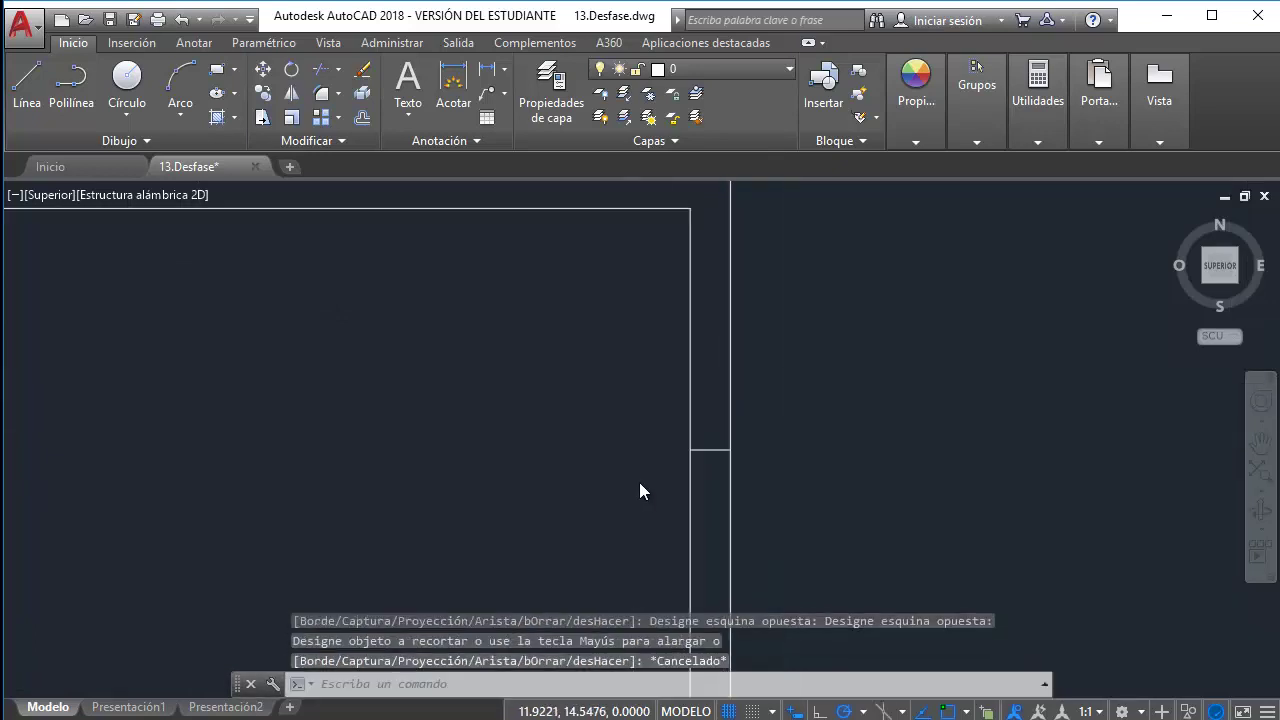
Select the top horizontal wall line and try grip-stretching its end
scroll(700, 423, down, 3)
click(686, 463)
key(Escape)
click(663, 323)
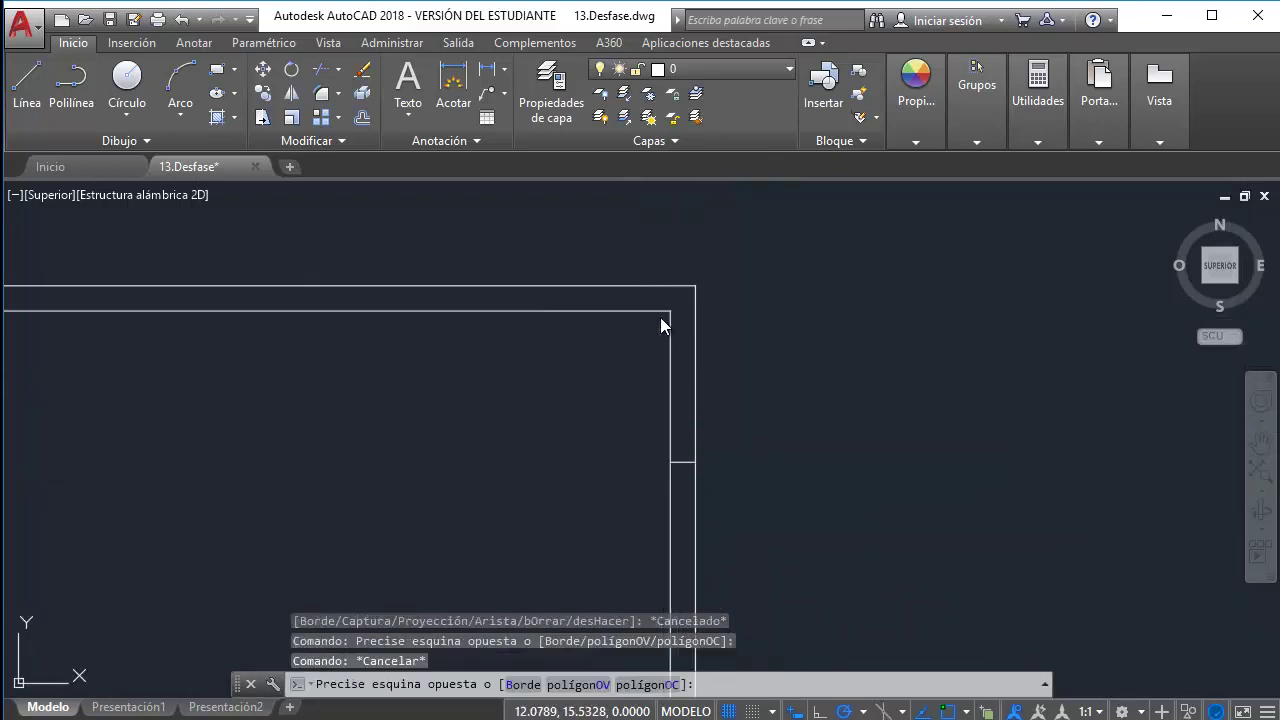
click(674, 309)
click(690, 311)
key(Escape)
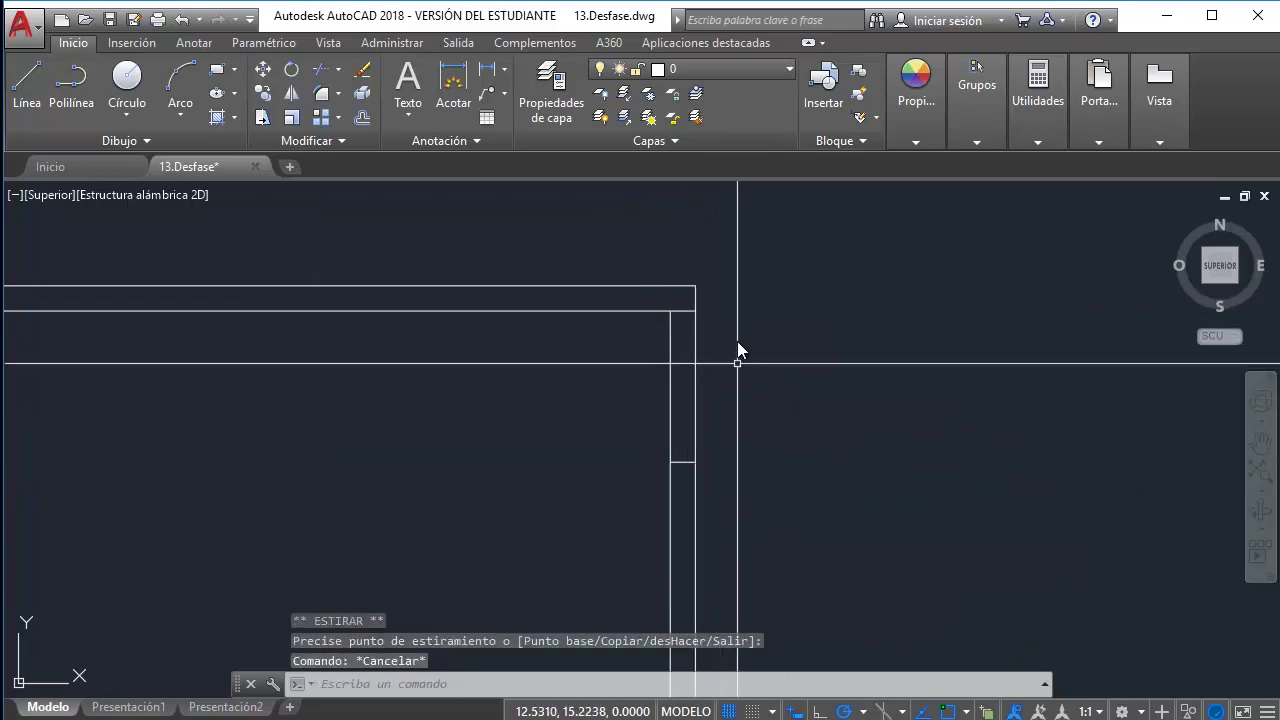
Trim away the overlapping corner segments using a crossing selection of both wall pairs
click(722, 265)
click(617, 486)
text(tr)
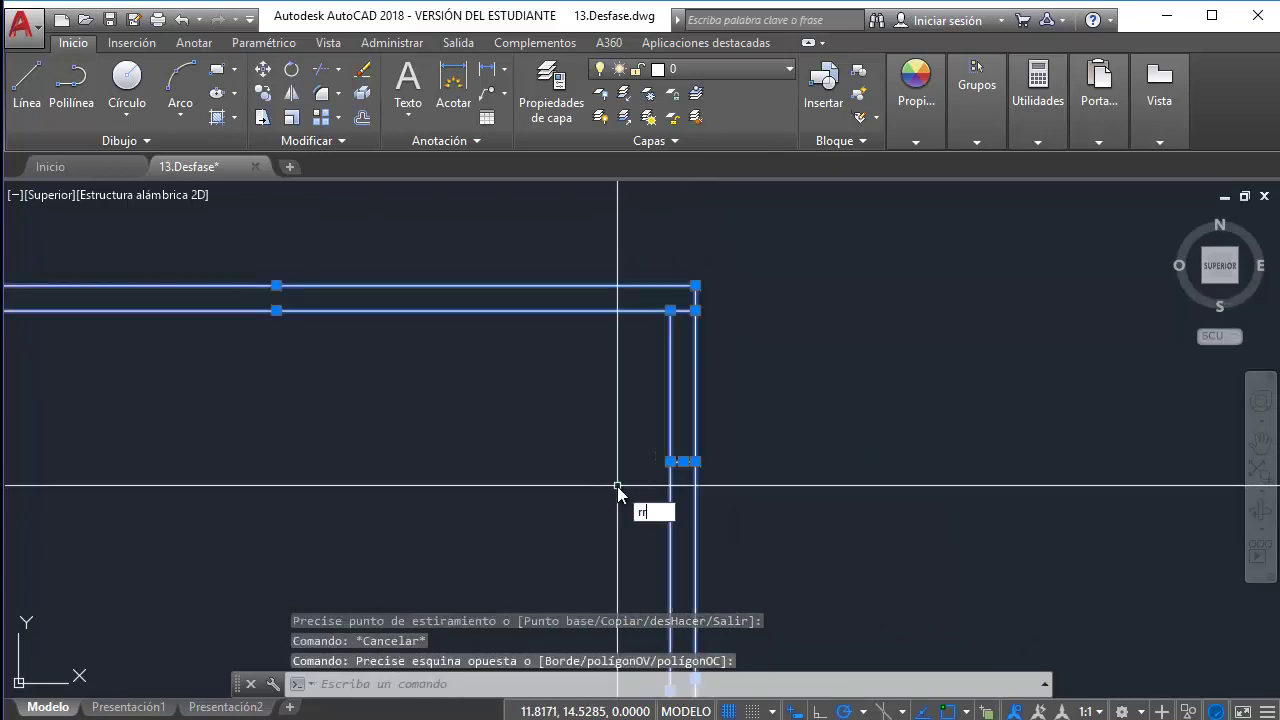
key(Return)
click(766, 340)
click(655, 357)
key(Escape)
scroll(660, 385, down, 5)
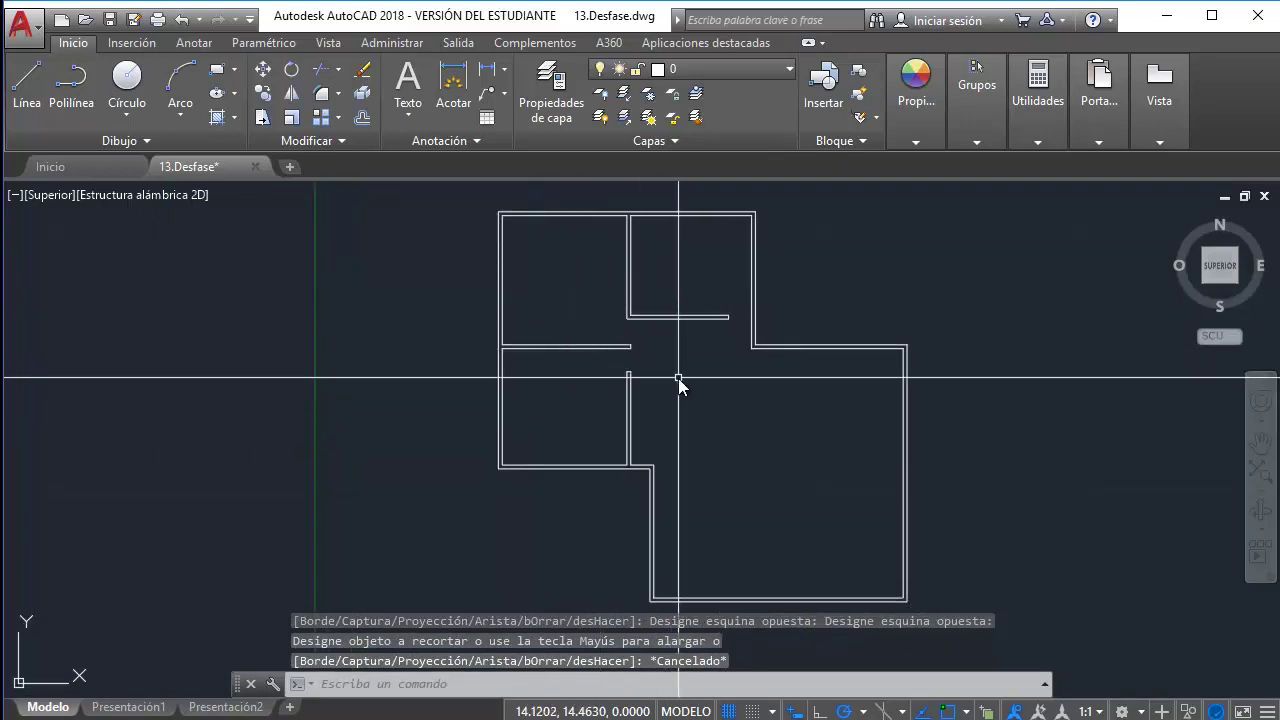
Pan and zoom around the finished plan, then start Polilínea from the Dibujo panel
middle_drag(677, 380, 464, 348)
scroll(464, 348, down, 2)
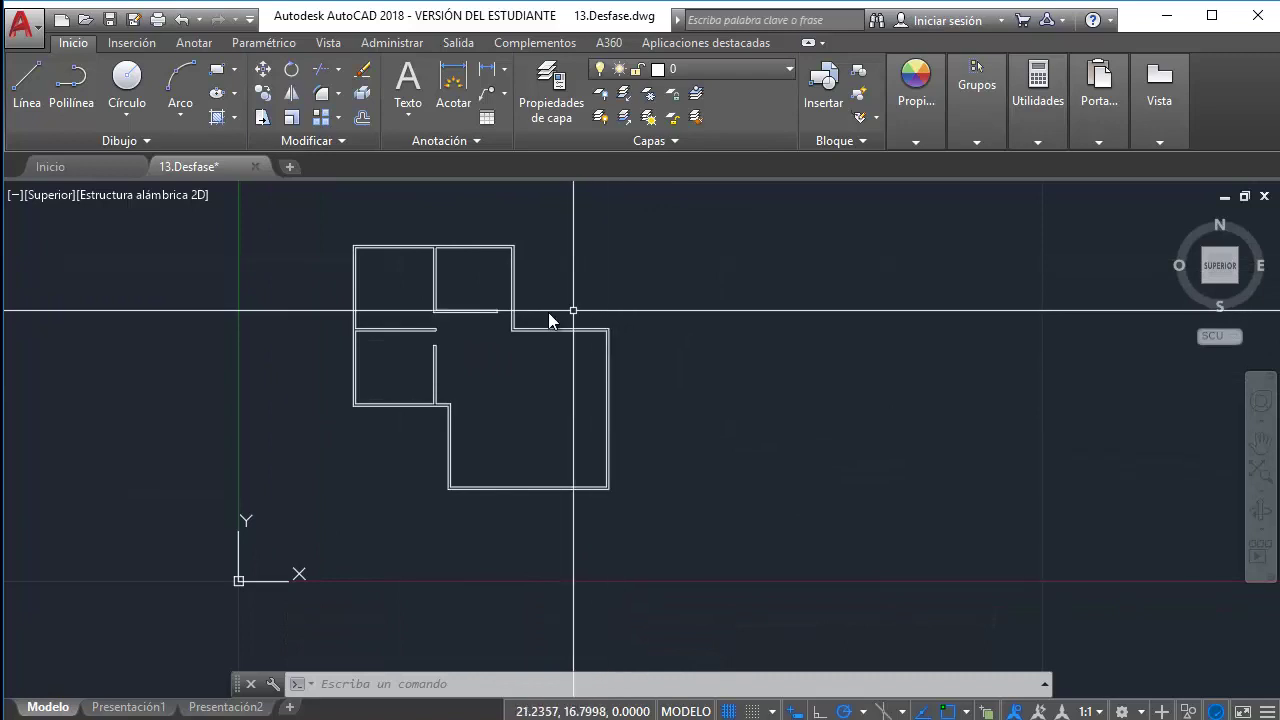
scroll(515, 322, up, 2)
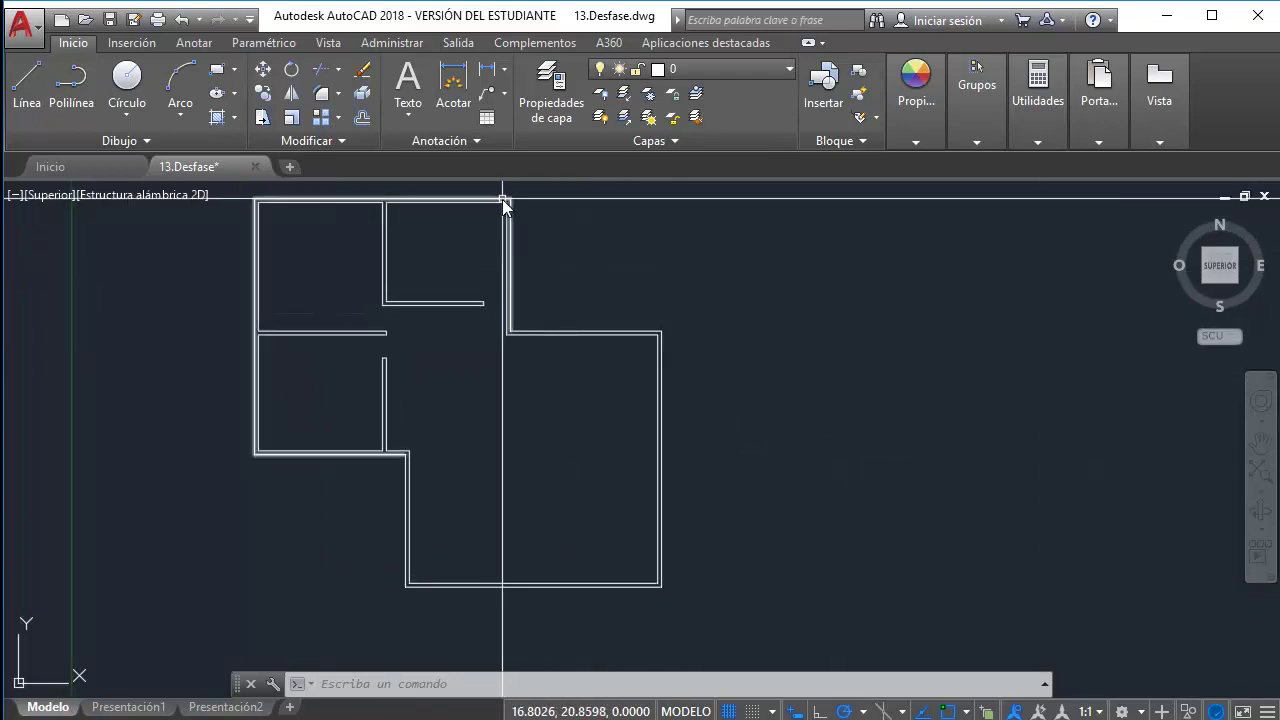
scroll(507, 300, up, 4)
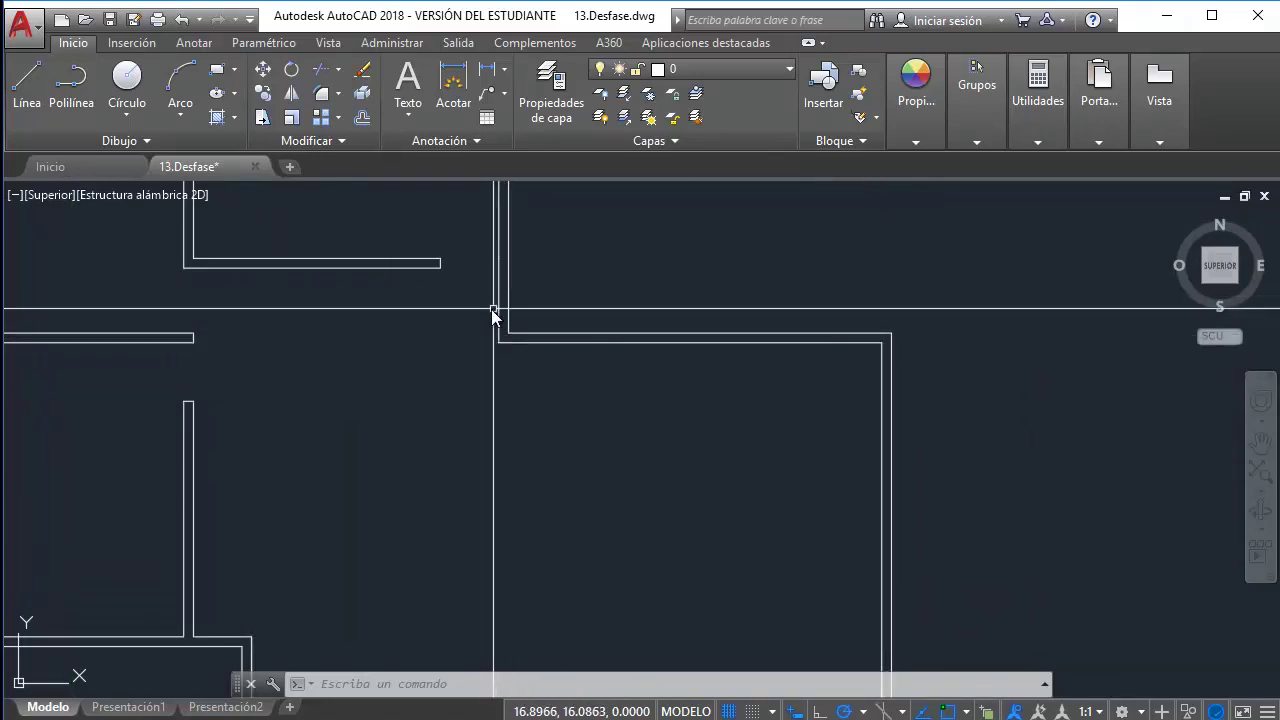
scroll(505, 330, down, 4)
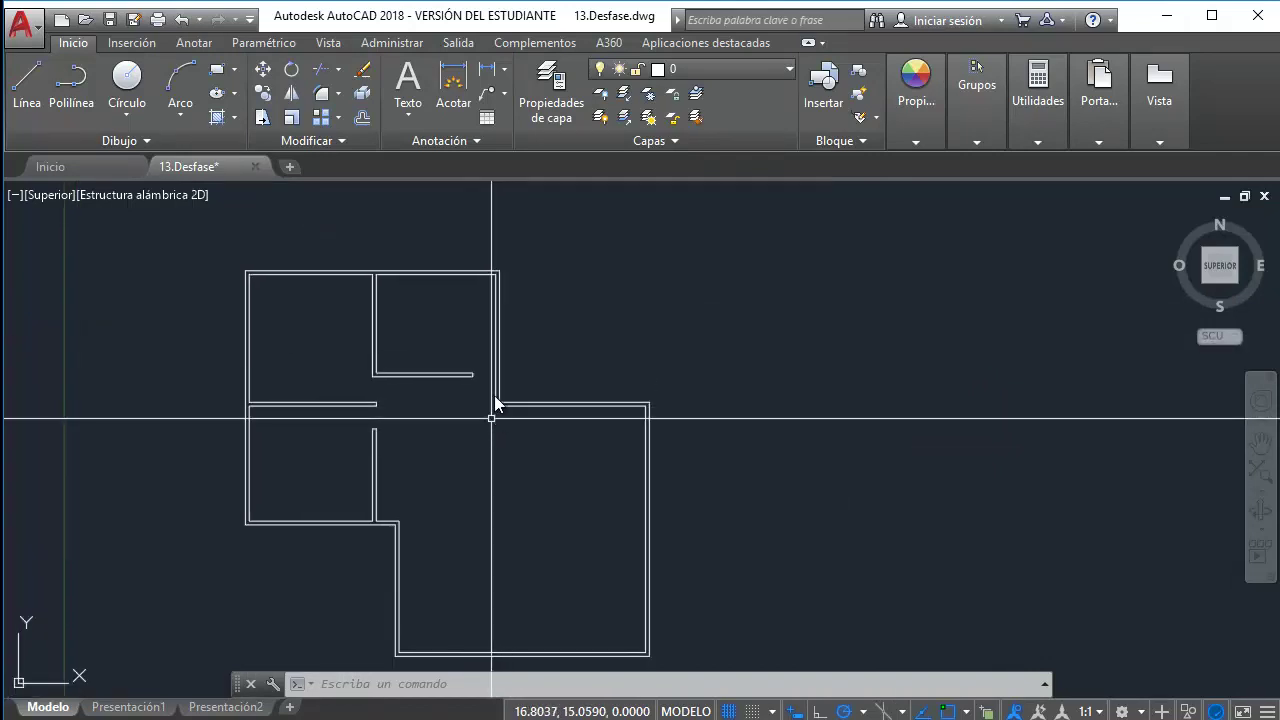
click(71, 80)
Draw the outline's upper stepped corners beside the plan, undoing one slanted segment
middle_drag(700, 345, 587, 282)
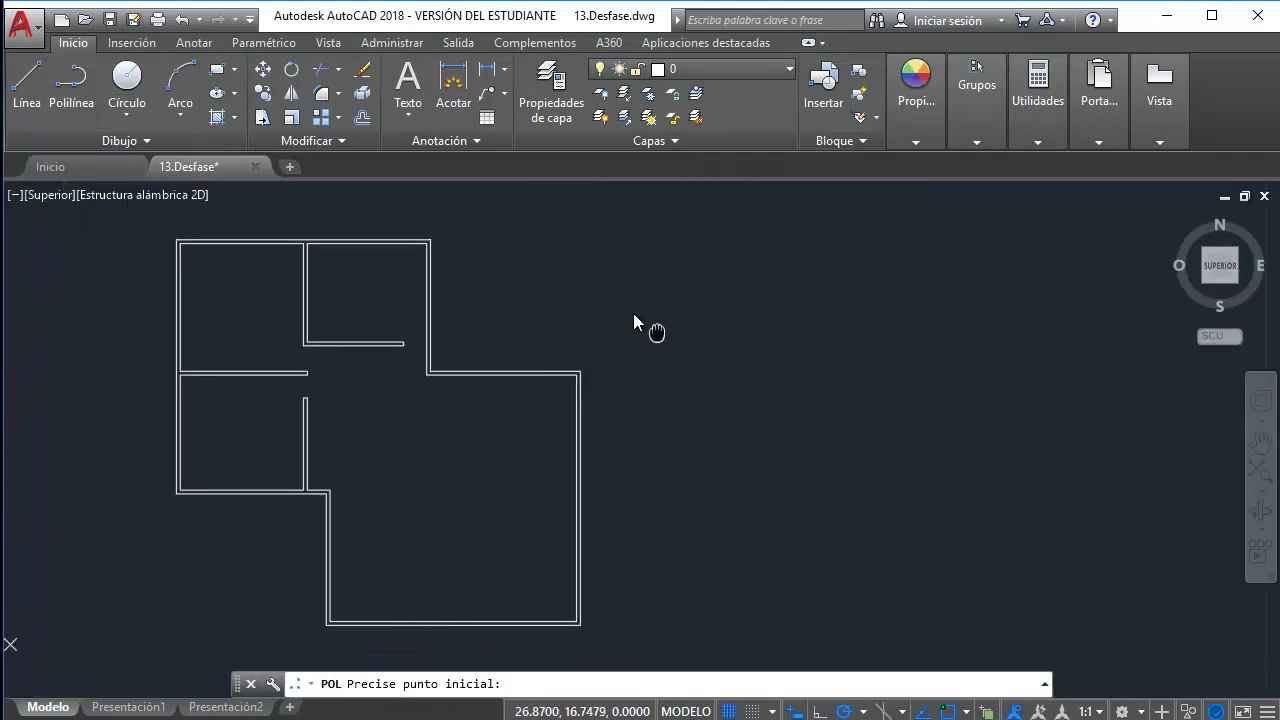
click(671, 229)
click(898, 229)
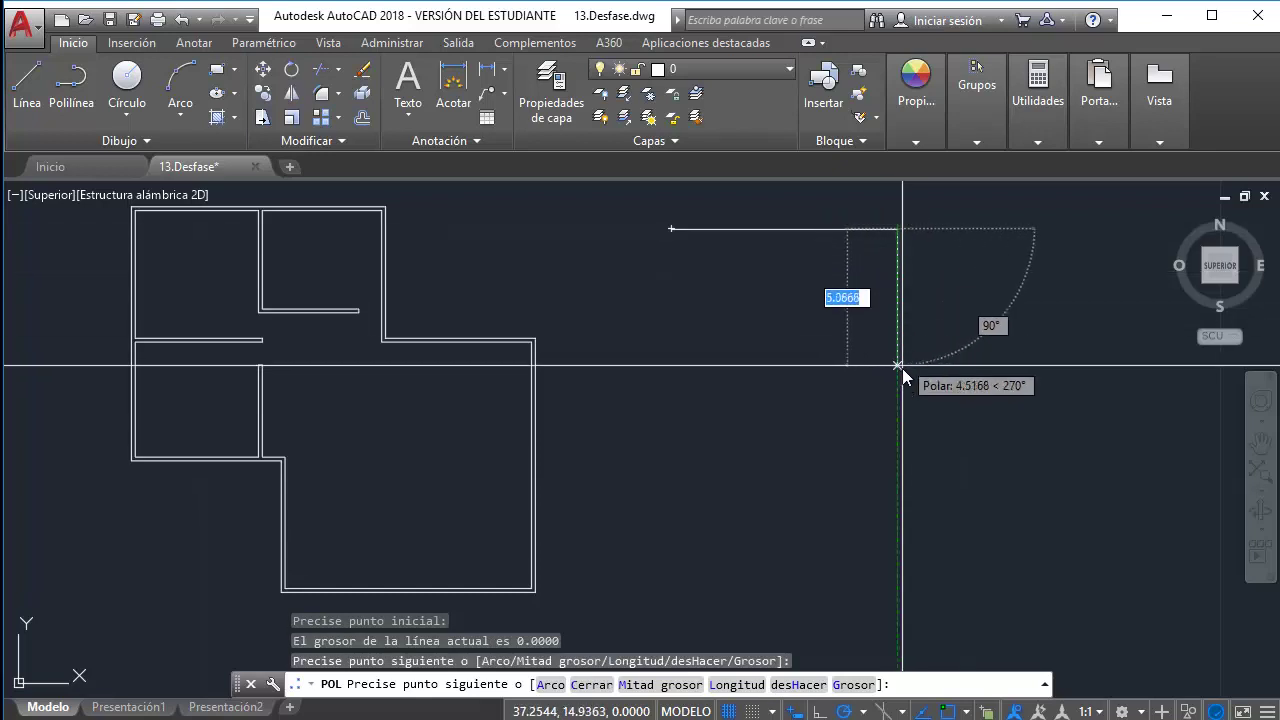
click(900, 368)
click(1060, 368)
middle_drag(1059, 492, 999, 436)
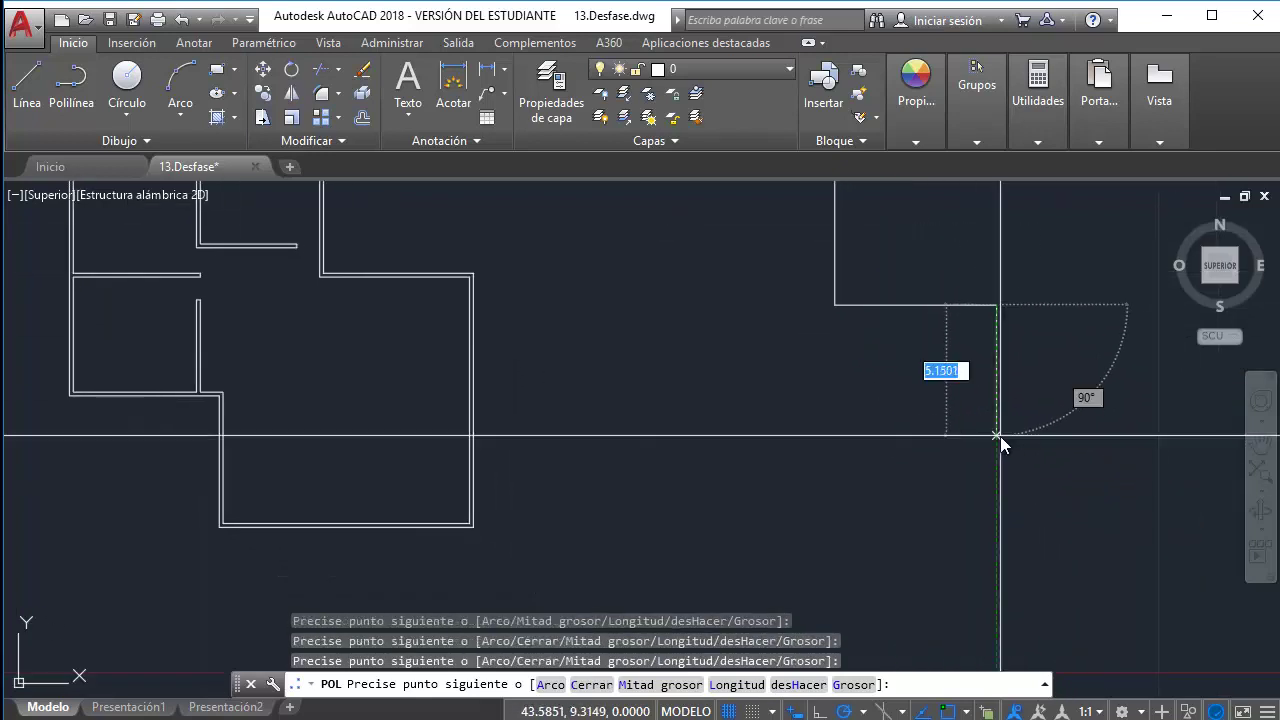
click(1007, 437)
key(ctrl+z)
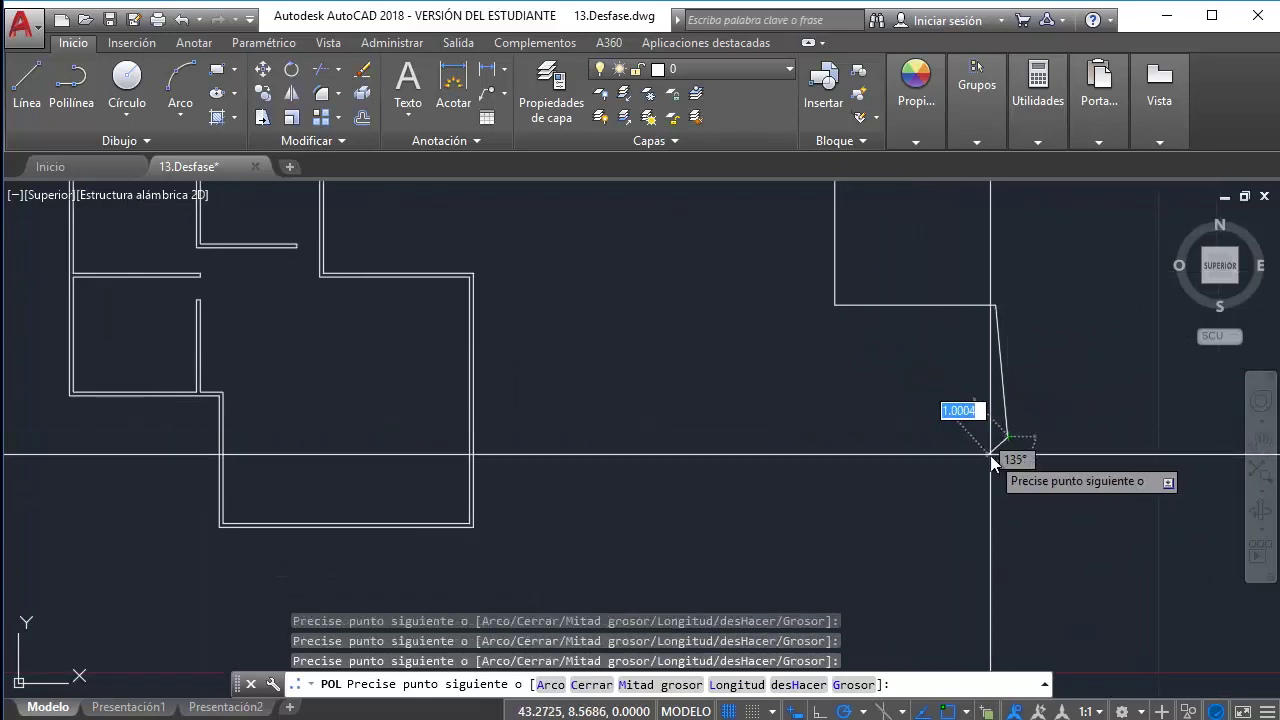
click(995, 437)
Continue the stepped straight sides down to the lower right corner
click(896, 439)
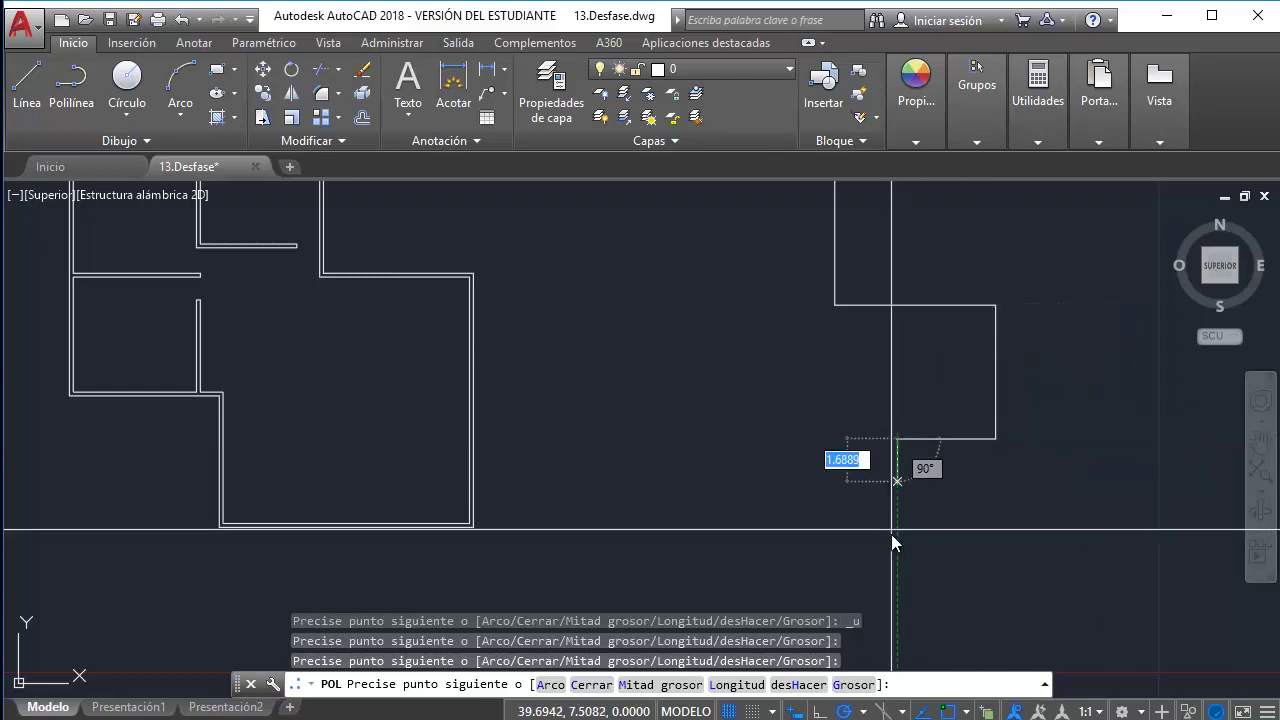
middle_drag(891, 534, 898, 415)
click(902, 414)
click(1110, 414)
scroll(1109, 485, down, 2)
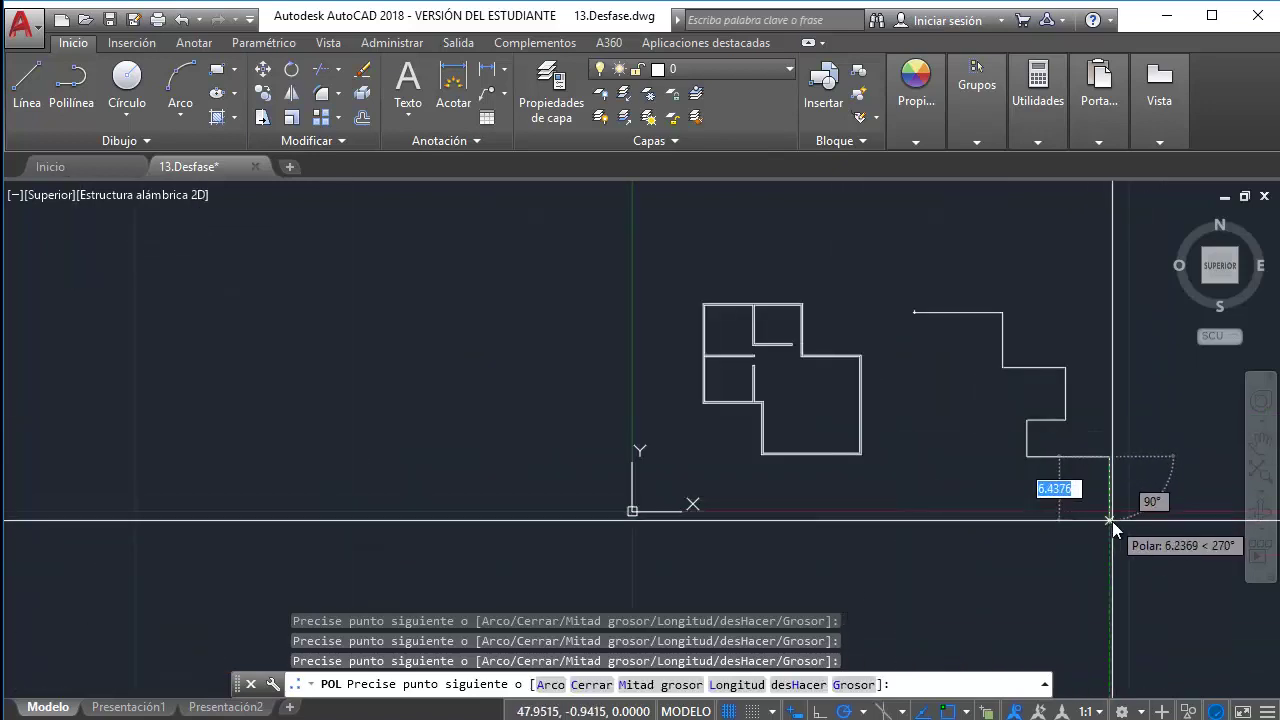
click(1109, 521)
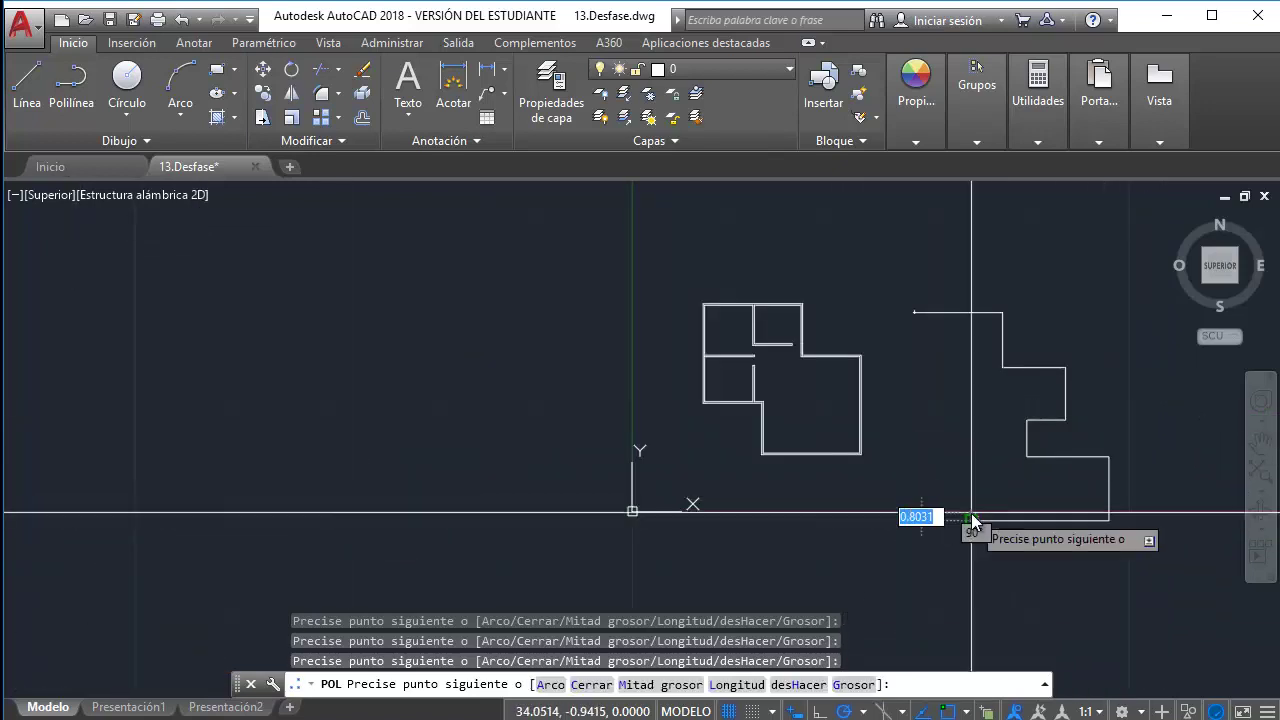
Close the left side with a large arc back to the start point and finish the polyline
text(a)
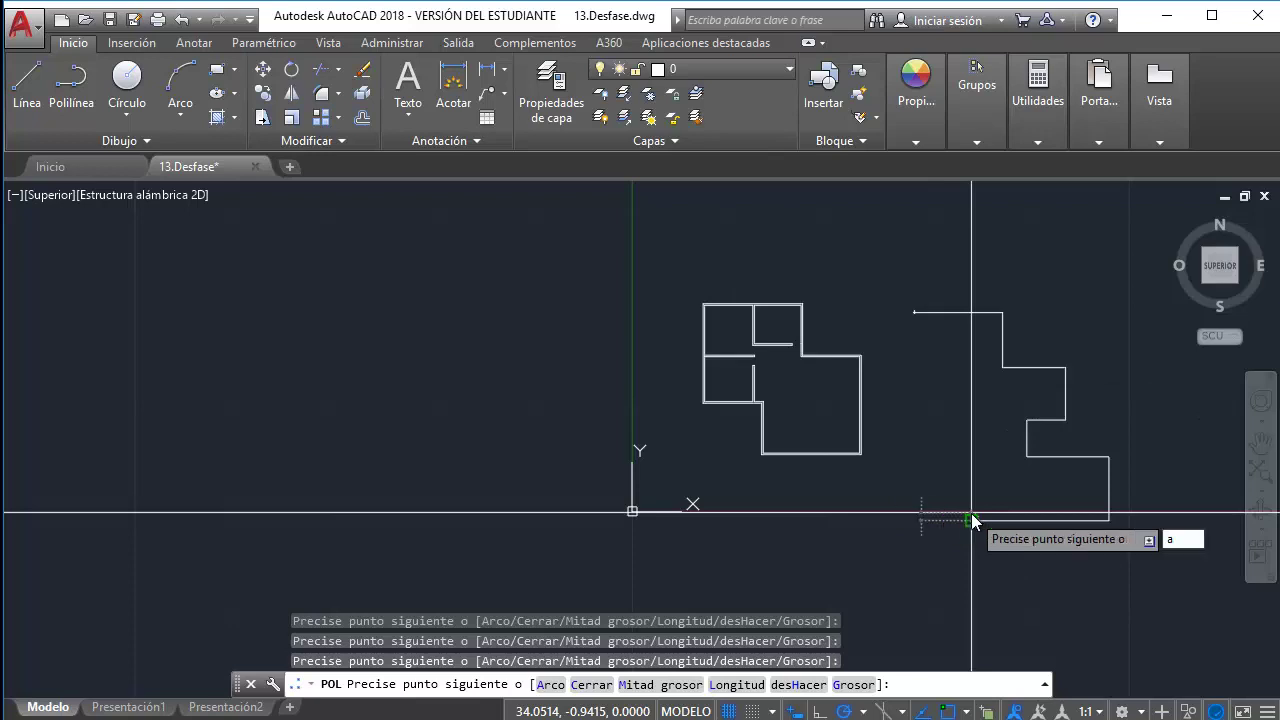
key(Return)
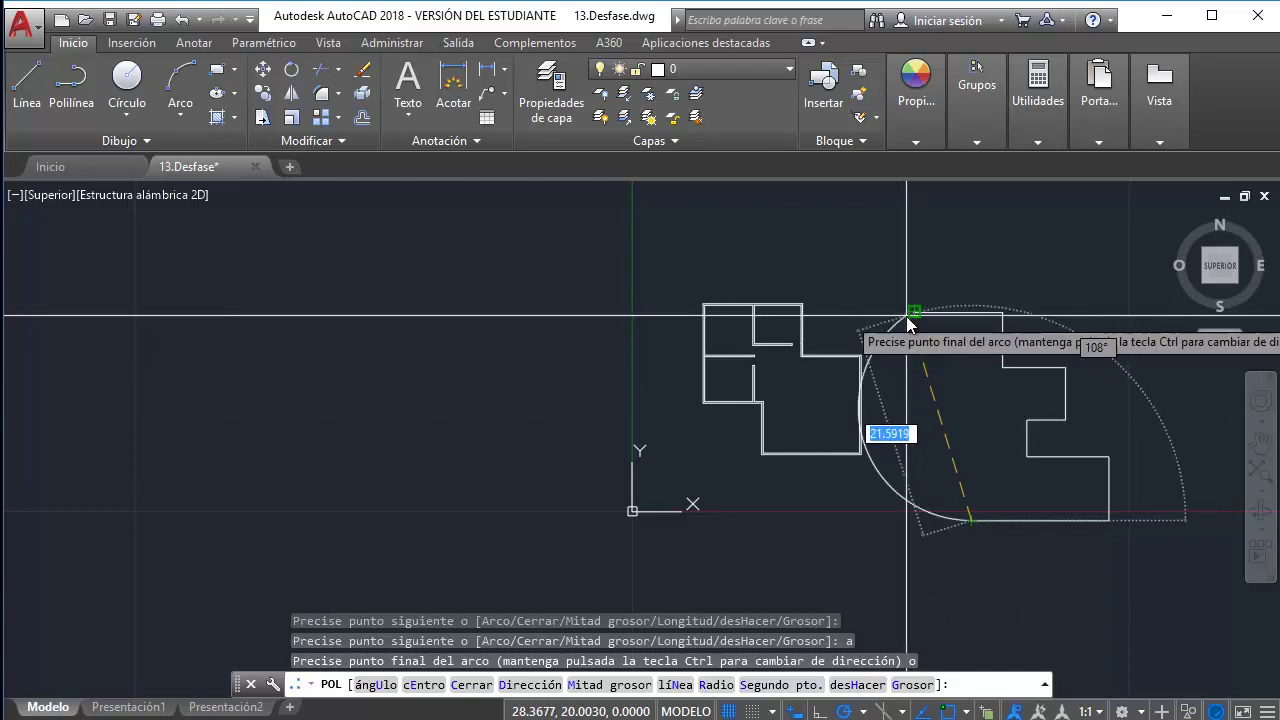
click(911, 316)
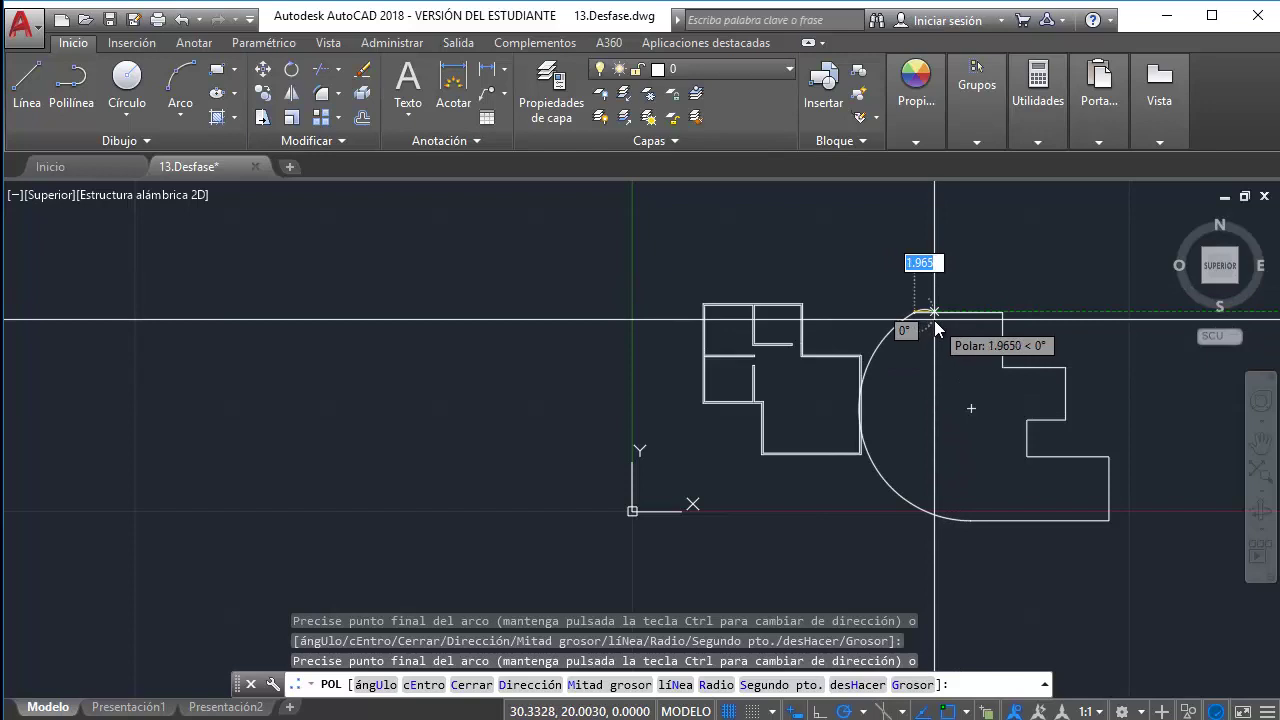
text(n)
key(Return)
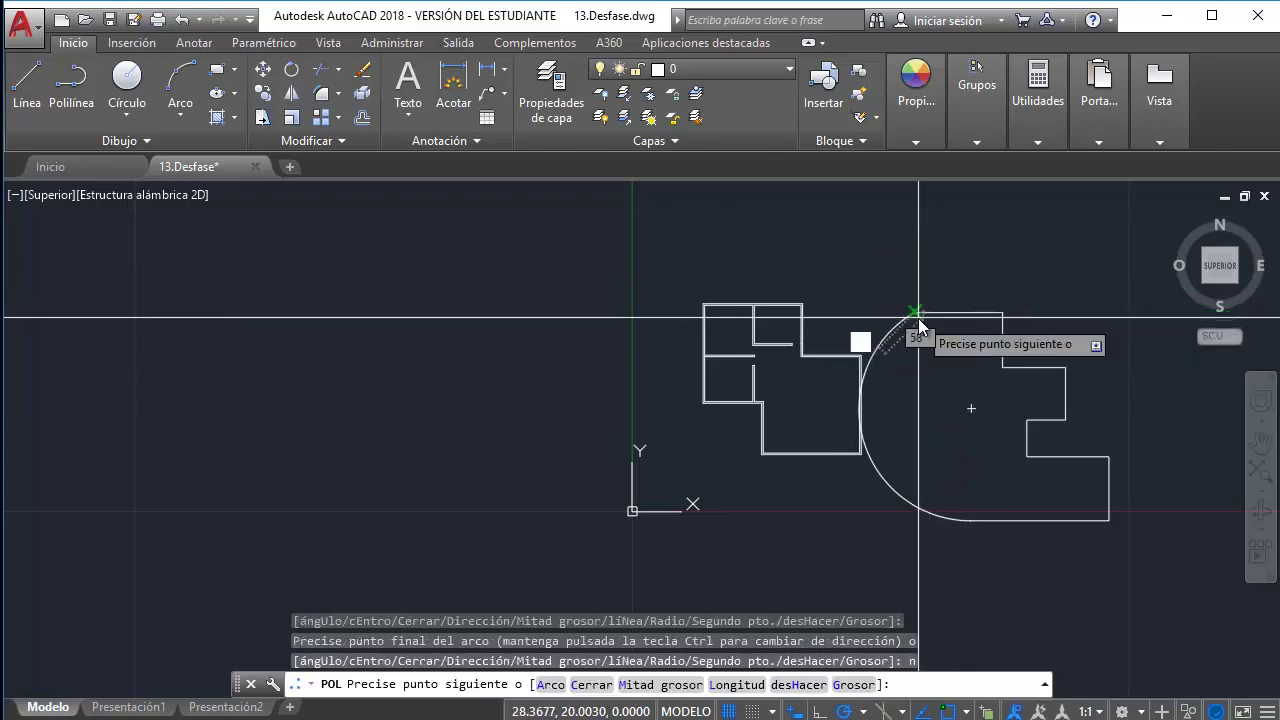
key(Return)
middle_drag(951, 300, 776, 290)
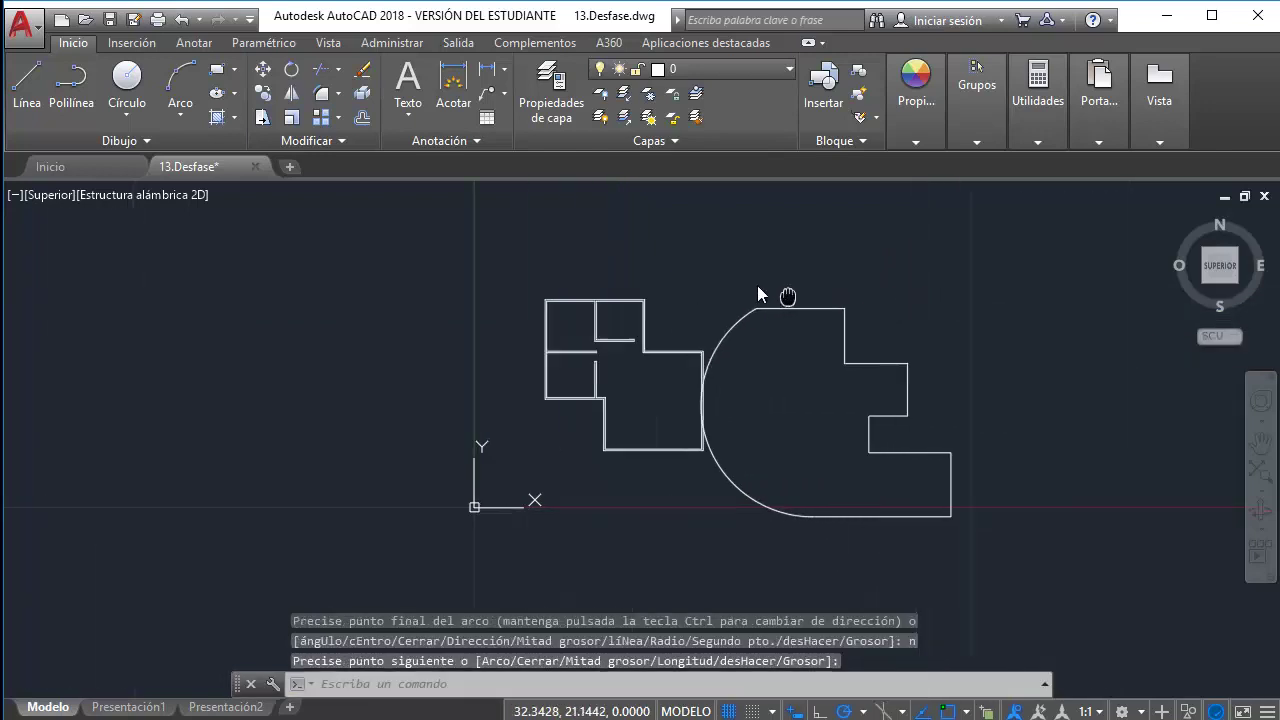
click(815, 267)
Move the curved outline slightly to the right with DESPLAZA
click(754, 366)
middle_drag(754, 366, 683, 363)
text(m)
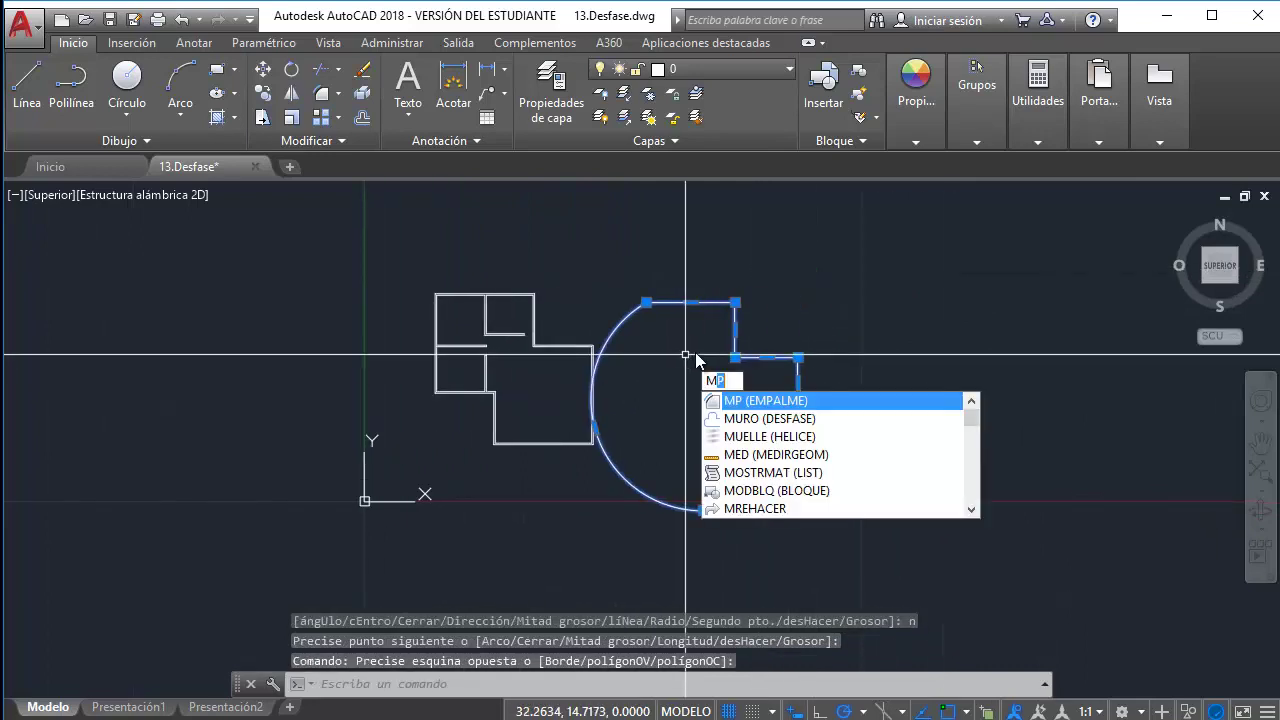
key(BackSpace)
text(d)
key(Return)
click(680, 349)
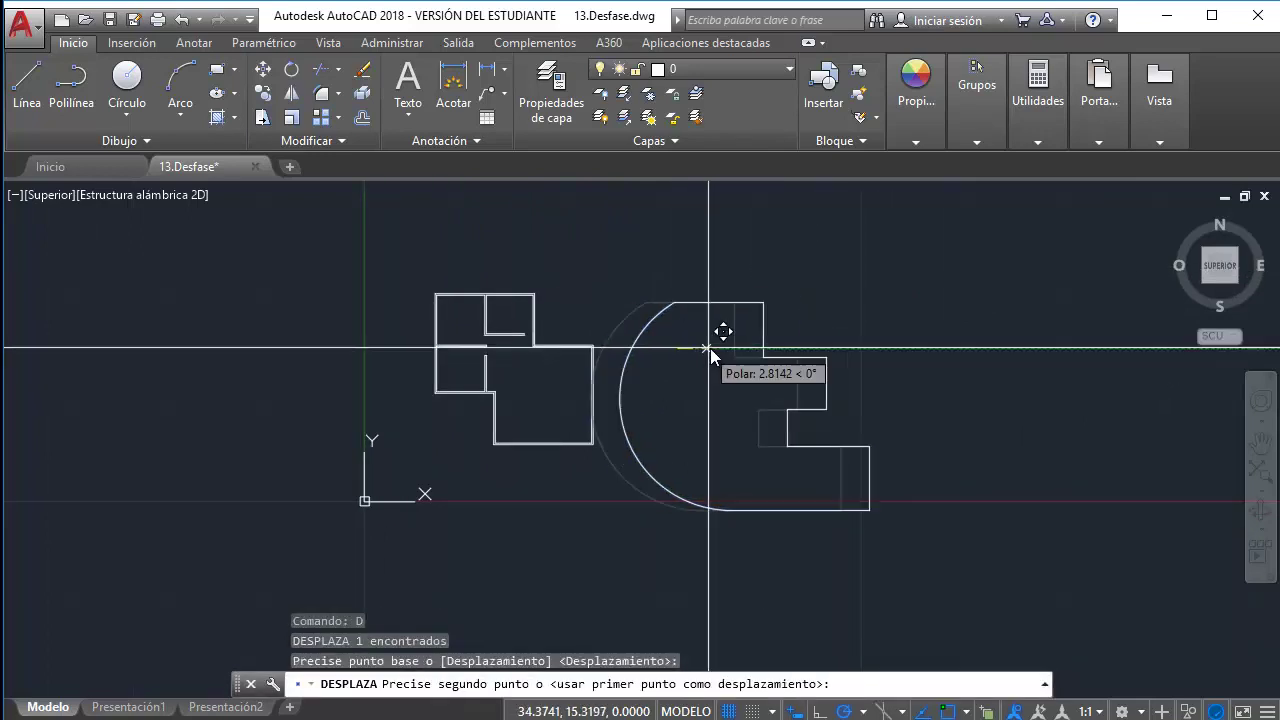
click(717, 349)
Start offsetting the curved outline, settle on a distance of 10, and pick it
click(777, 337)
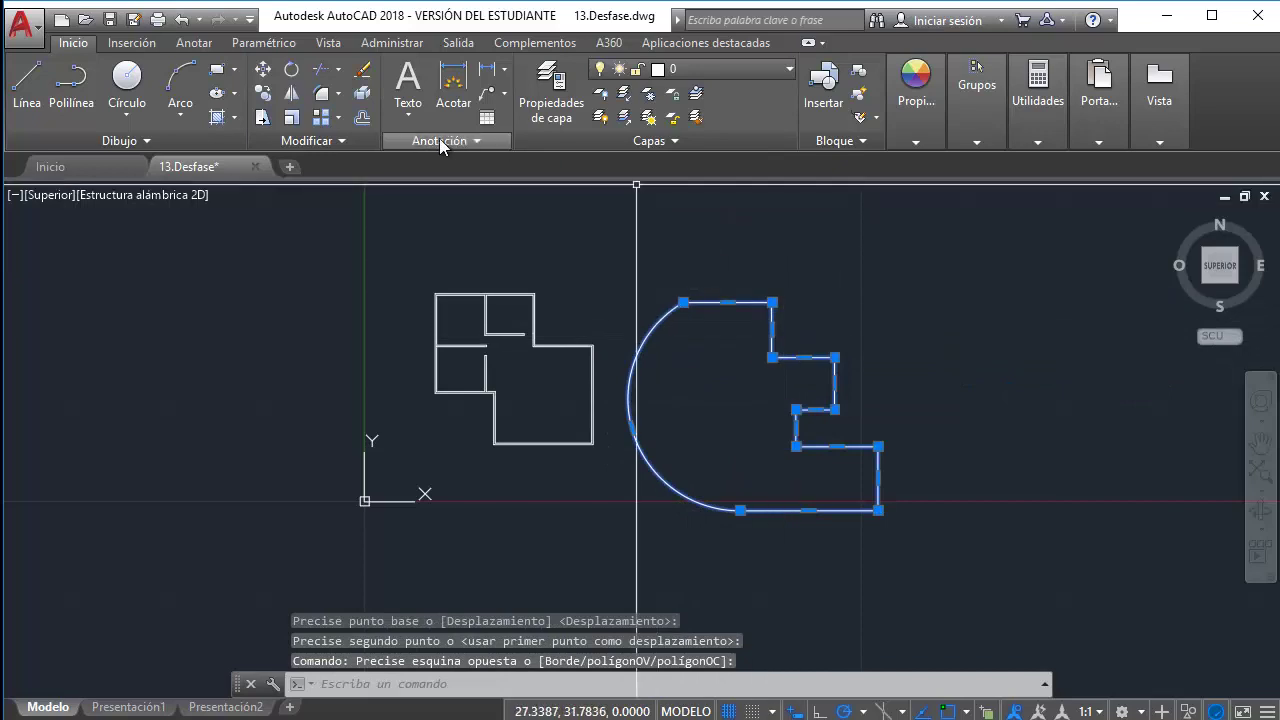
click(362, 117)
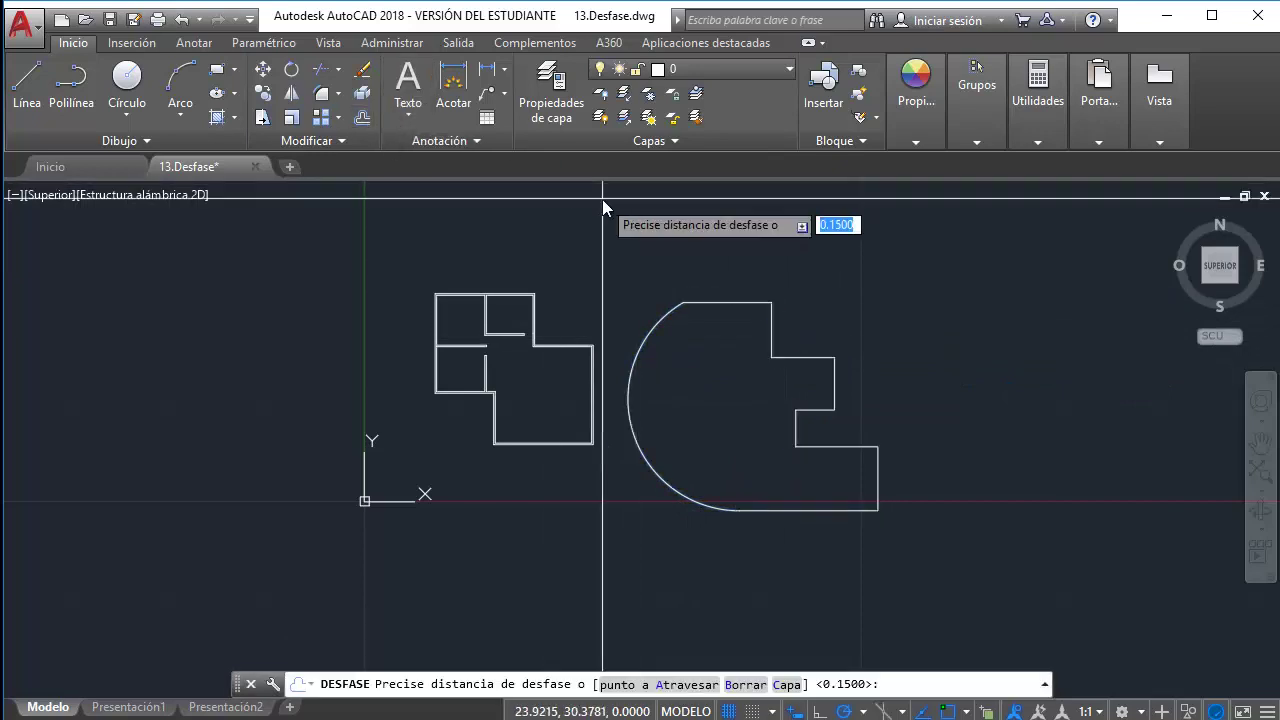
text(2)
key(Return)
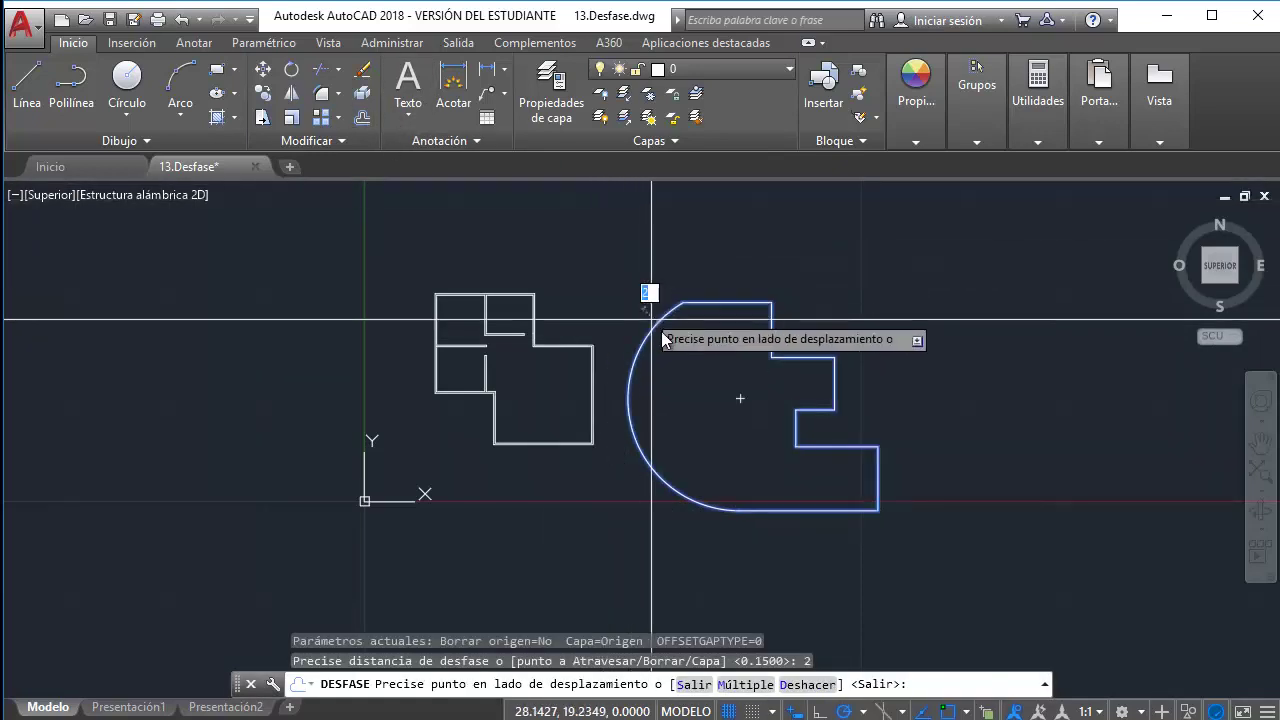
click(362, 117)
text(1)
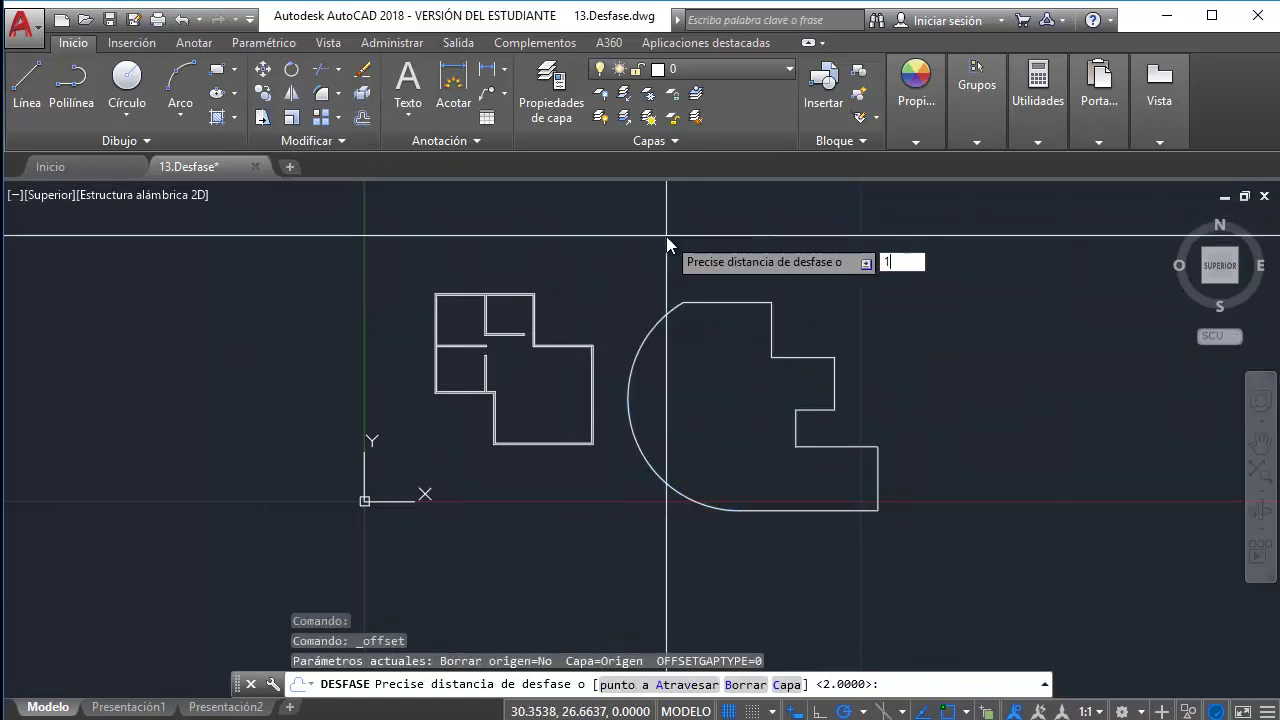
text(0)
key(Return)
click(704, 303)
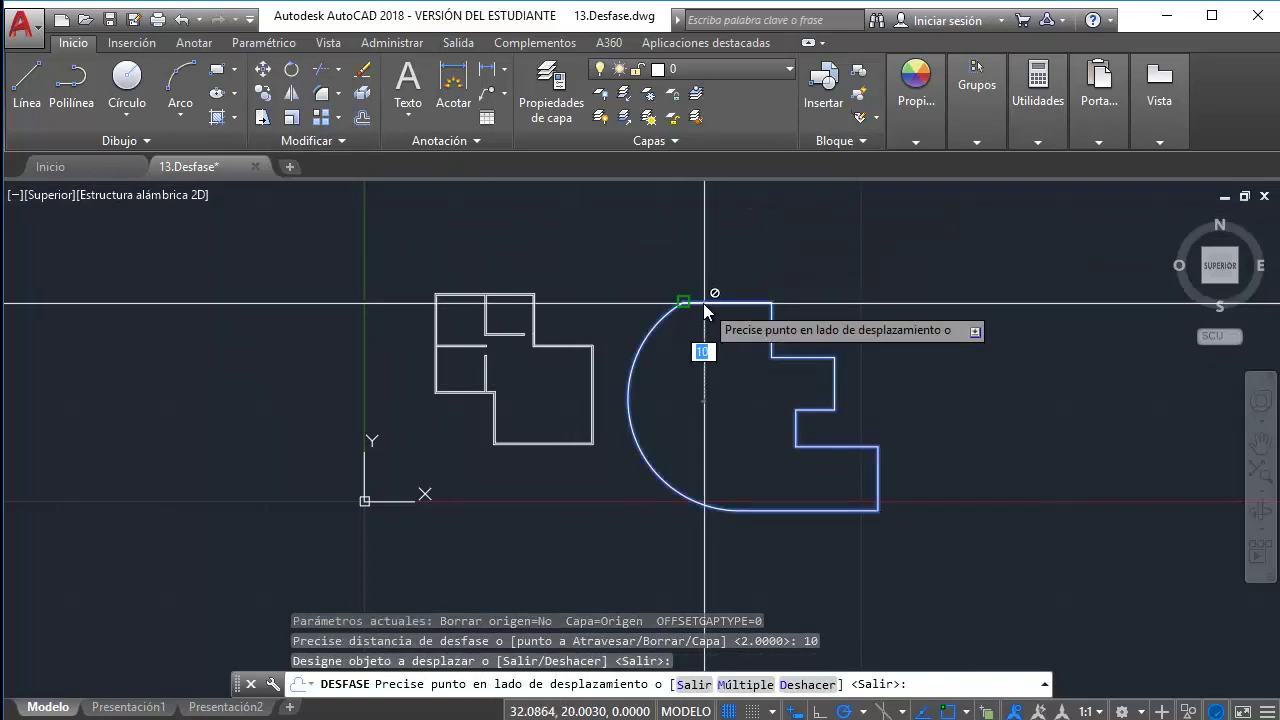
scroll(711, 387, up, 2)
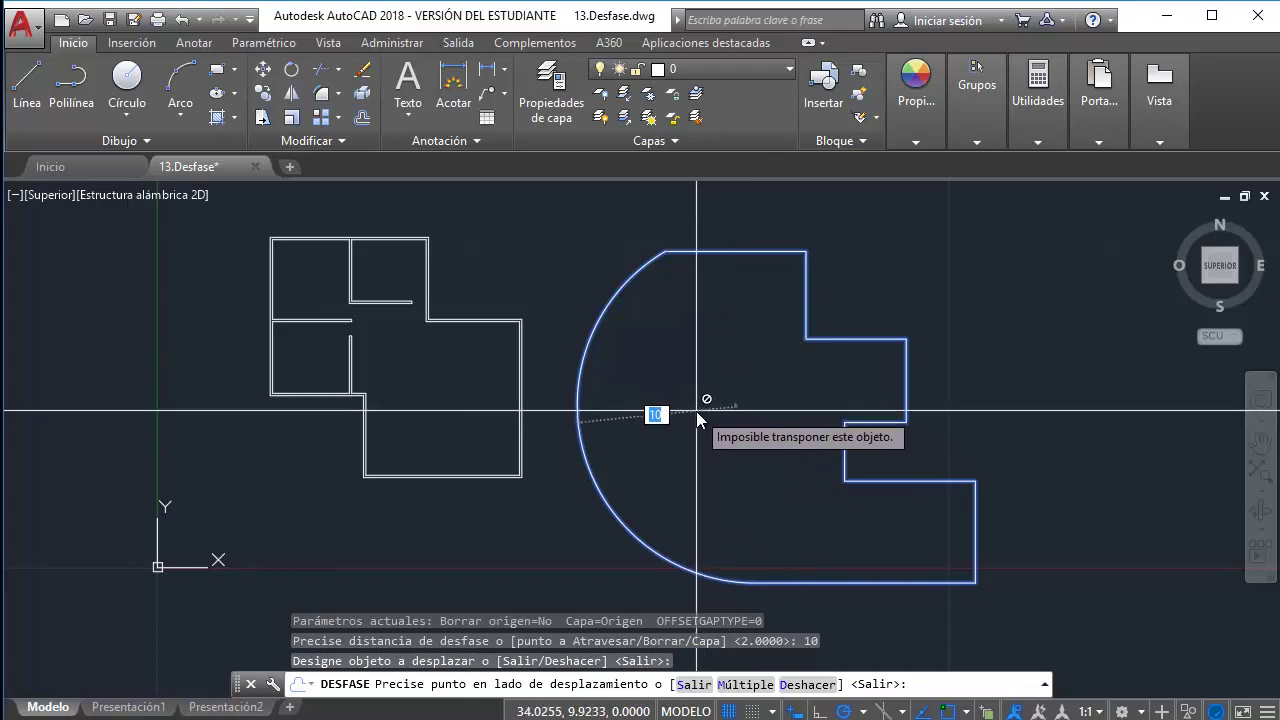
scroll(539, 322, down, 2)
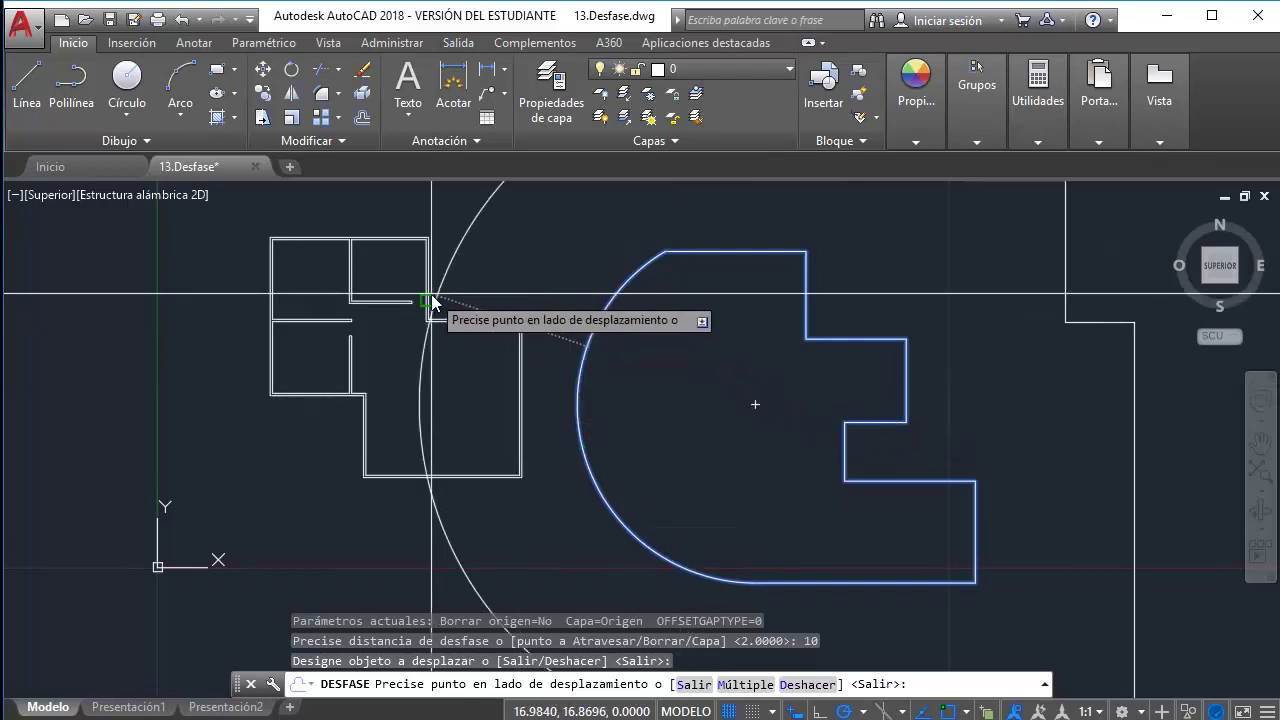
scroll(430, 295, down, 2)
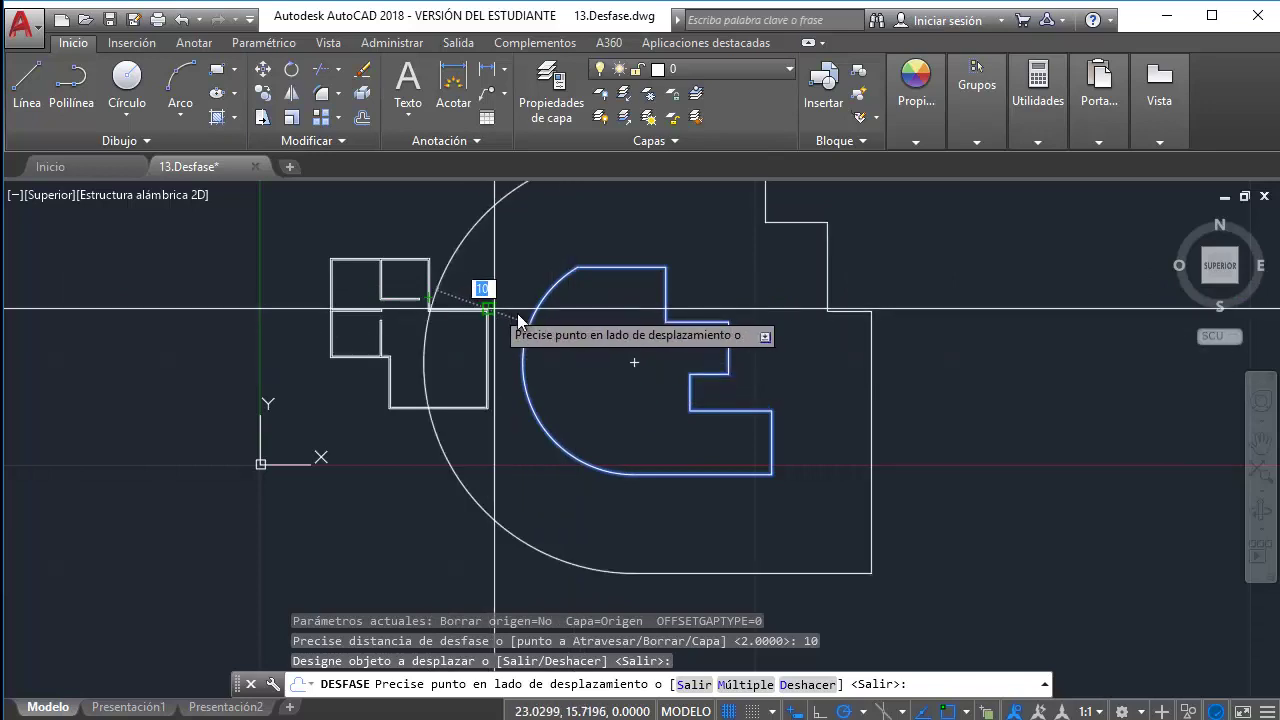
key(Return)
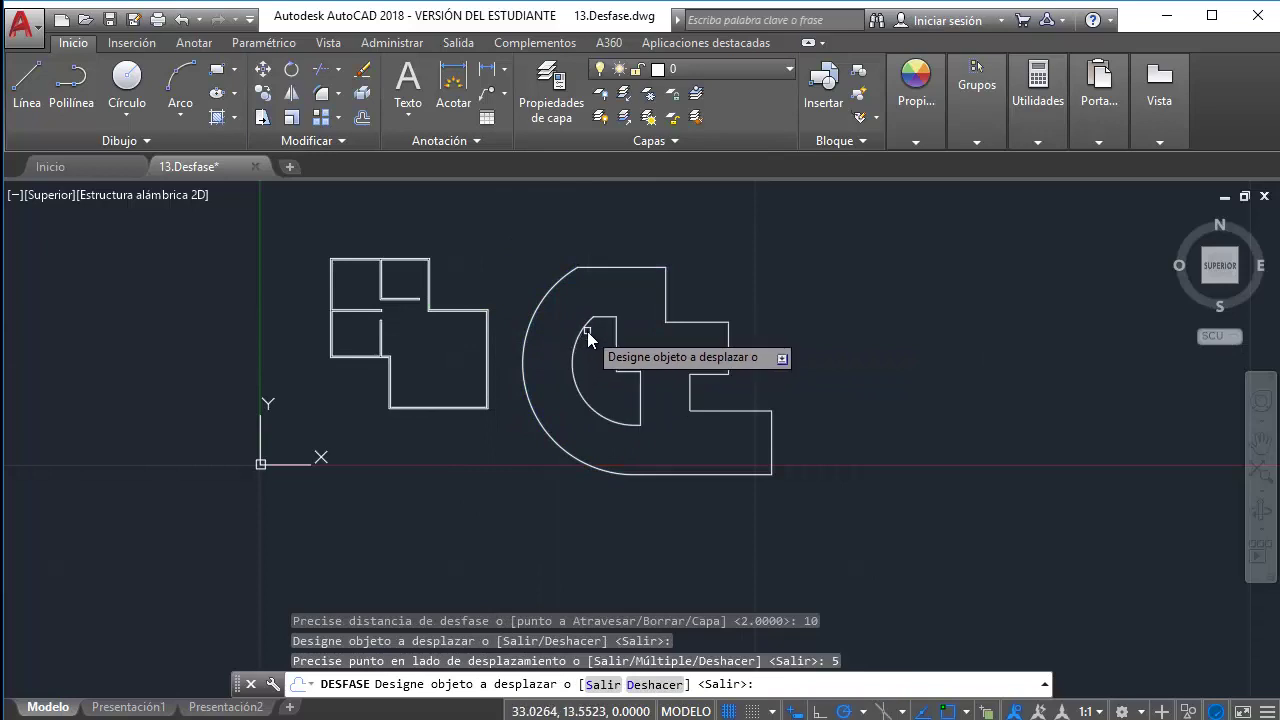
key(ctrl+z)
click(552, 290)
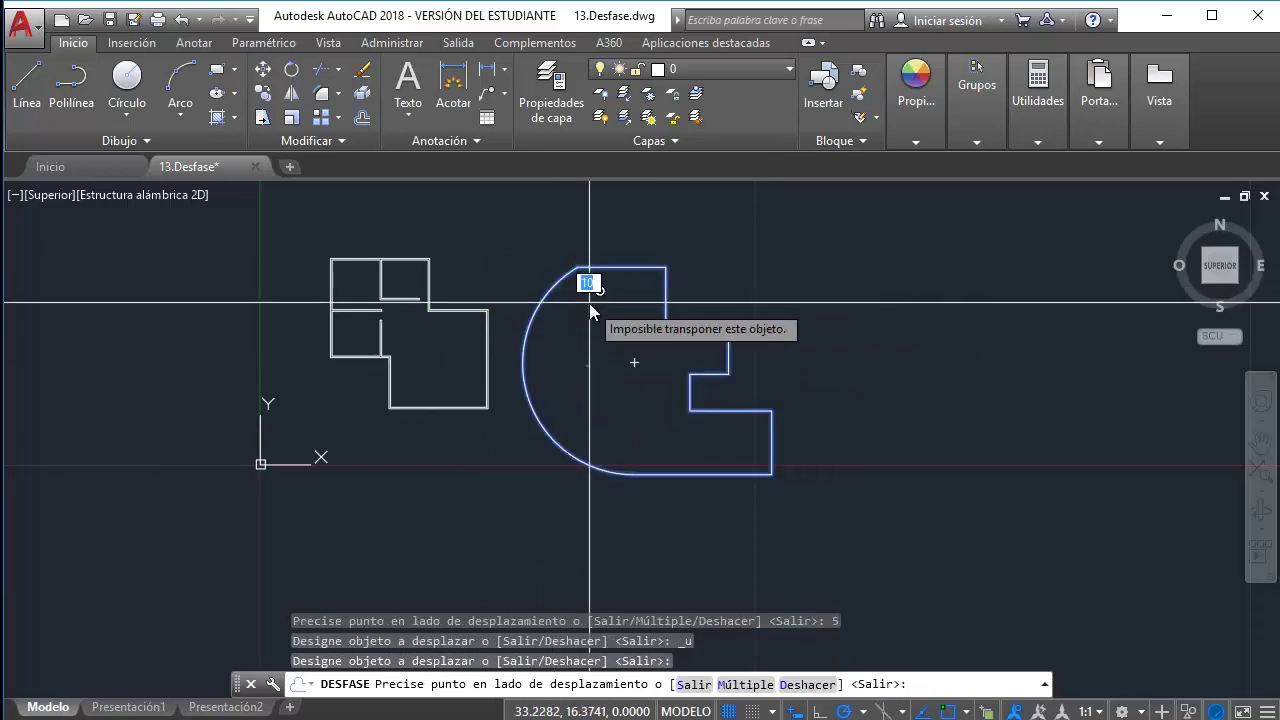
click(589, 303)
click(553, 286)
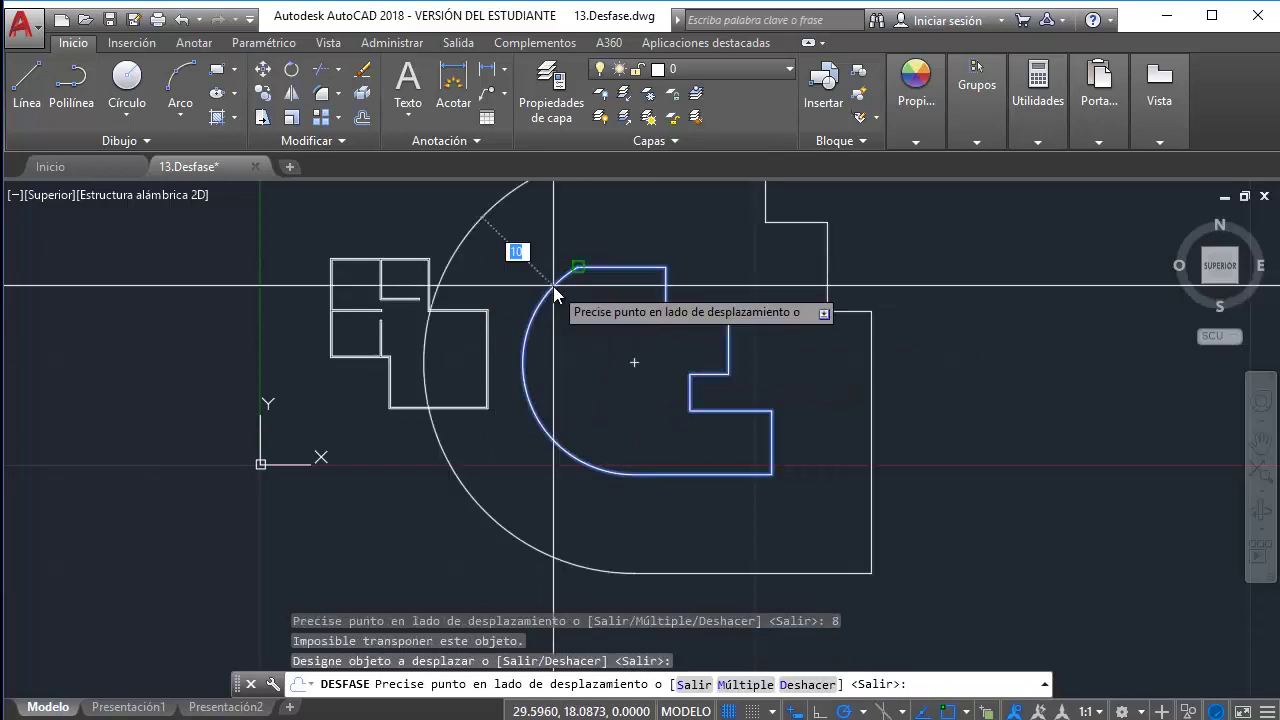
click(553, 286)
click(543, 287)
click(541, 290)
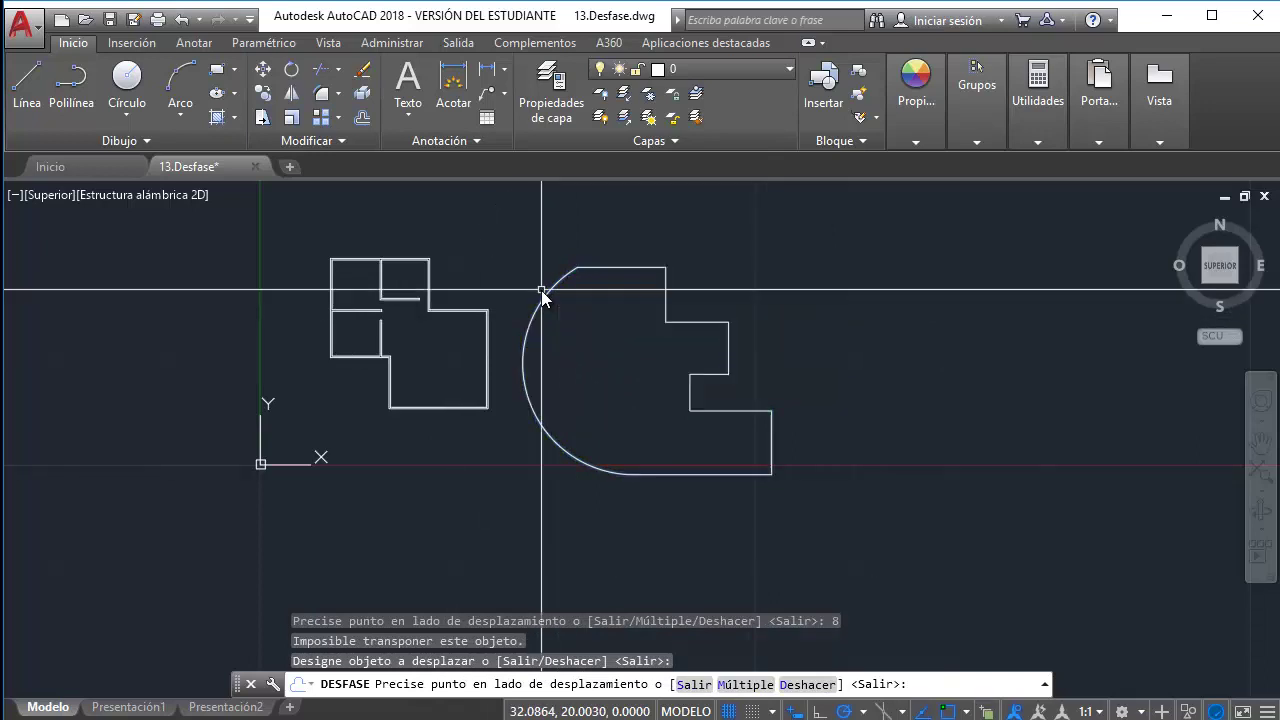
key(Escape)
key(Return)
Try a 7-unit offset of the curved outline, then cancel it
text(7)
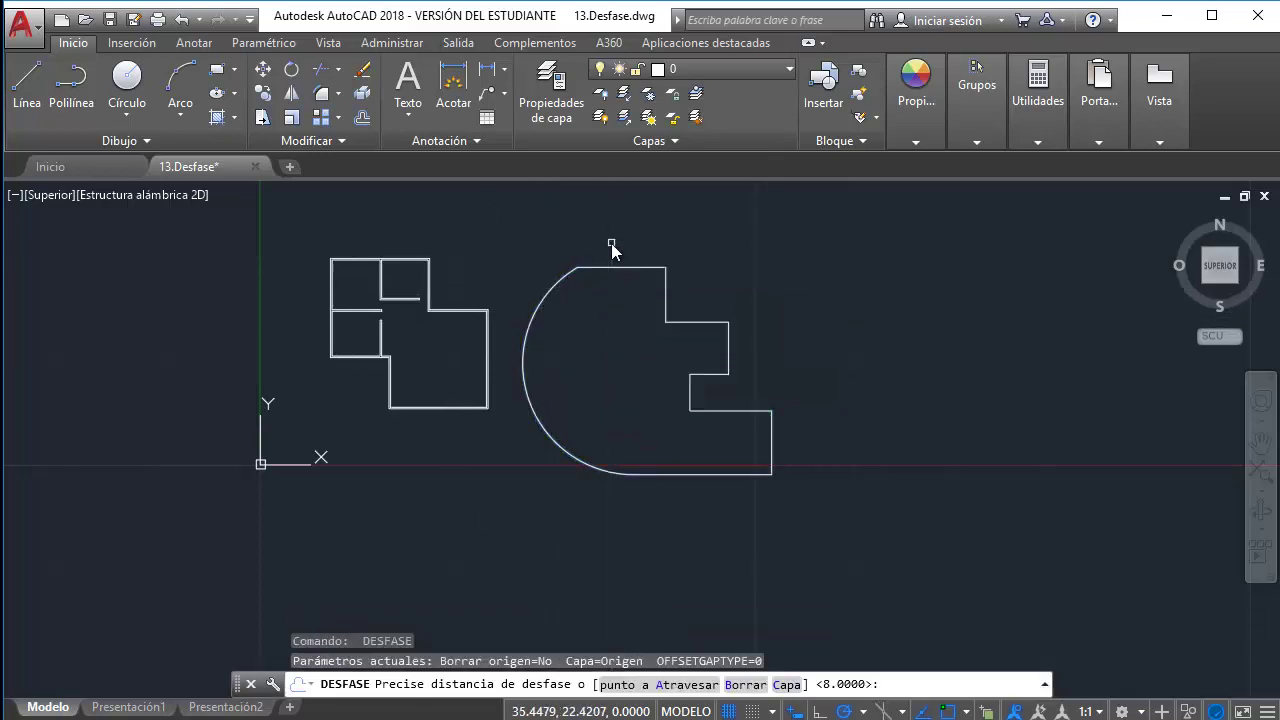
key(Return)
click(599, 268)
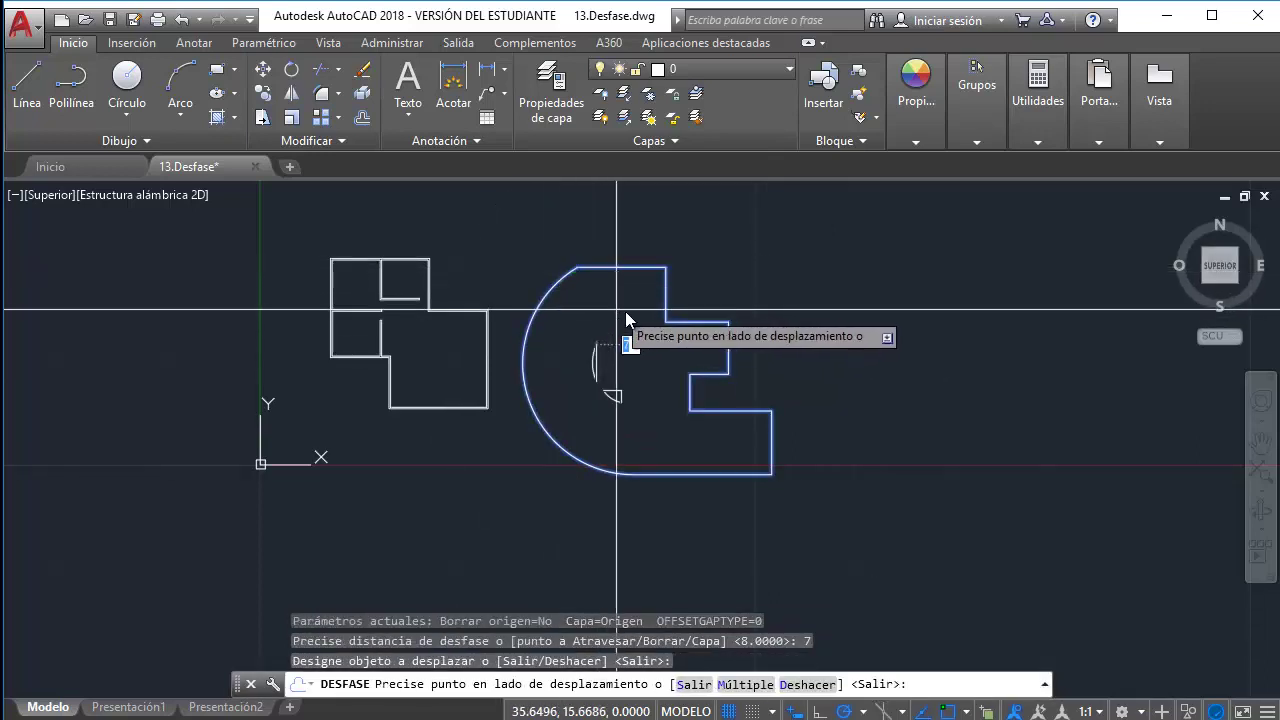
scroll(620, 350, up, 2)
scroll(580, 385, up, 2)
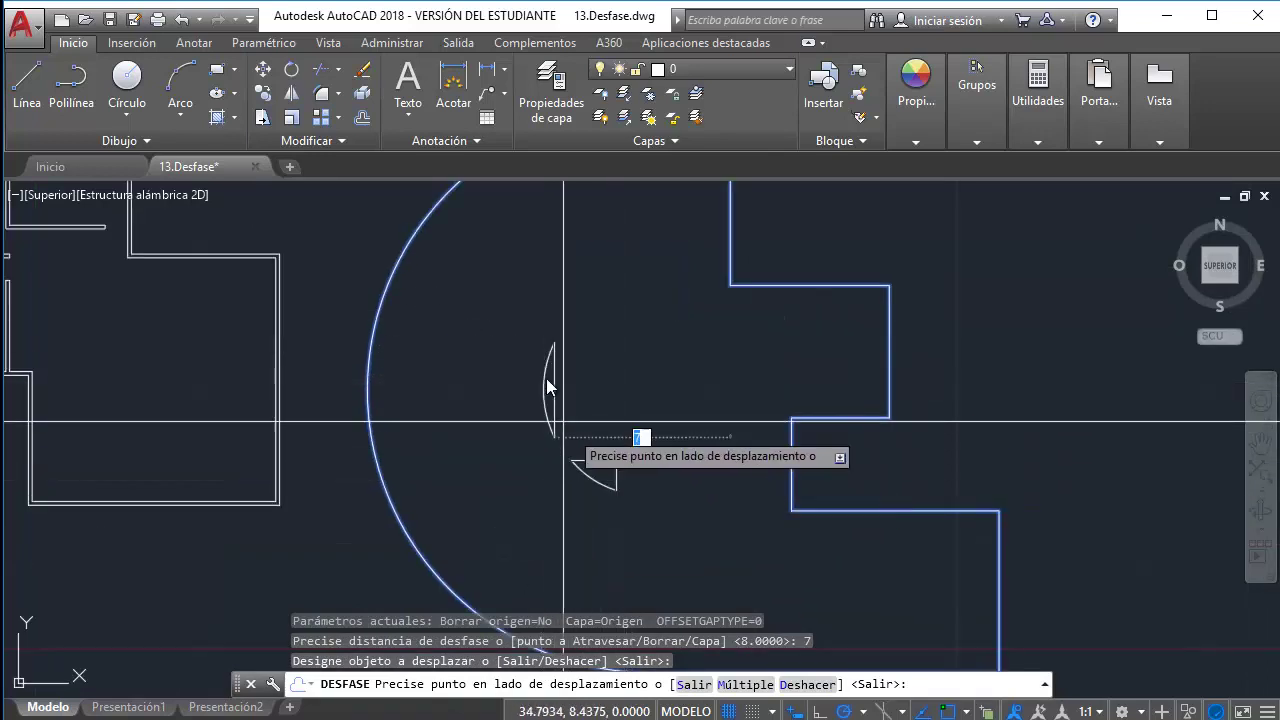
key(Escape)
scroll(588, 390, down, 3)
Offset the curved outline 2 units inward
click(362, 117)
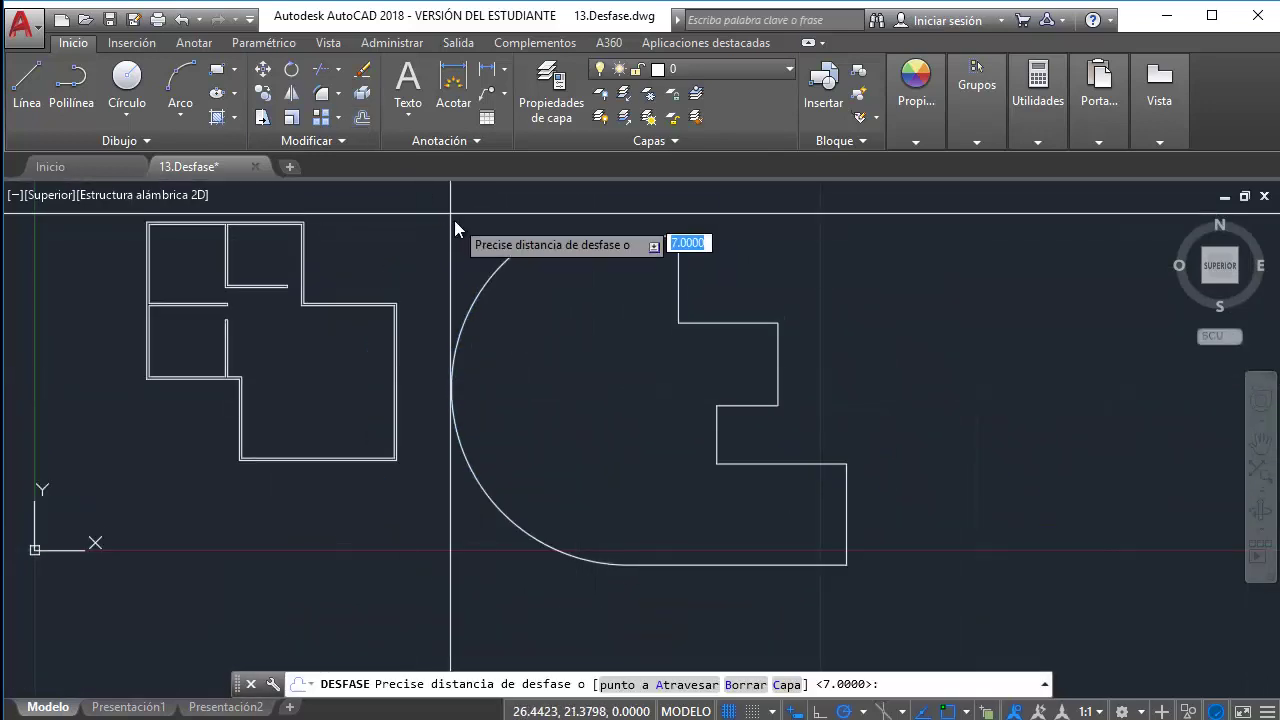
text(2)
key(Return)
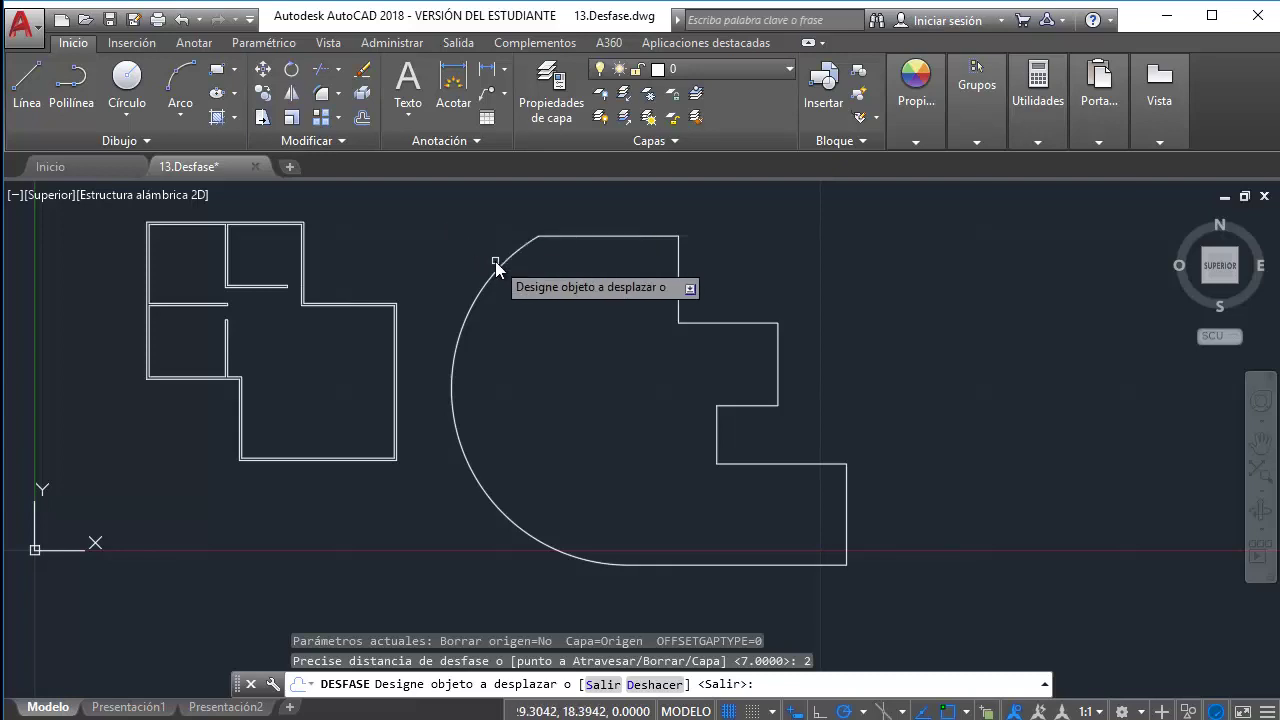
click(500, 263)
click(565, 293)
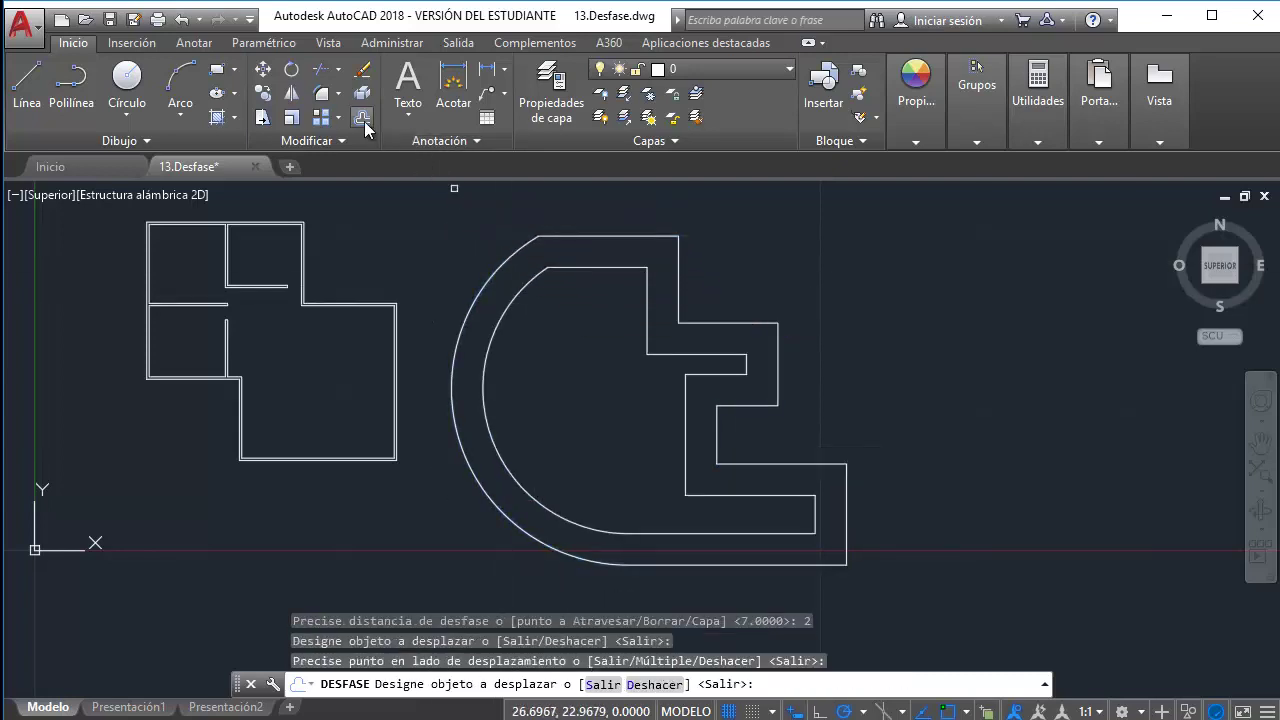
key(Return)
key(Return)
Offset the C-shaped outline 1 unit outward
text(1)
key(Return)
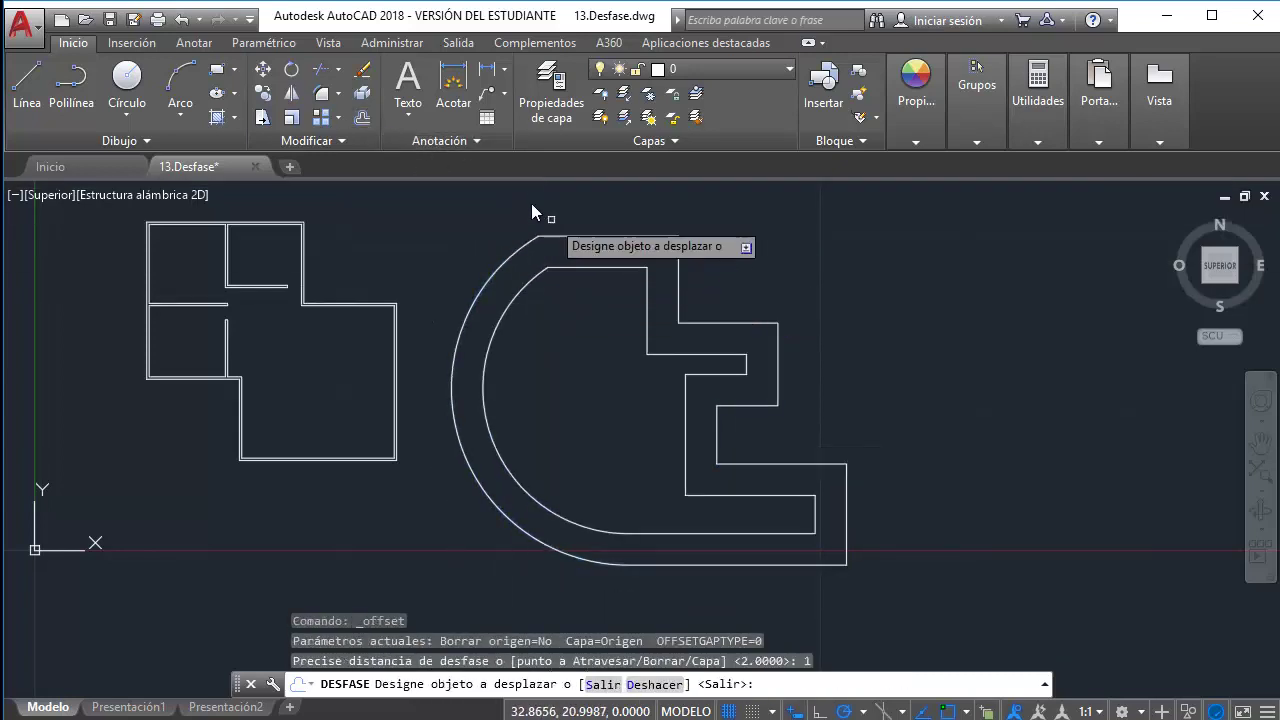
click(509, 258)
click(490, 255)
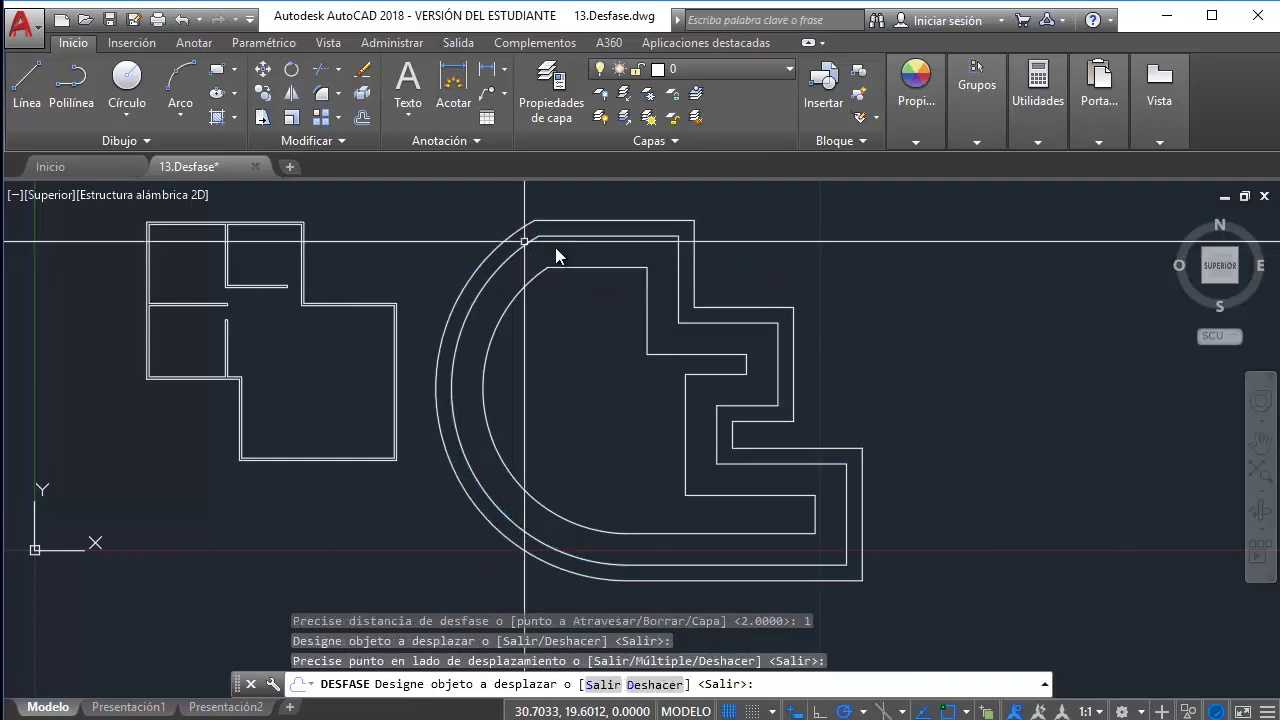
key(Escape)
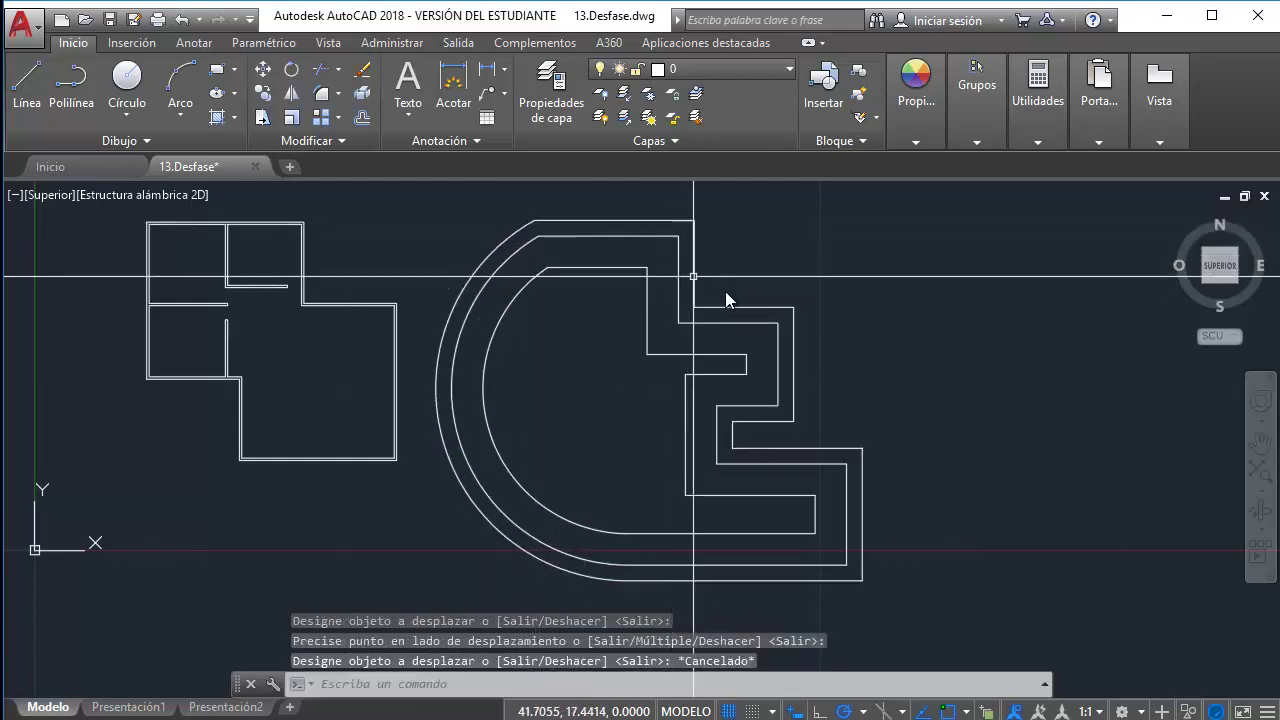
Copy the original C-shaped outline to the right of the walls
click(672, 291)
text(co)
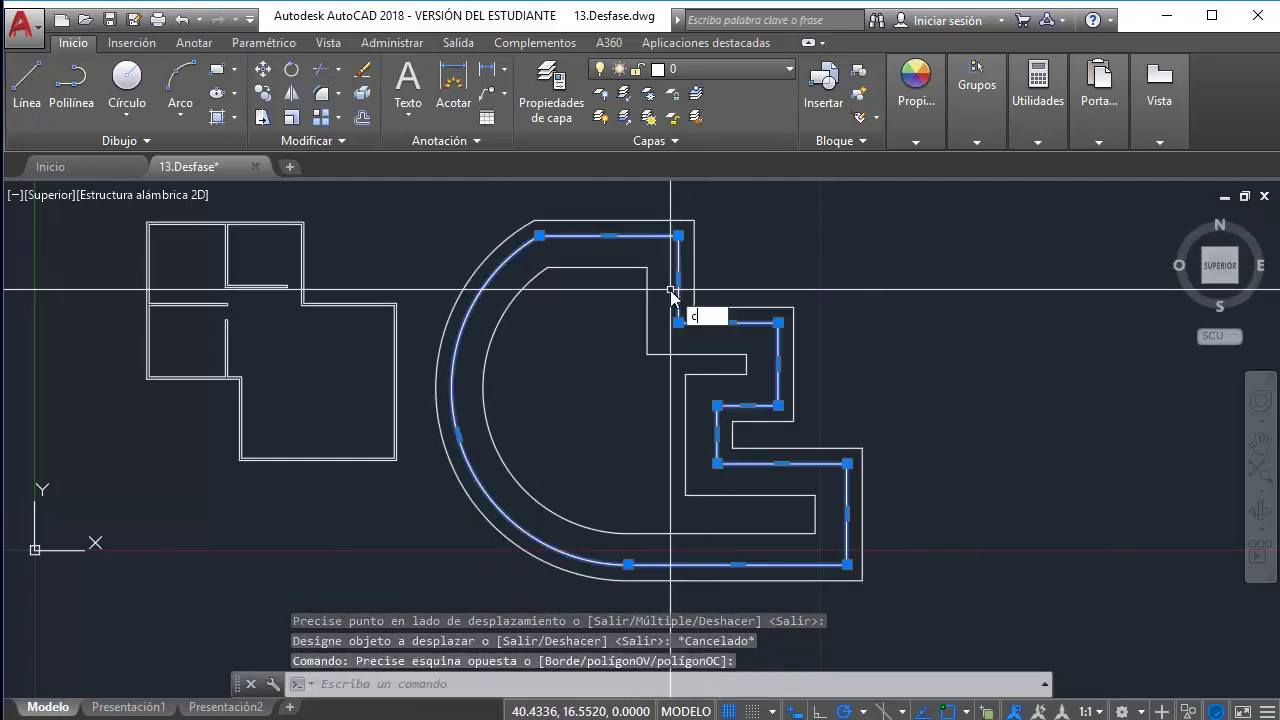
key(Return)
click(630, 296)
scroll(627, 299, down, 3)
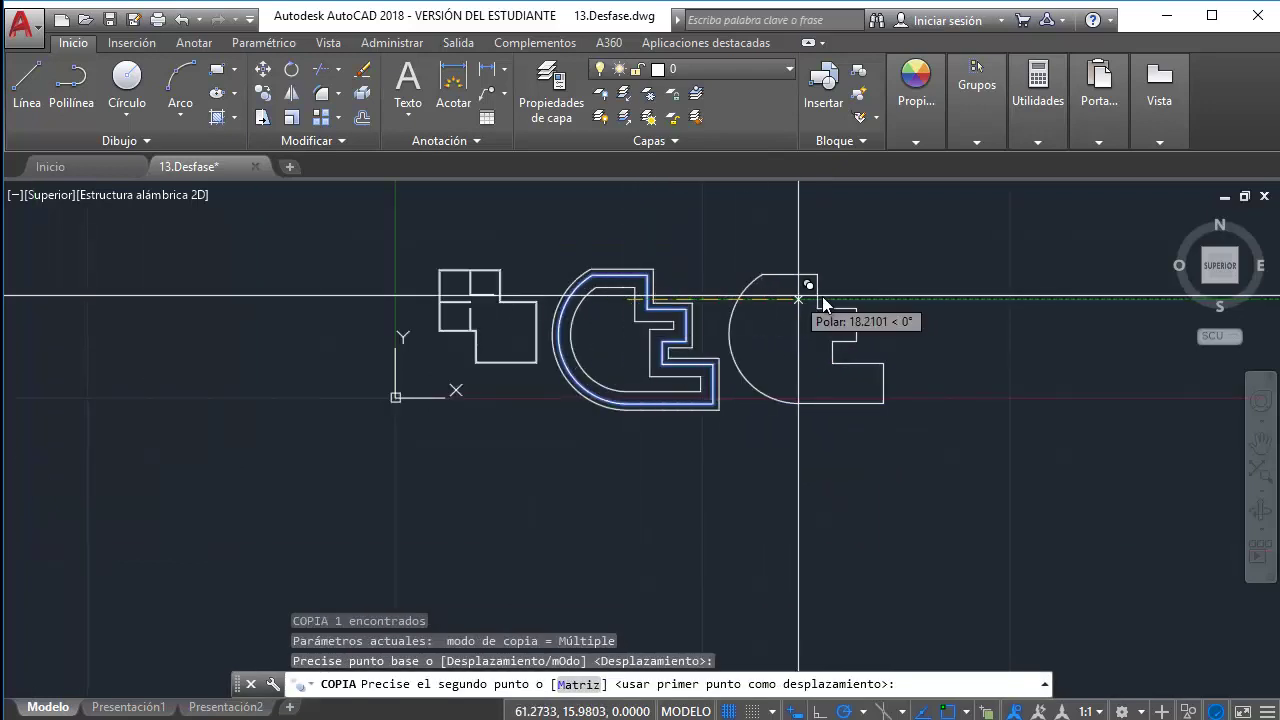
click(855, 297)
key(Escape)
Explode the copied outline into separate lines and an arc
scroll(850, 303, up, 3)
click(850, 303)
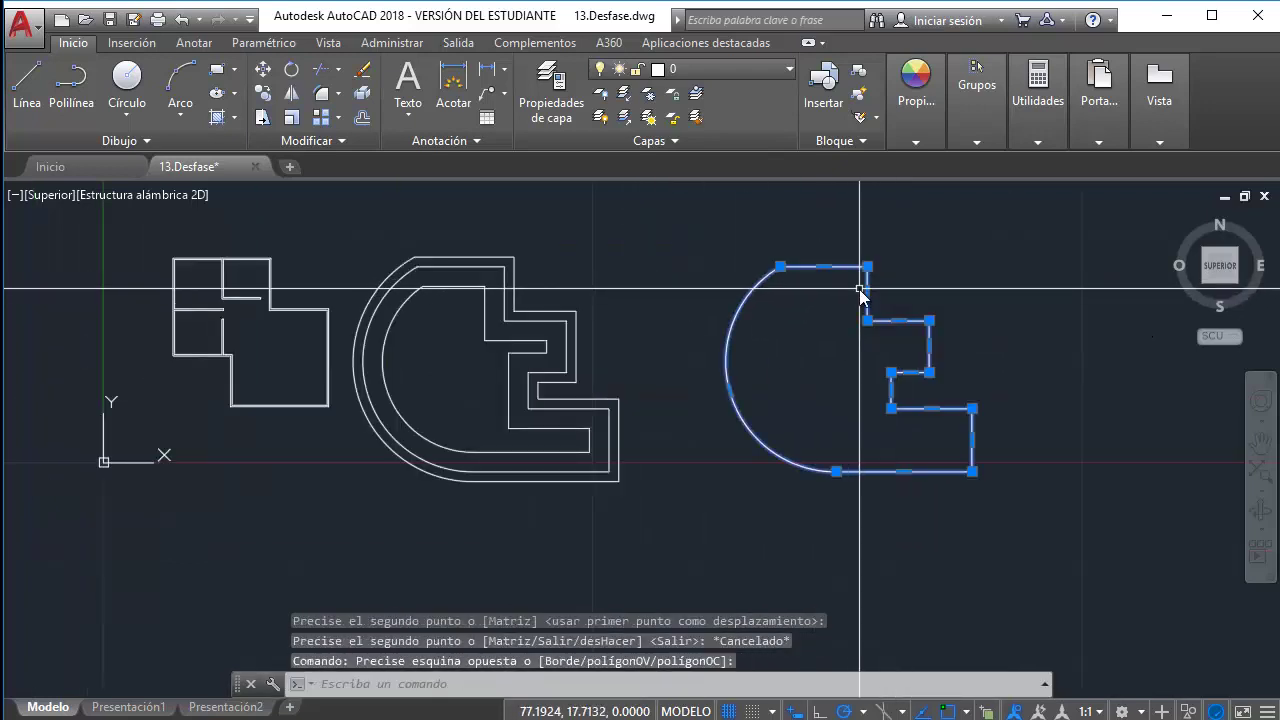
click(863, 274)
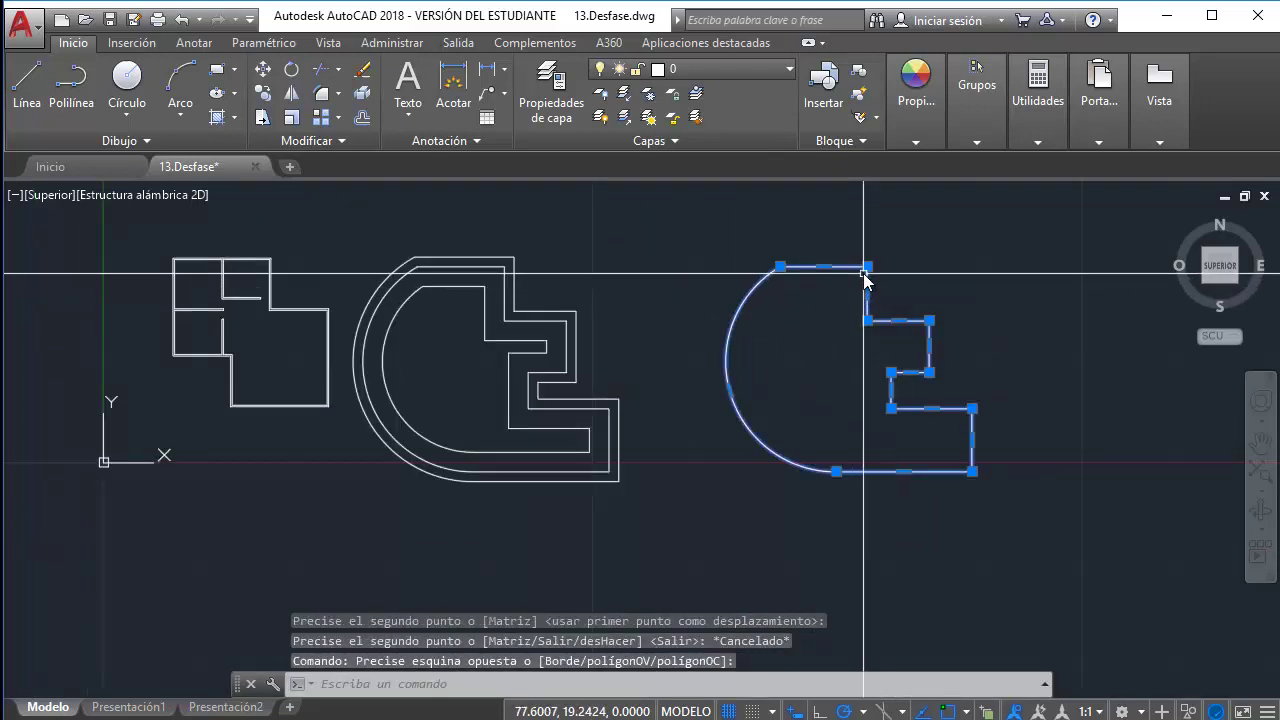
click(363, 97)
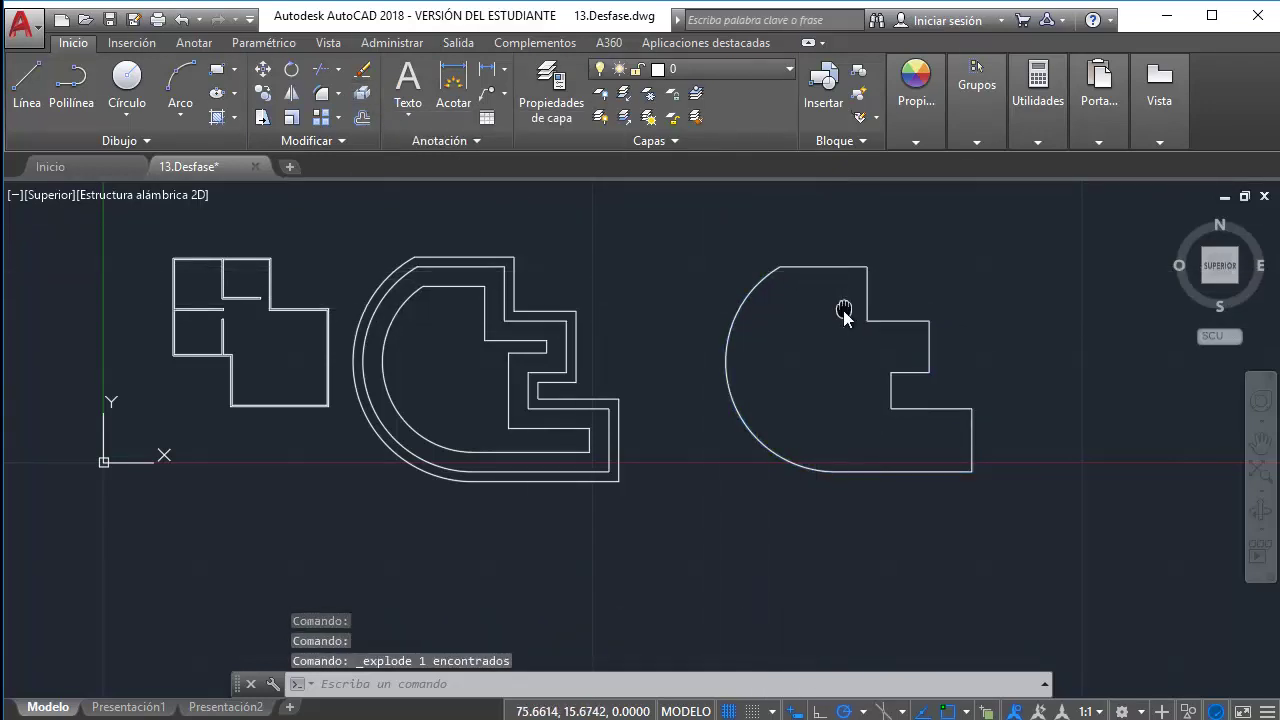
middle_drag(789, 259, 630, 263)
click(363, 117)
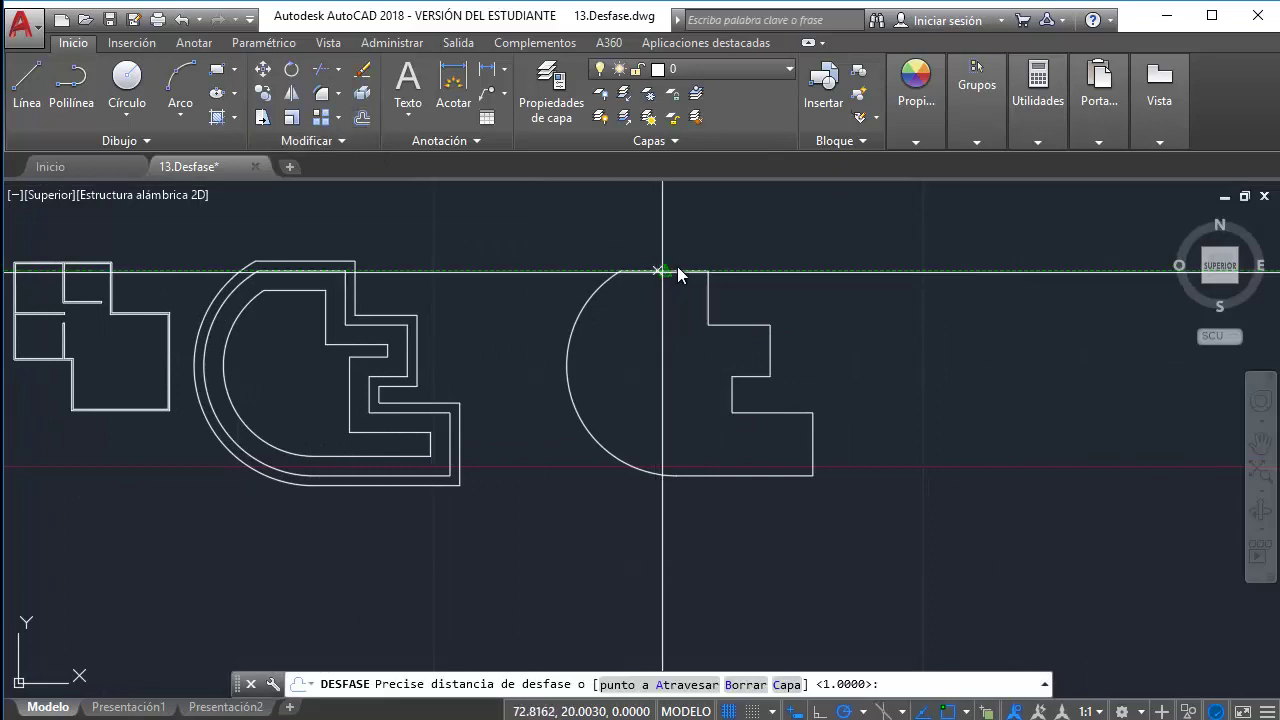
Offset the copy's top line, right vertical line and upper and lower step edges by 1
scroll(668, 268, up, 4)
key(Return)
click(642, 272)
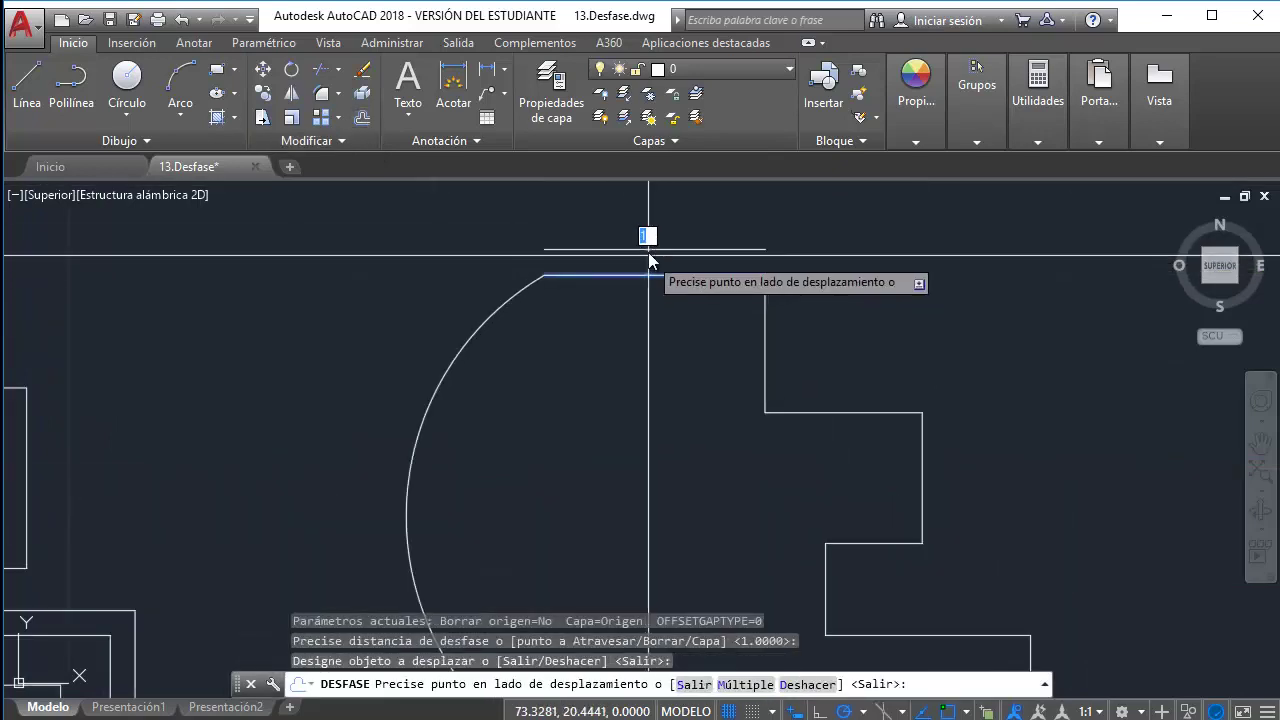
click(650, 236)
click(765, 295)
click(826, 397)
click(830, 412)
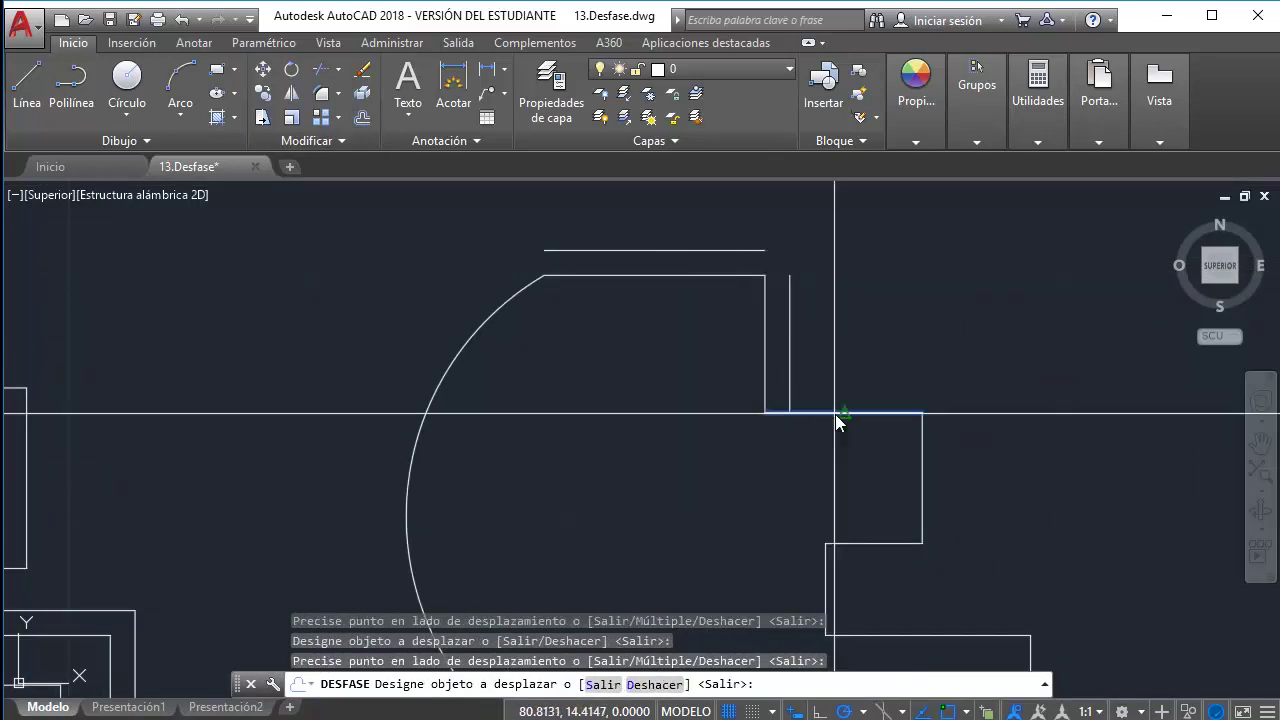
click(860, 398)
click(922, 452)
click(955, 500)
click(895, 551)
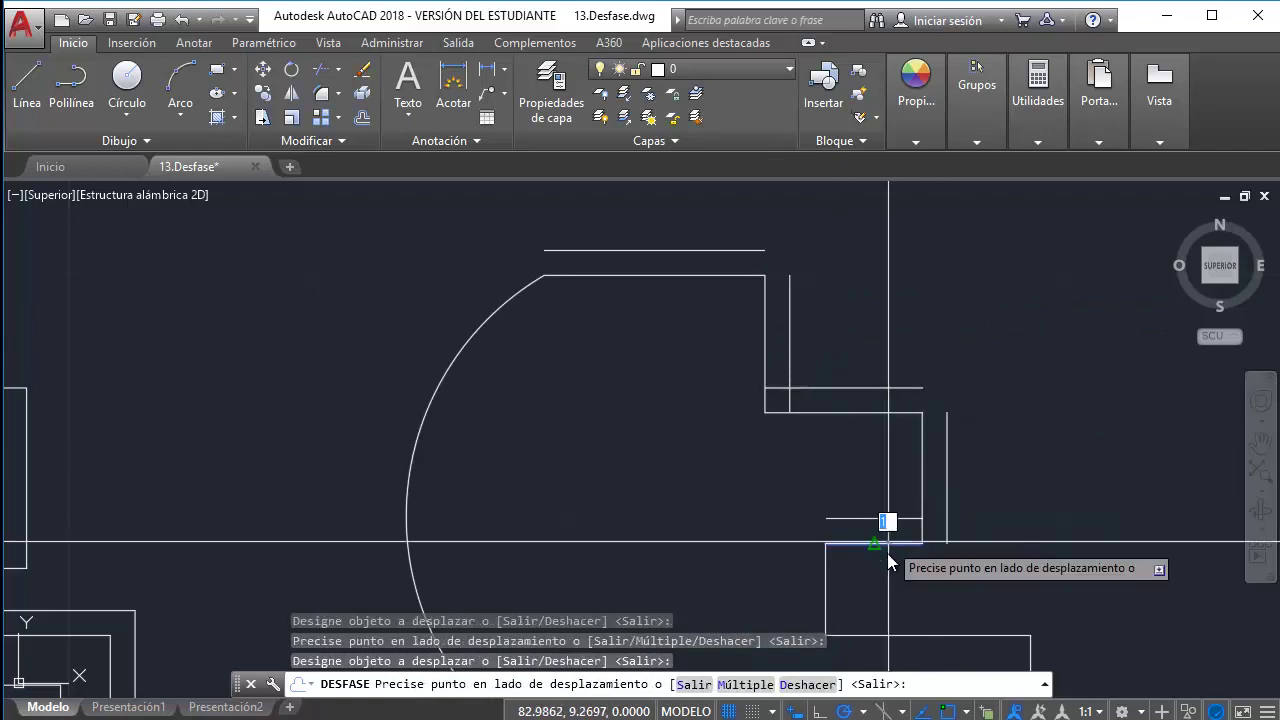
click(840, 572)
click(827, 579)
click(865, 586)
Offset the remaining step edge, lower right vertical, bottom edge and arc by 1
middle_drag(890, 596, 875, 448)
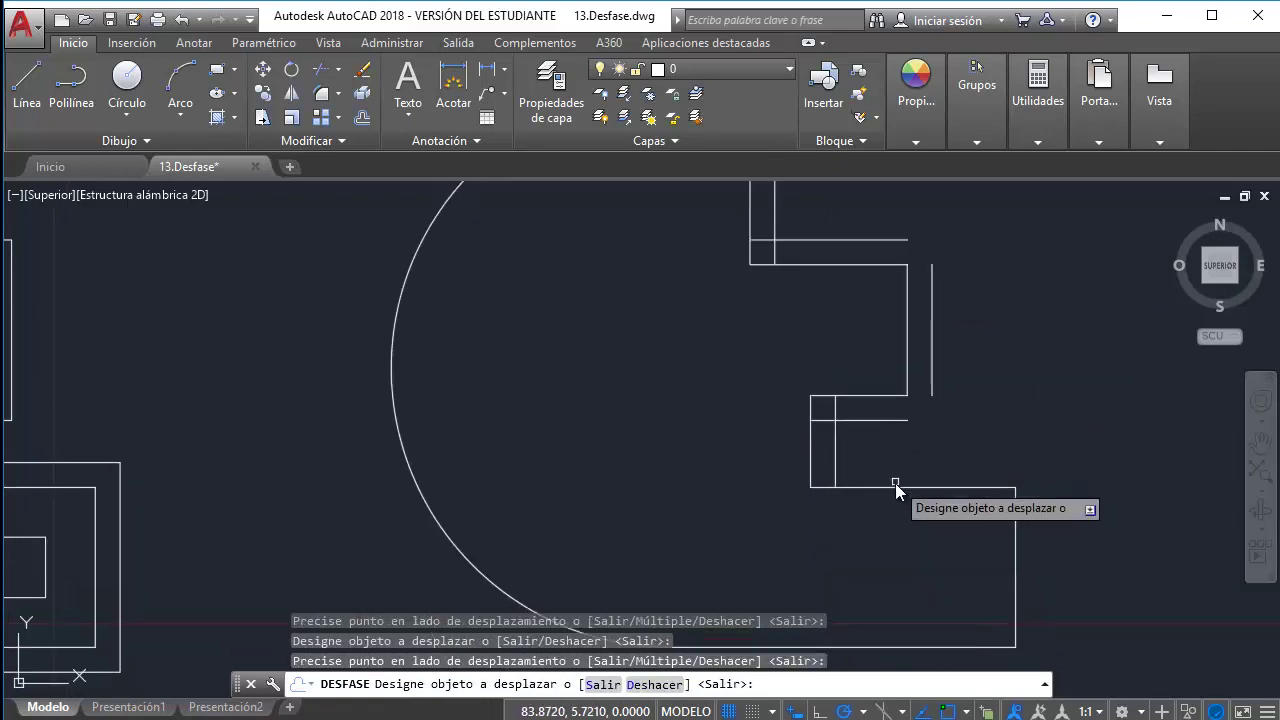
click(894, 487)
click(894, 468)
click(1018, 519)
click(1050, 531)
middle_drag(1050, 531, 1045, 399)
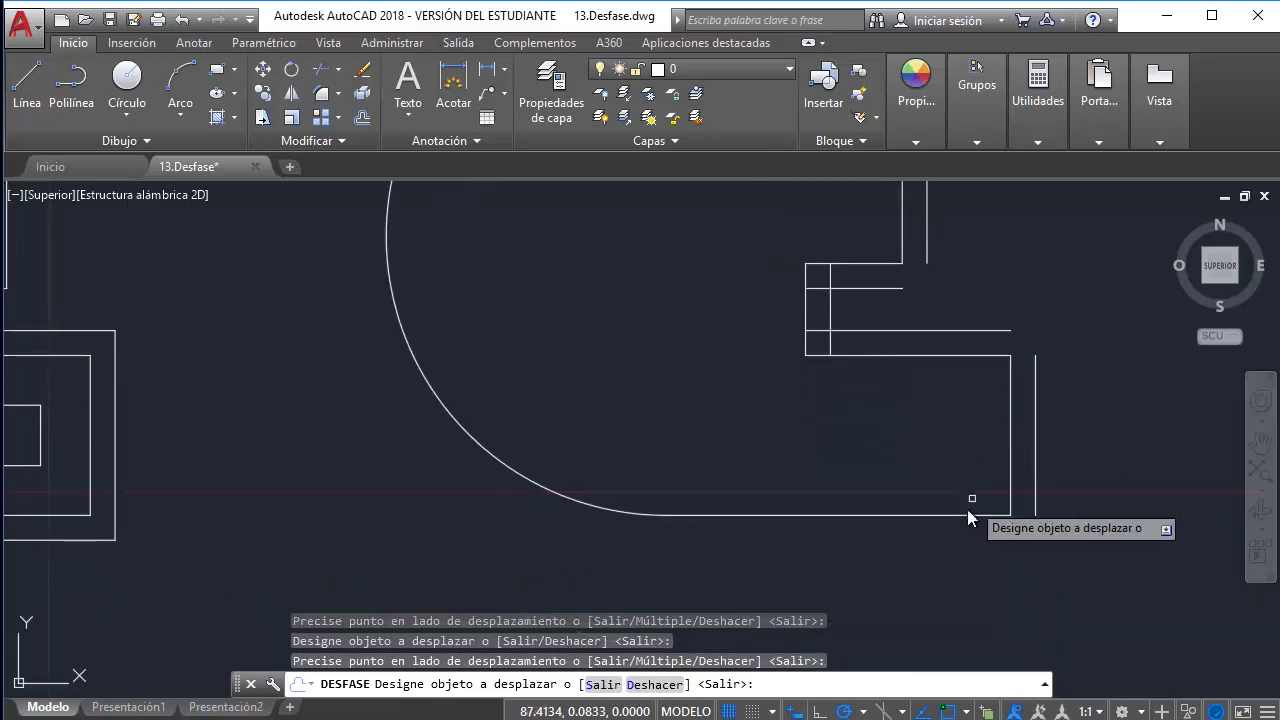
click(967, 513)
click(968, 585)
click(565, 495)
click(522, 472)
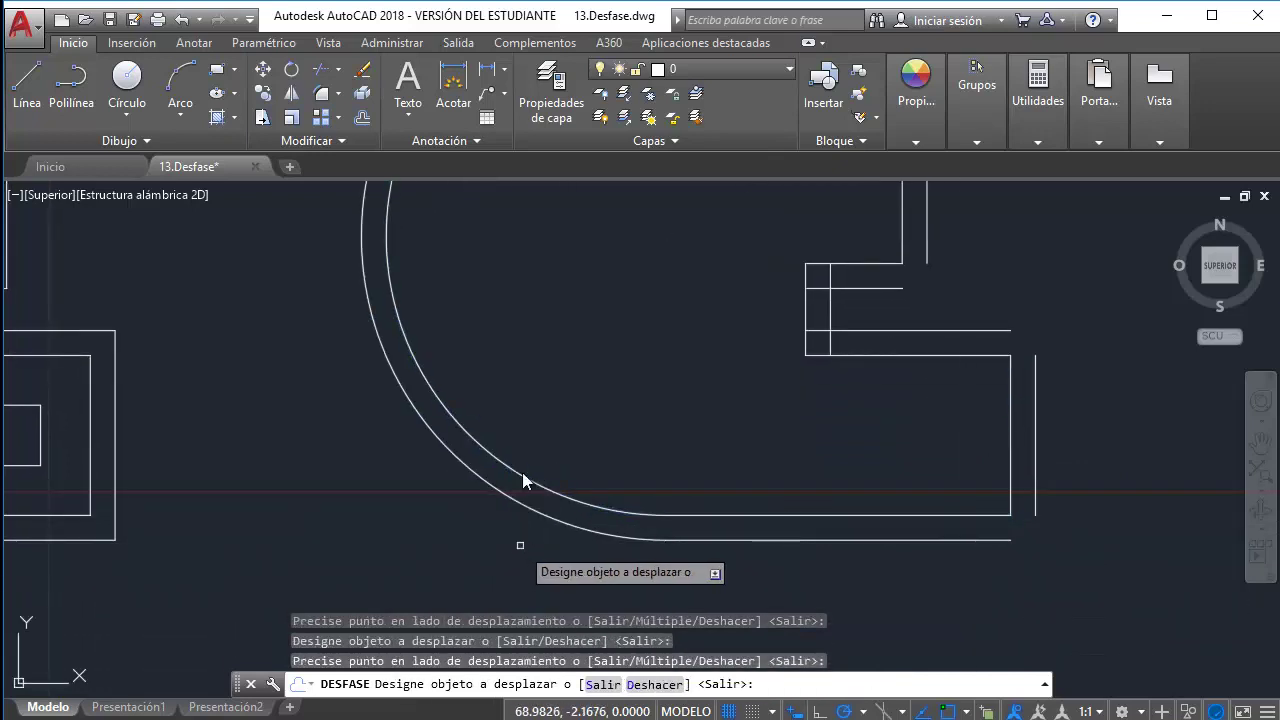
scroll(550, 400, down, 3)
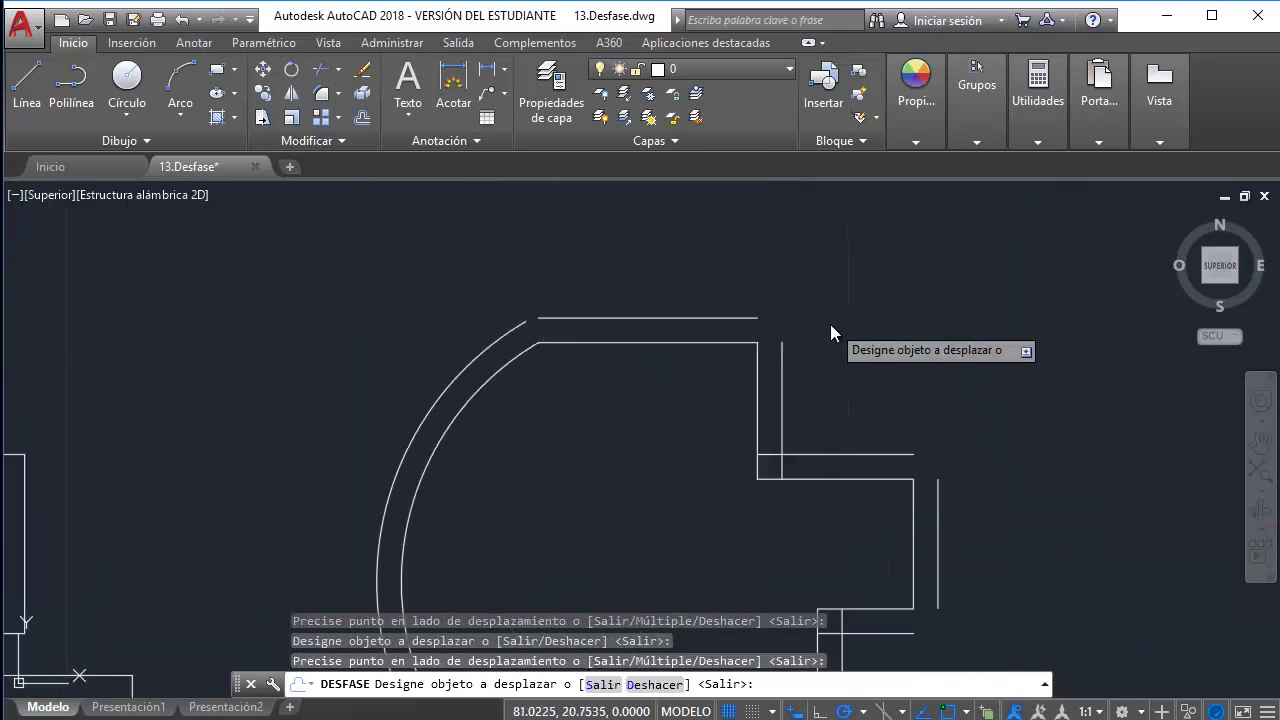
key(Escape)
scroll(830, 324, down, 5)
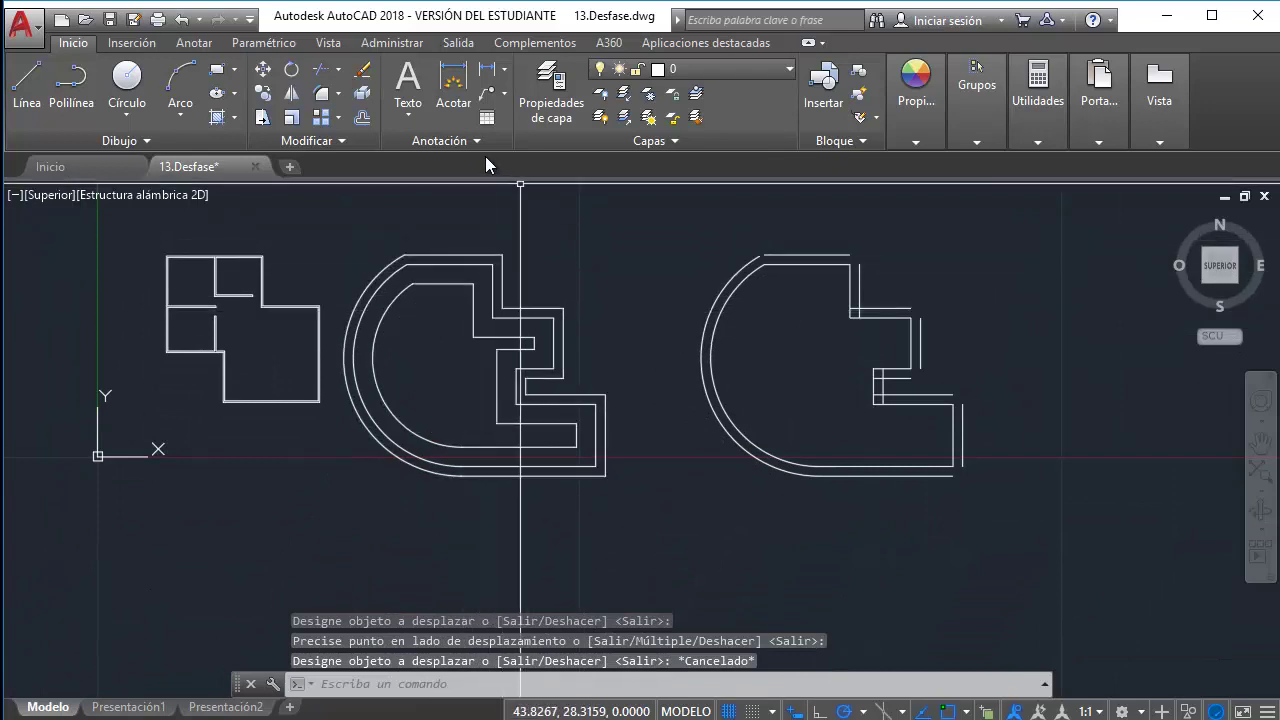
Offset the outermost C-shaped outline 1 unit further outward
click(362, 117)
key(Return)
click(505, 266)
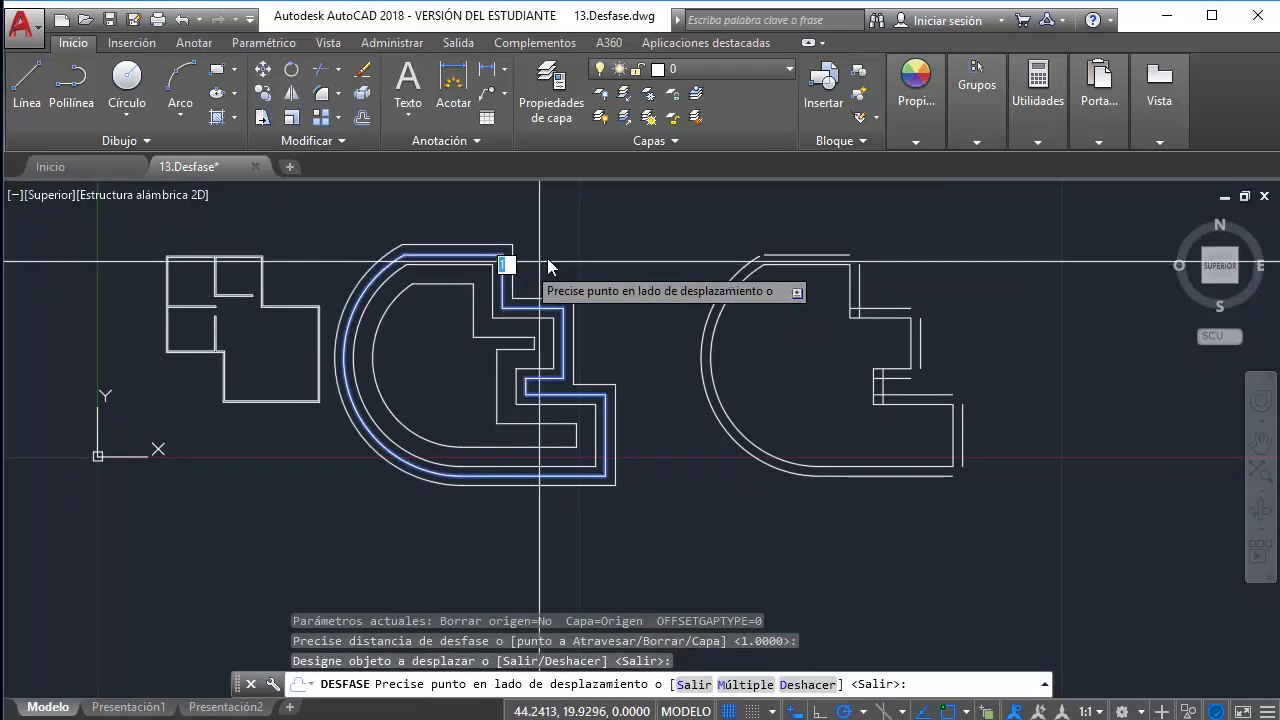
click(517, 277)
key(Escape)
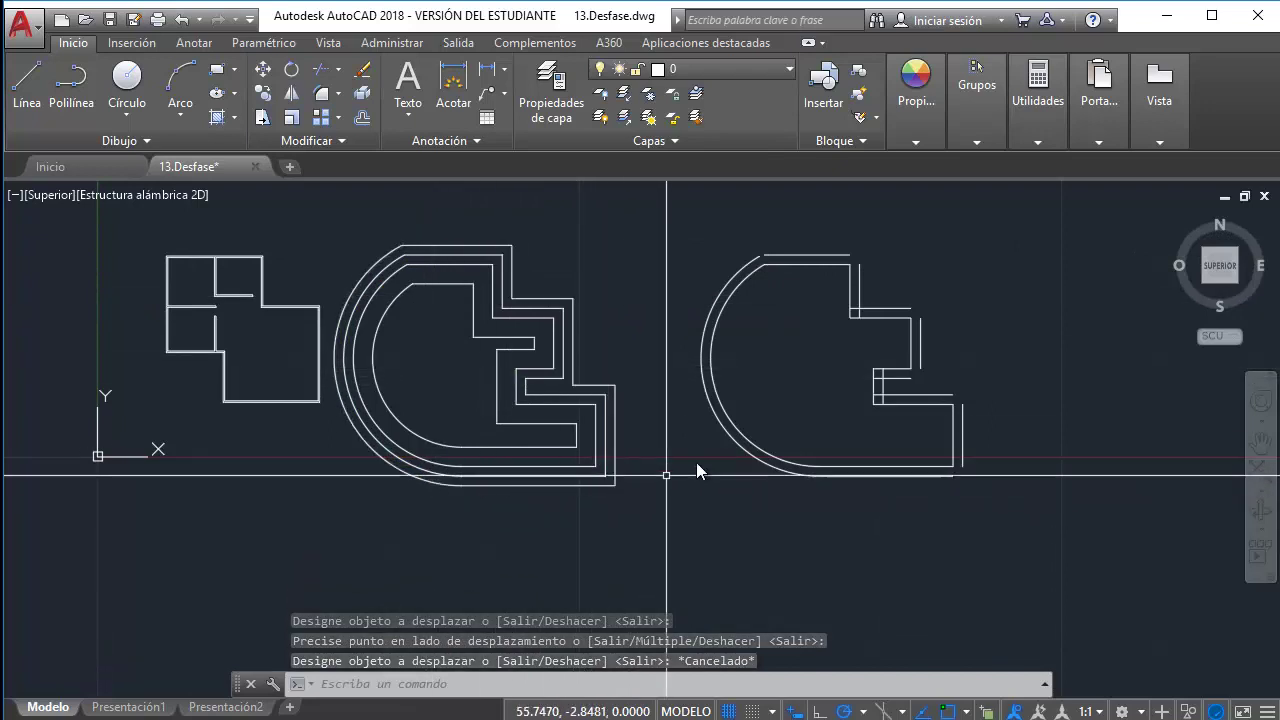
scroll(685, 334, down, 3)
scroll(695, 353, up, 3)
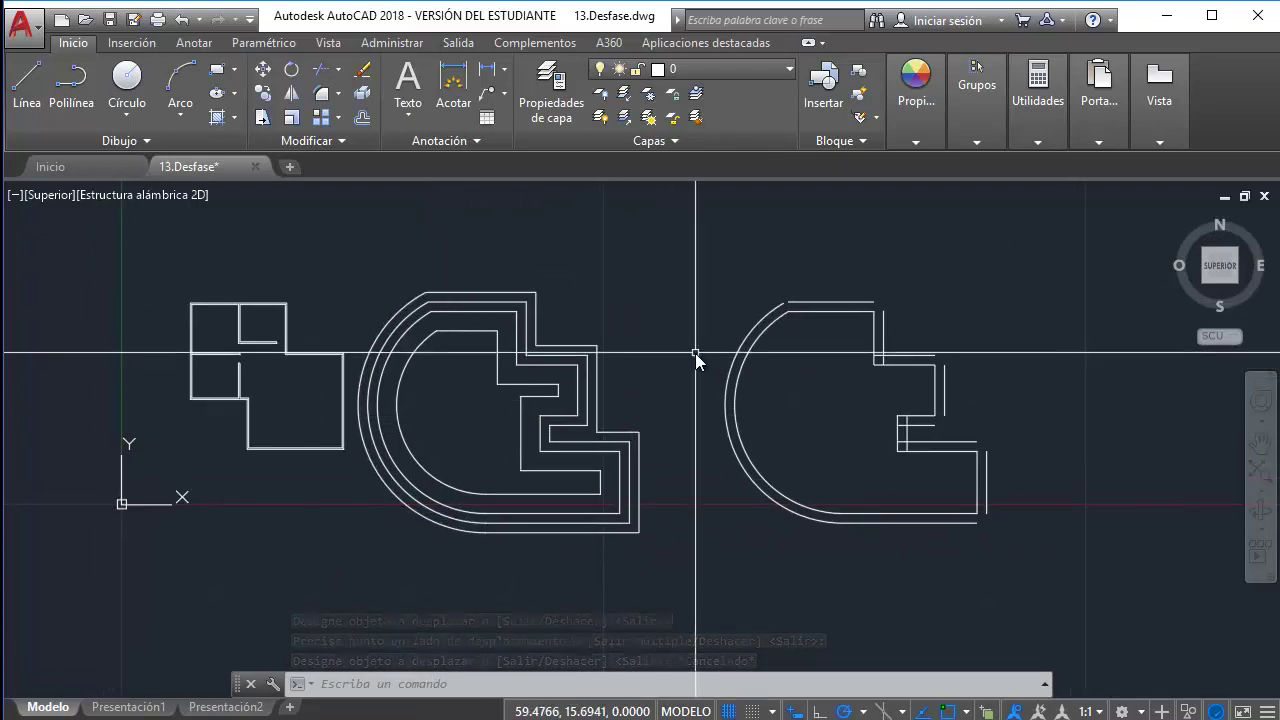